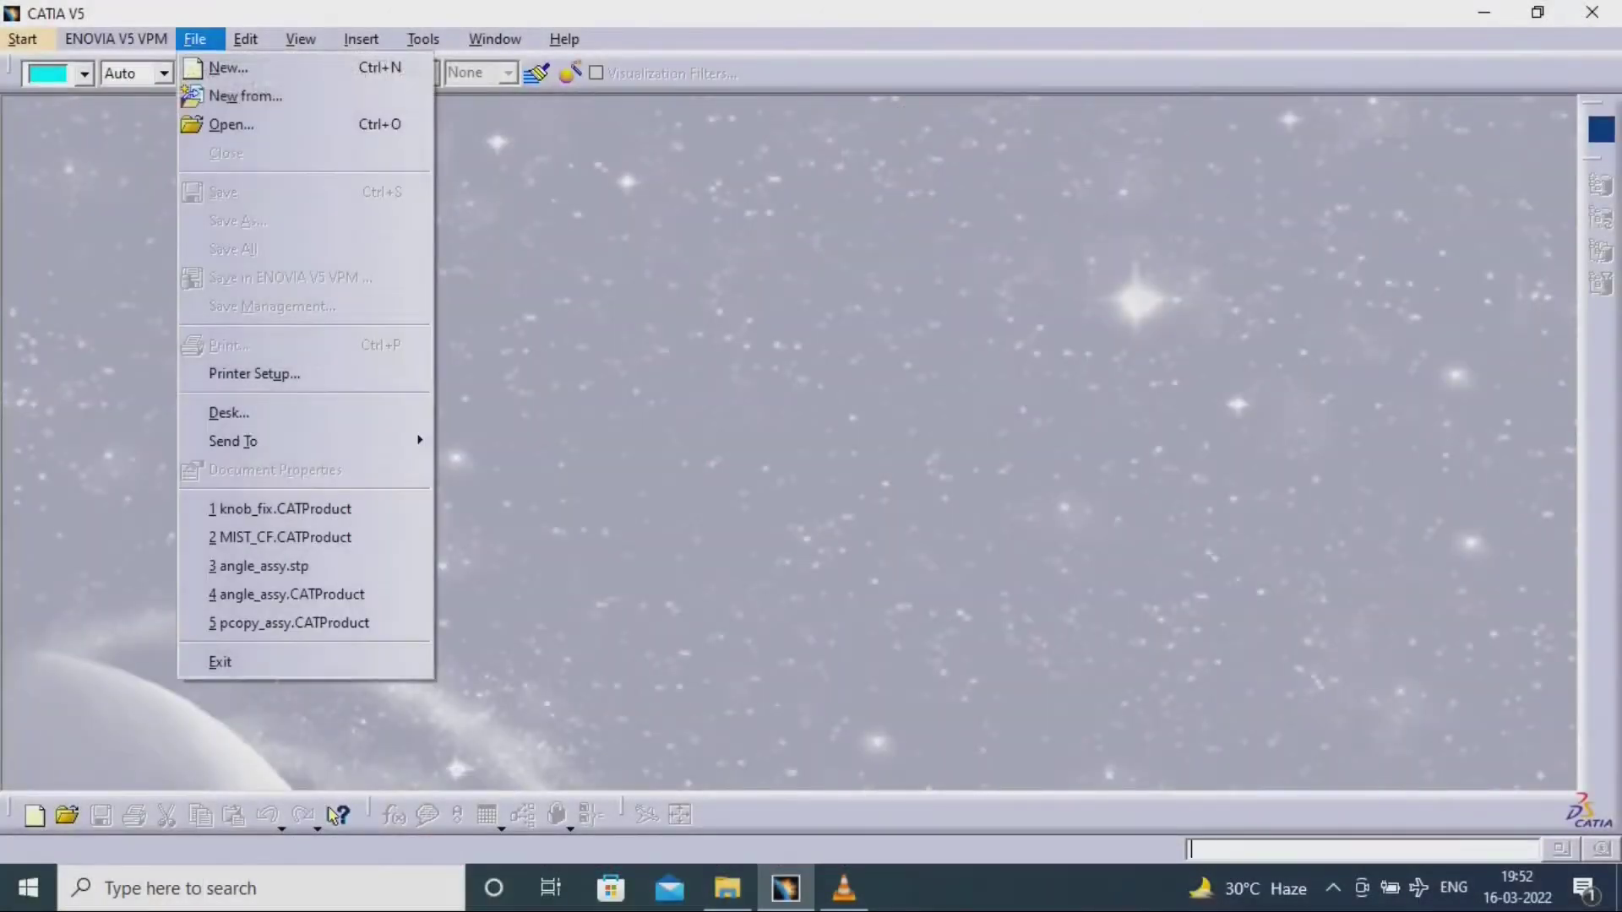
- Create a new document of type Product for the assembly
click(224, 65)
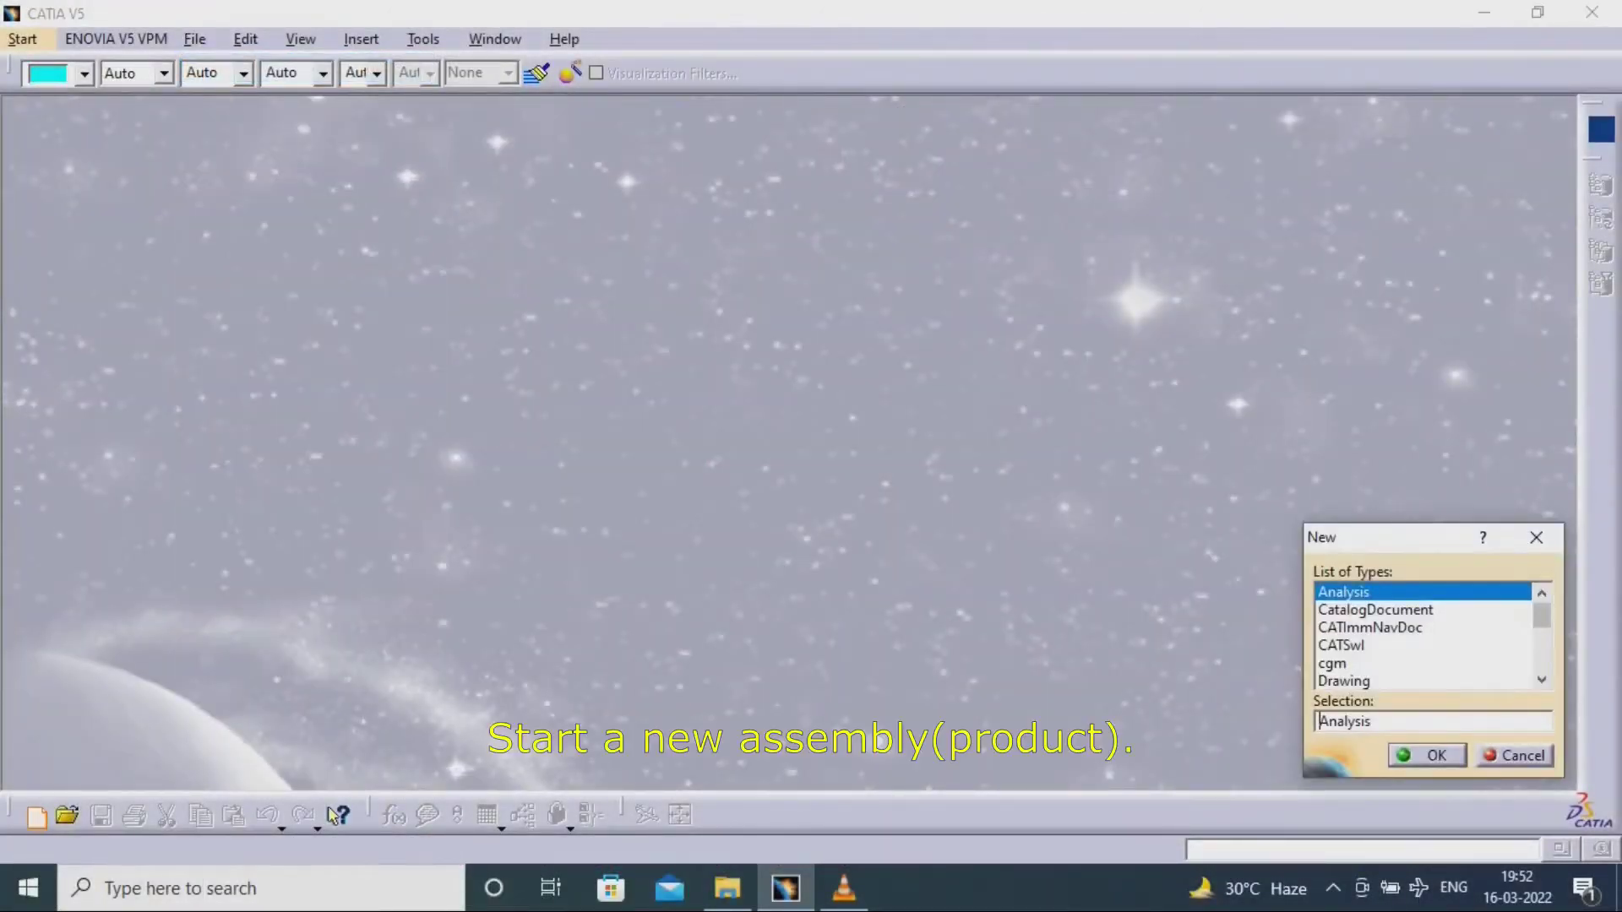
scroll(1428, 633, down, 2)
scroll(1428, 634, down, 2)
click(1343, 645)
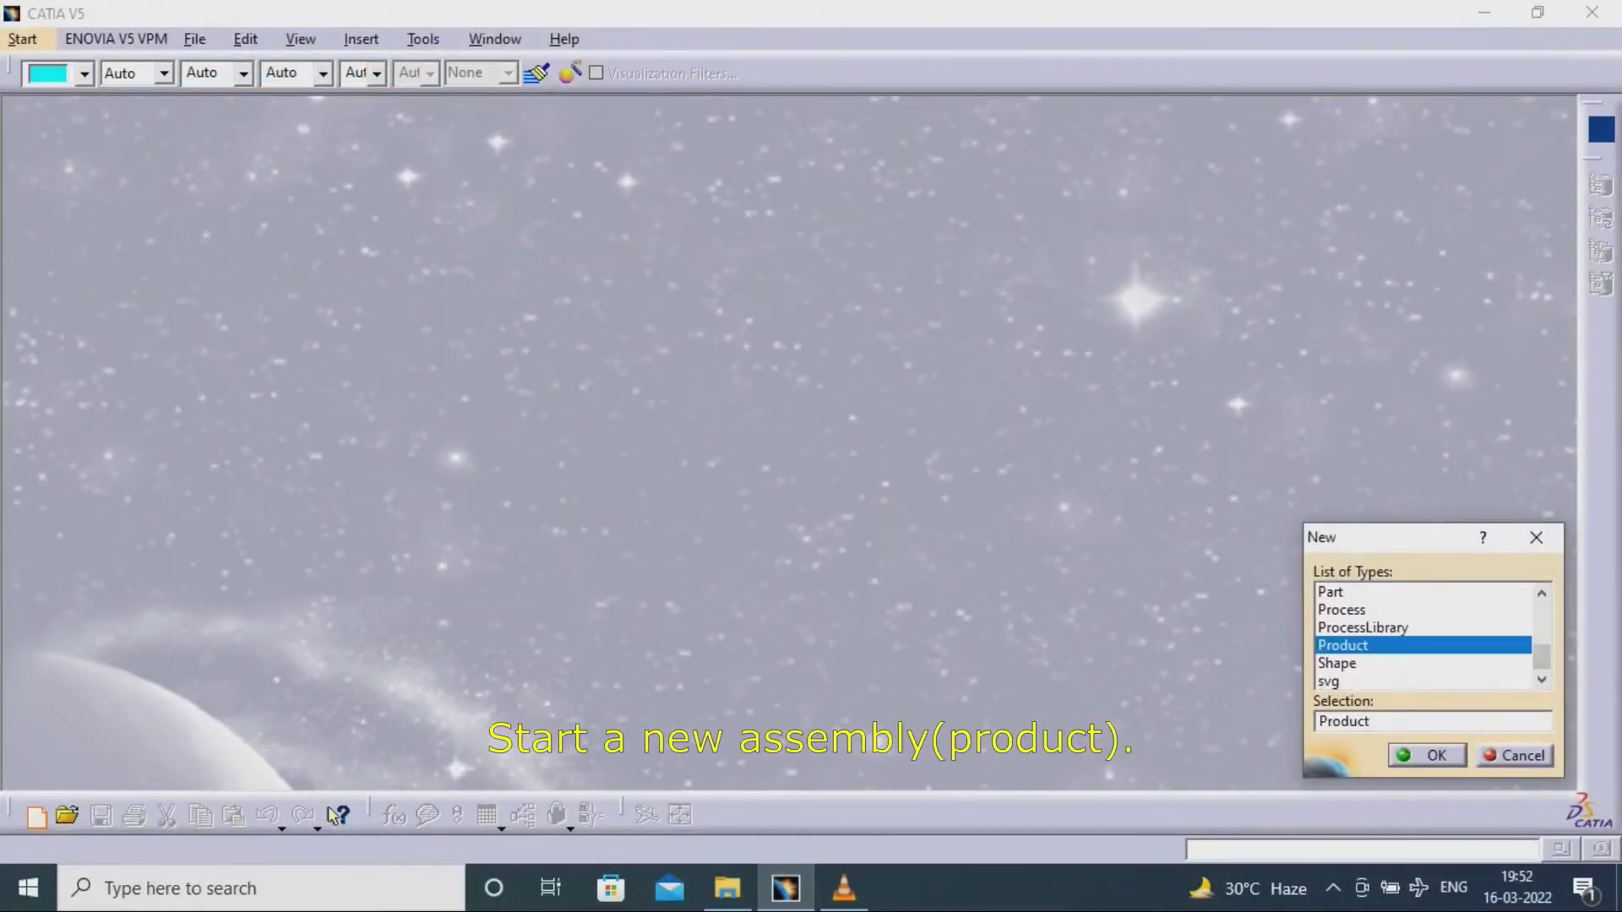
key(Return)
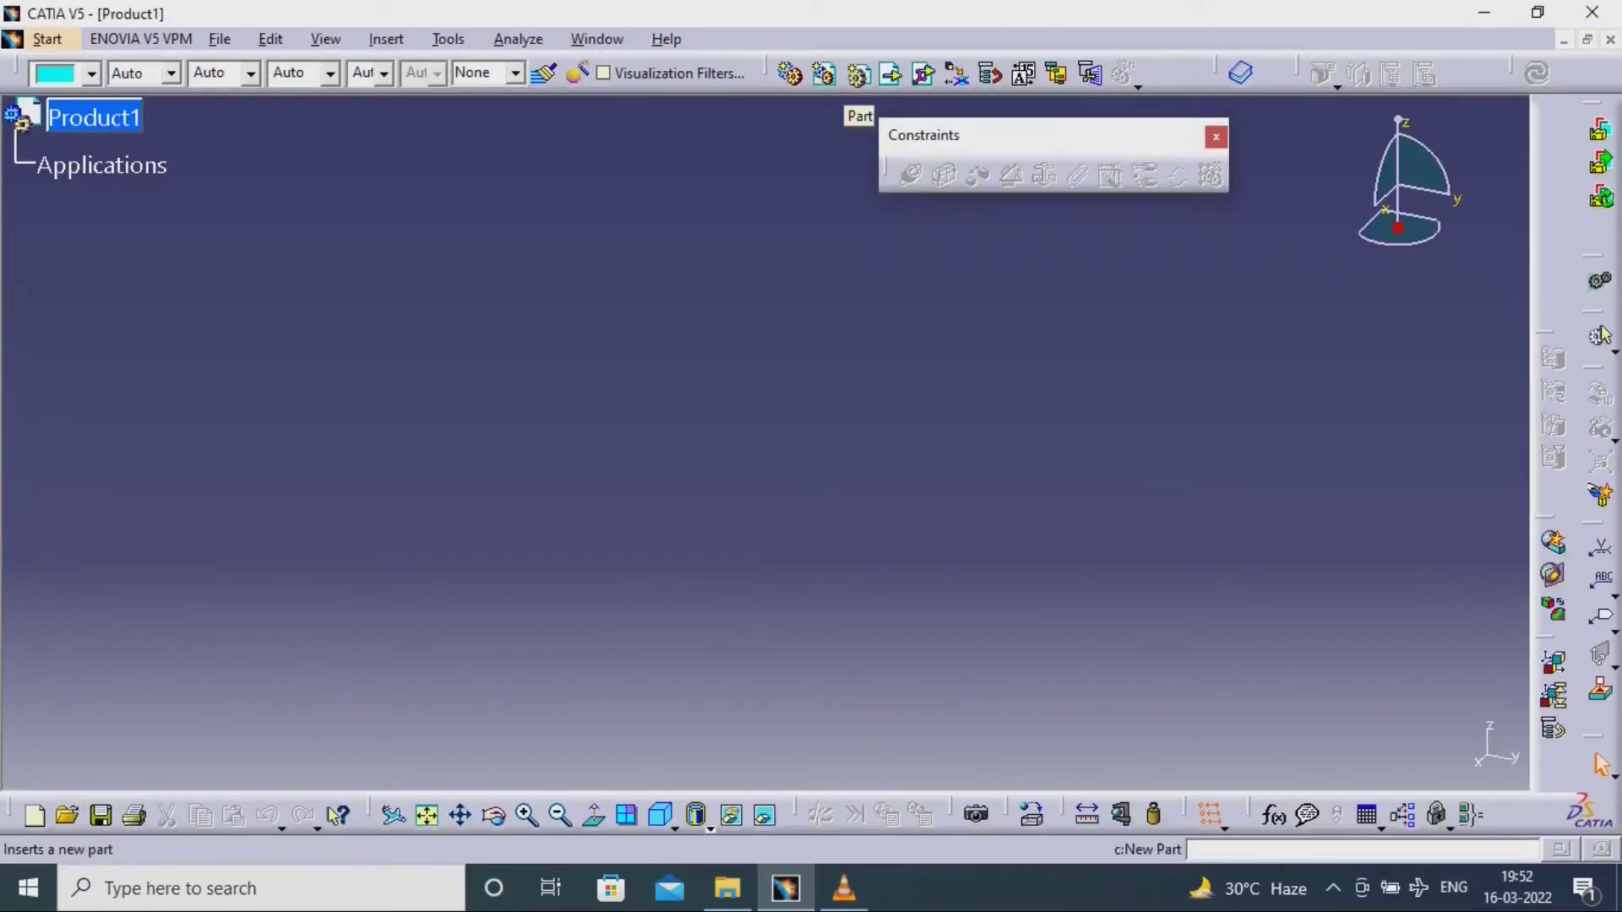
- Insert the existing part file knob from the knob_fix folder as a component of Product1
click(891, 77)
click(93, 117)
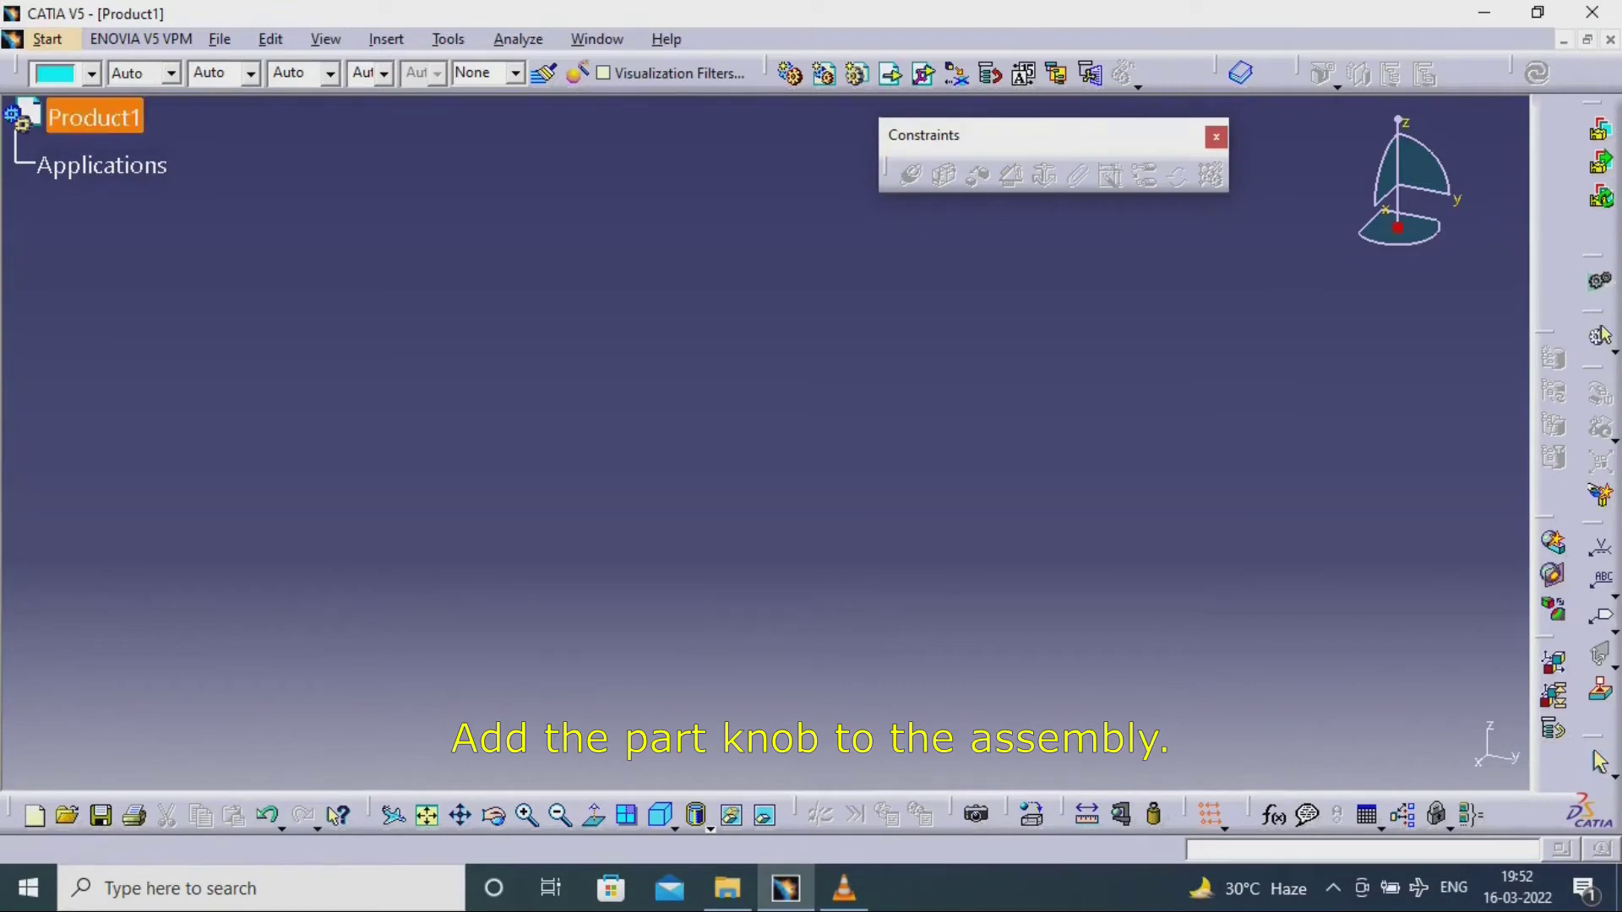
click(534, 280)
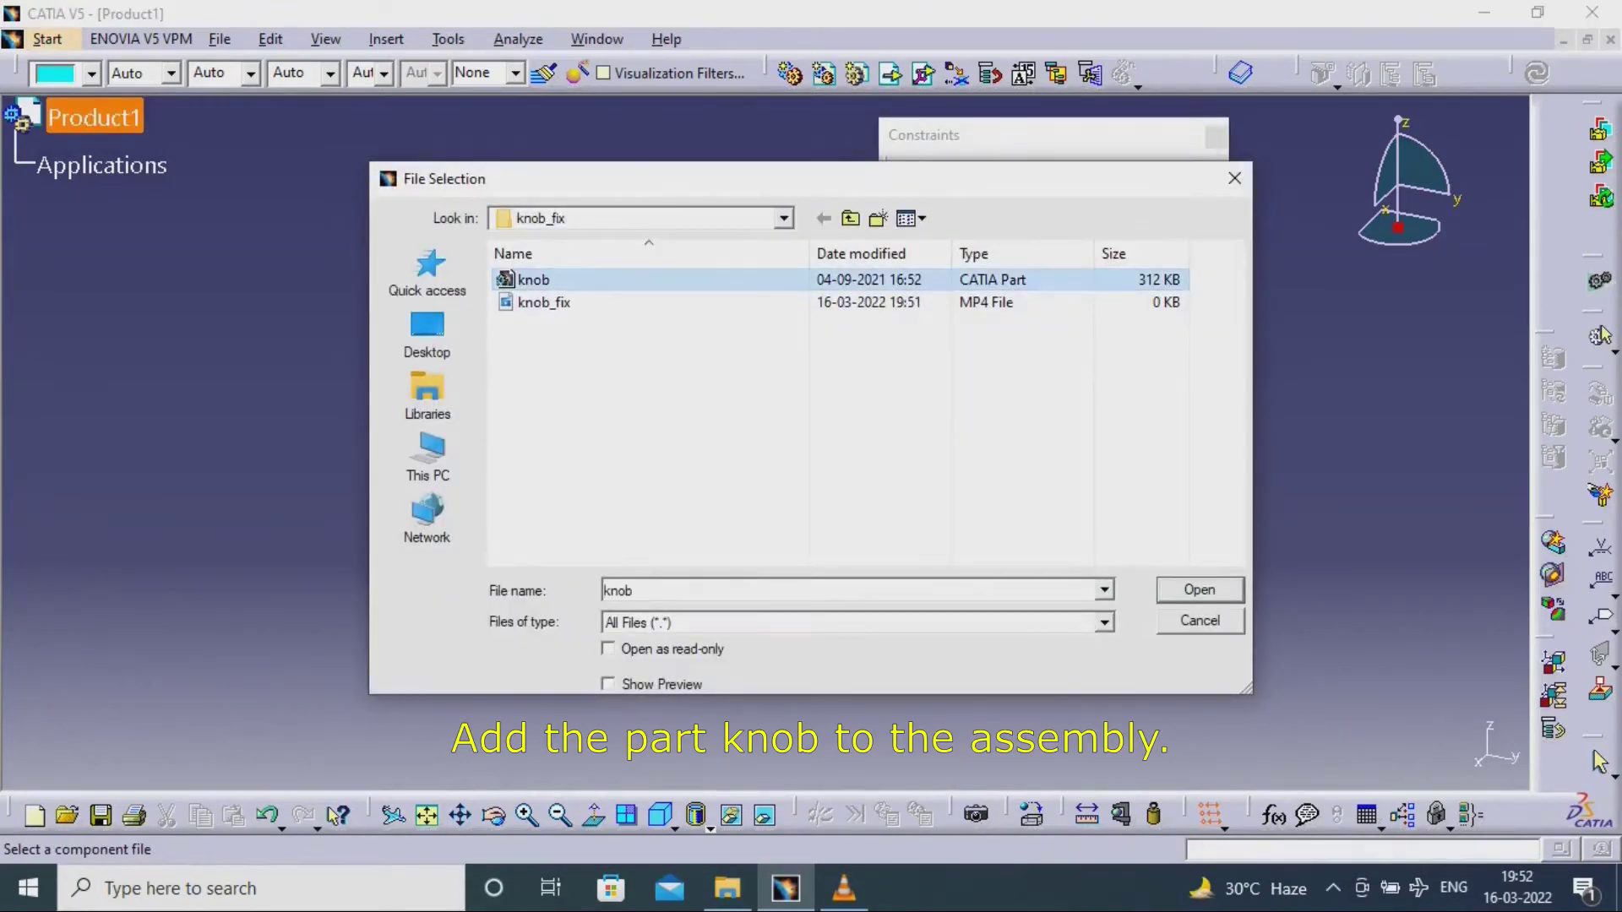
click(1200, 589)
middle_drag(520, 626, 775, 668)
middle_drag(760, 473, 728, 545)
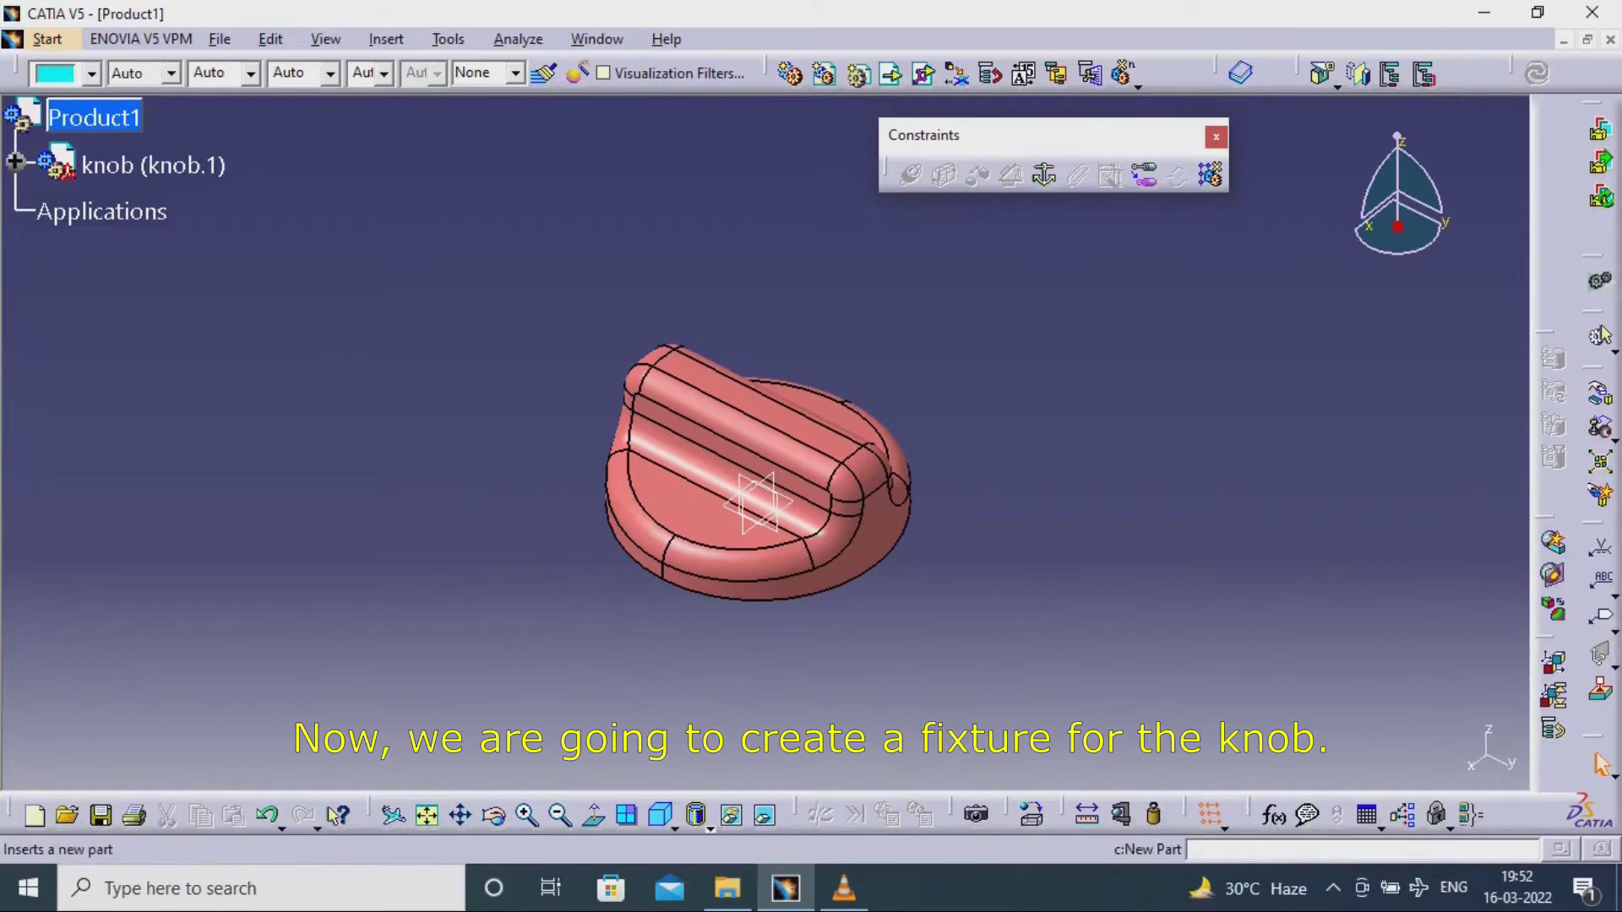
- Insert a new part into Product1, using the assembly origin as its origin point
click(859, 75)
click(93, 116)
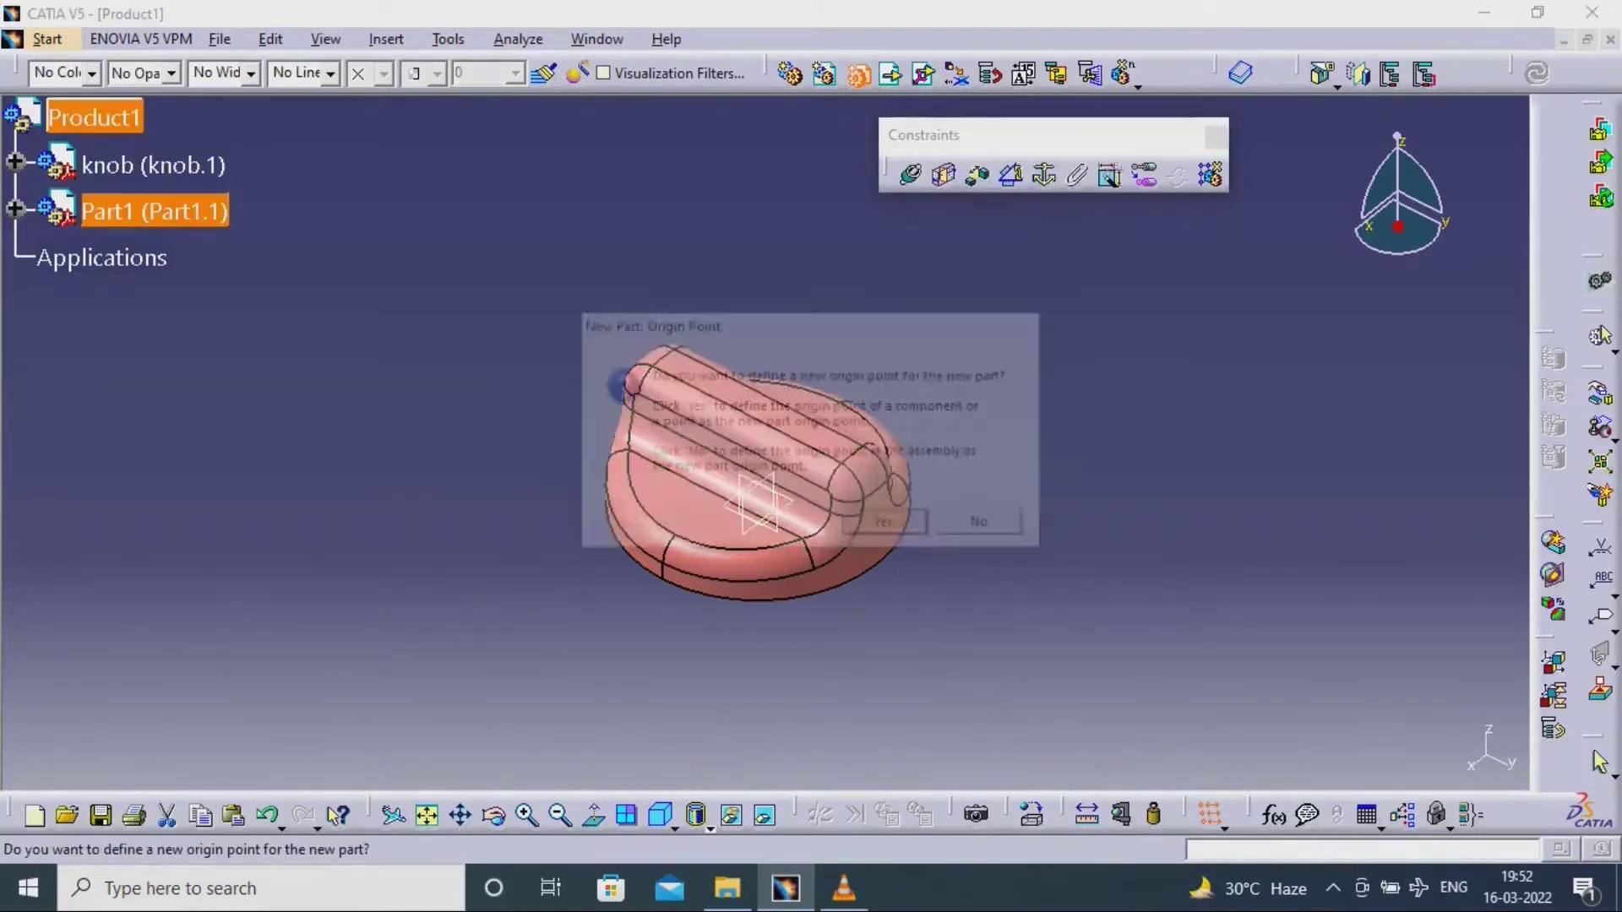
click(985, 526)
- Set the new part's part number to profile and its instance name to profile.1
right_click(154, 211)
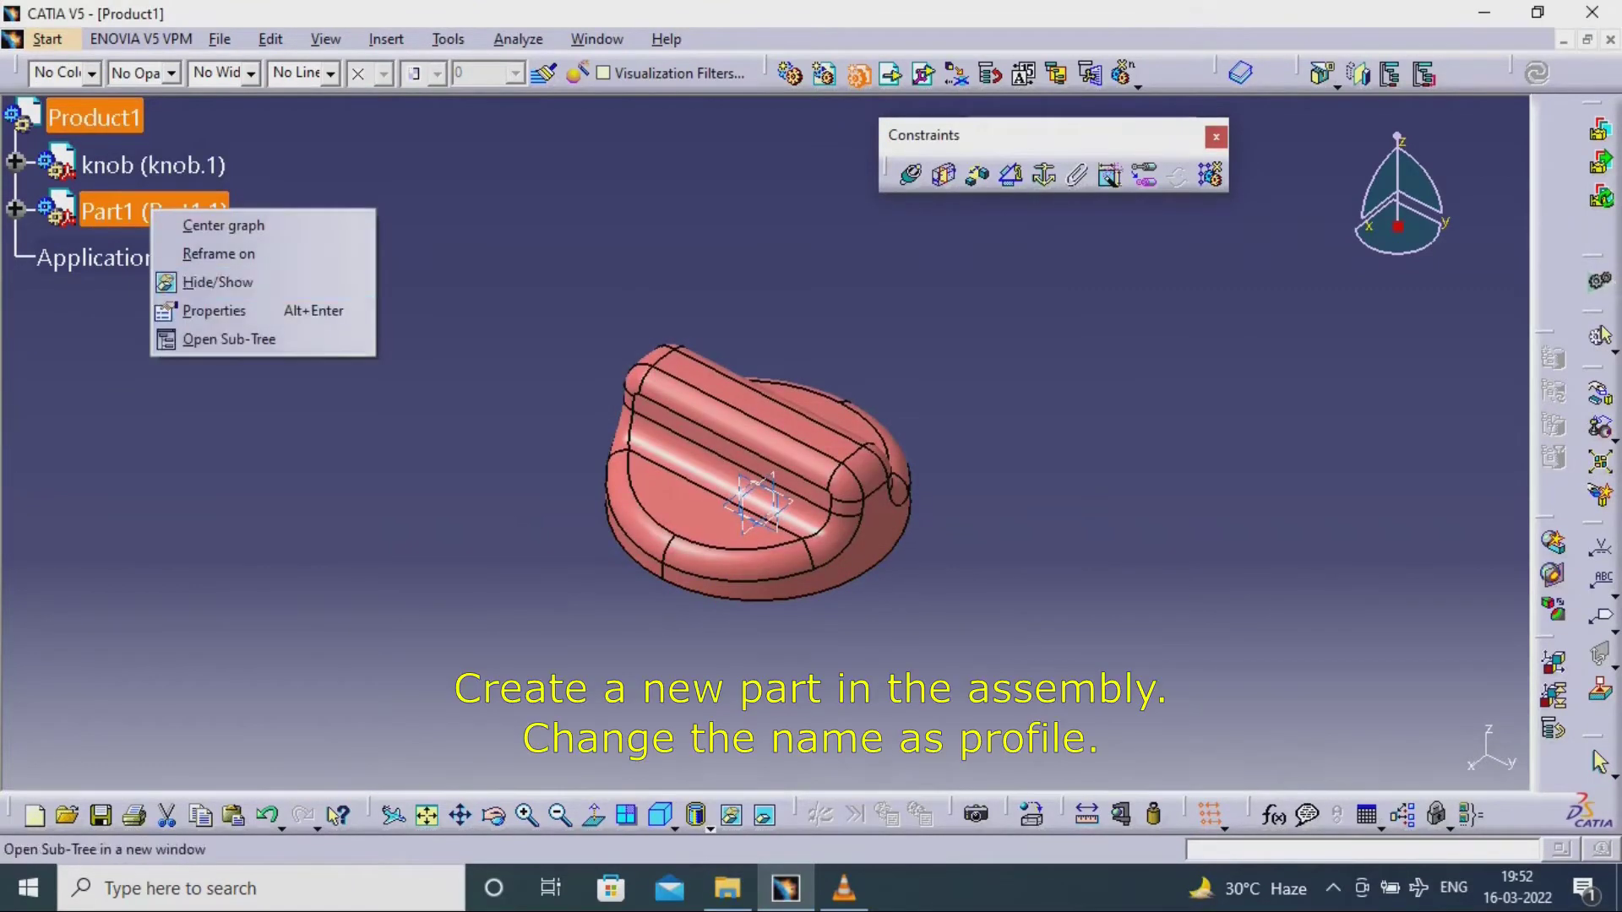
click(214, 311)
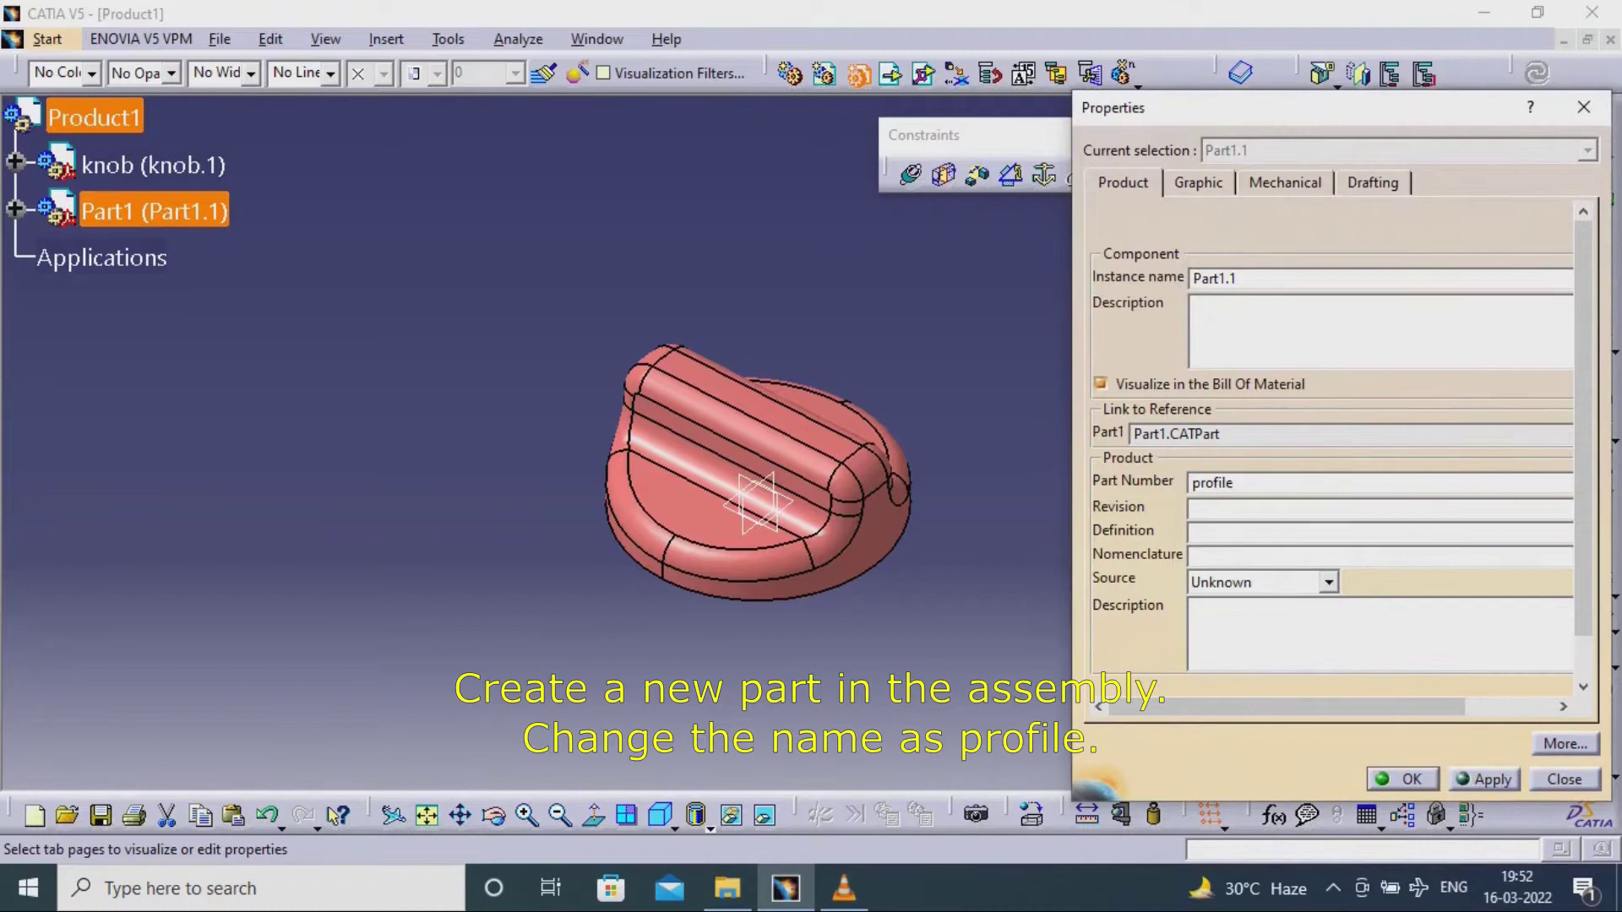
drag(1252, 278, 1182, 279)
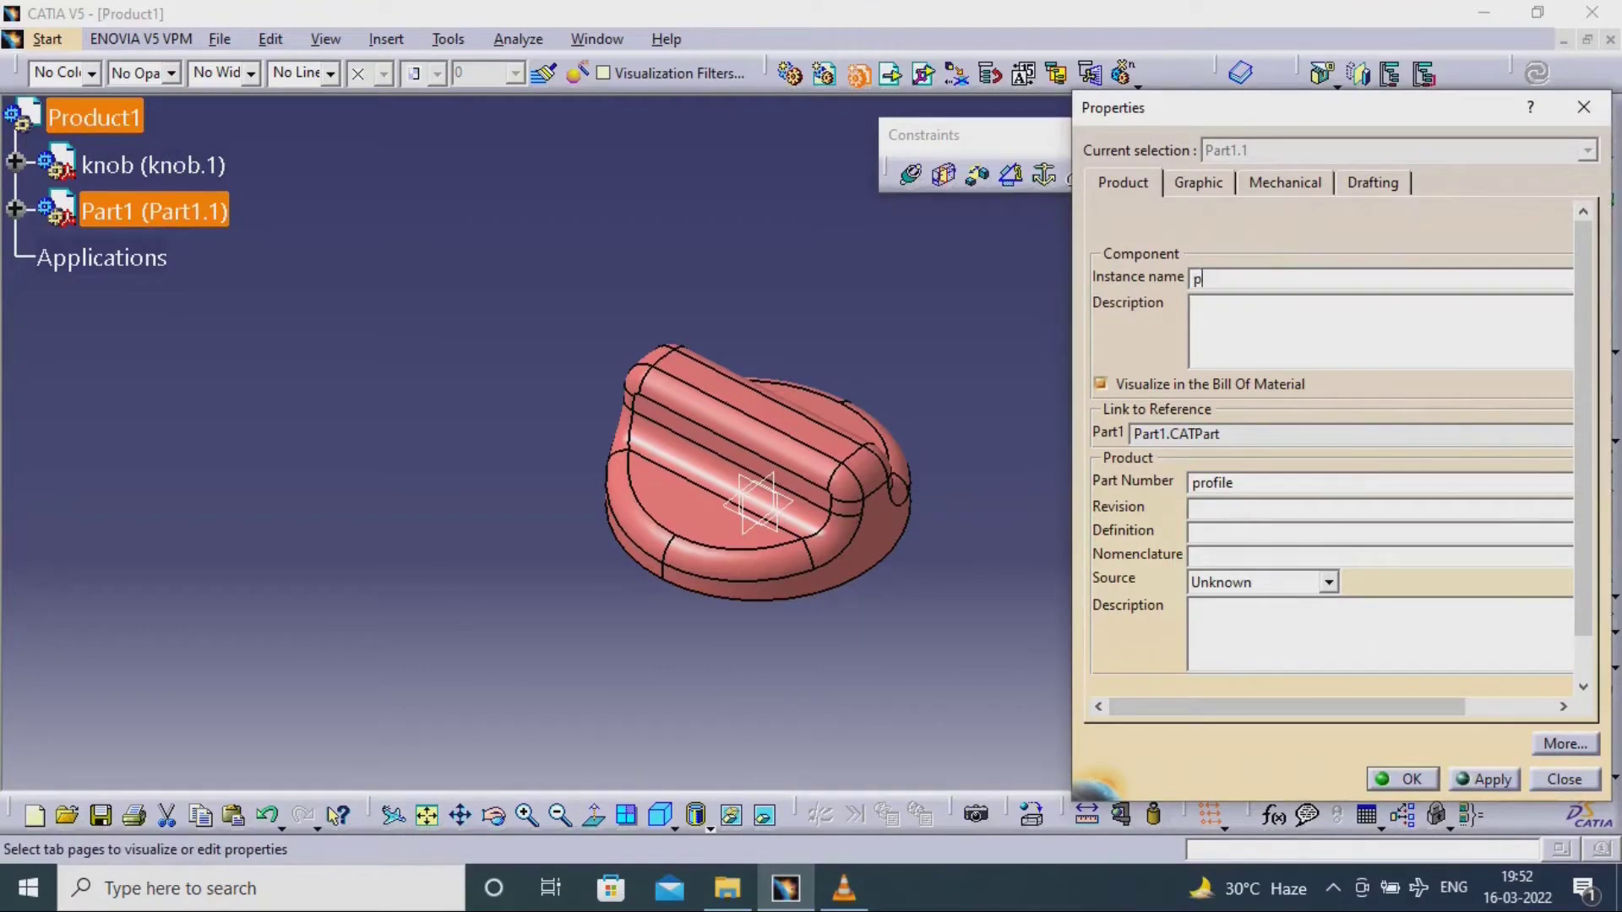
text(profile.1)
key(Return)
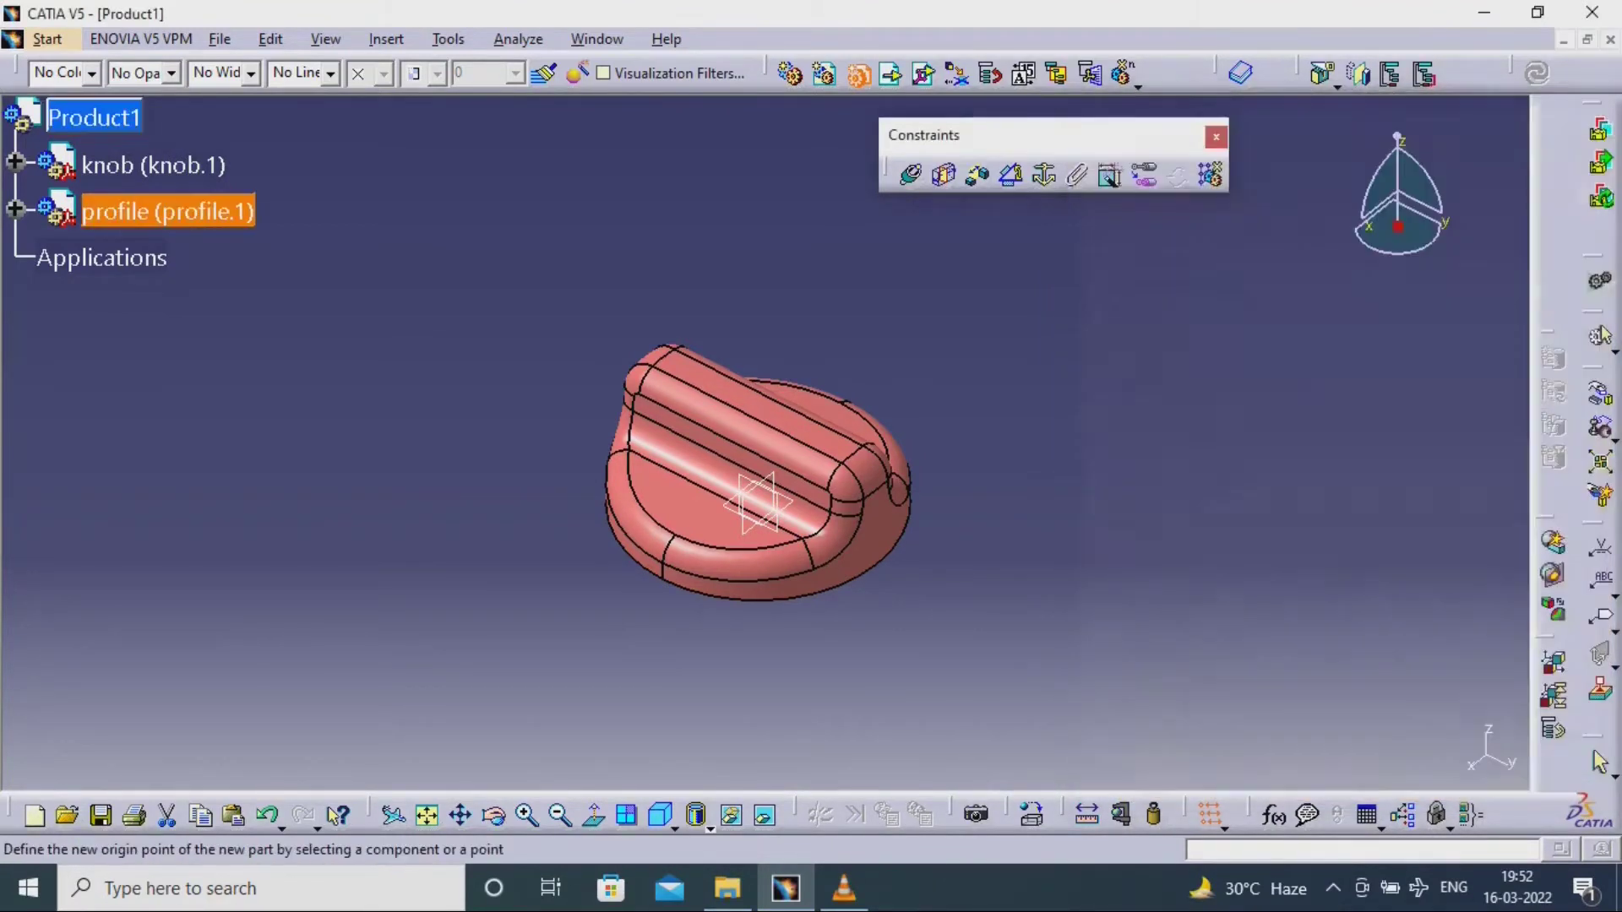
- Change the part number of the top-level product to knob_fix
click(93, 116)
right_click(93, 117)
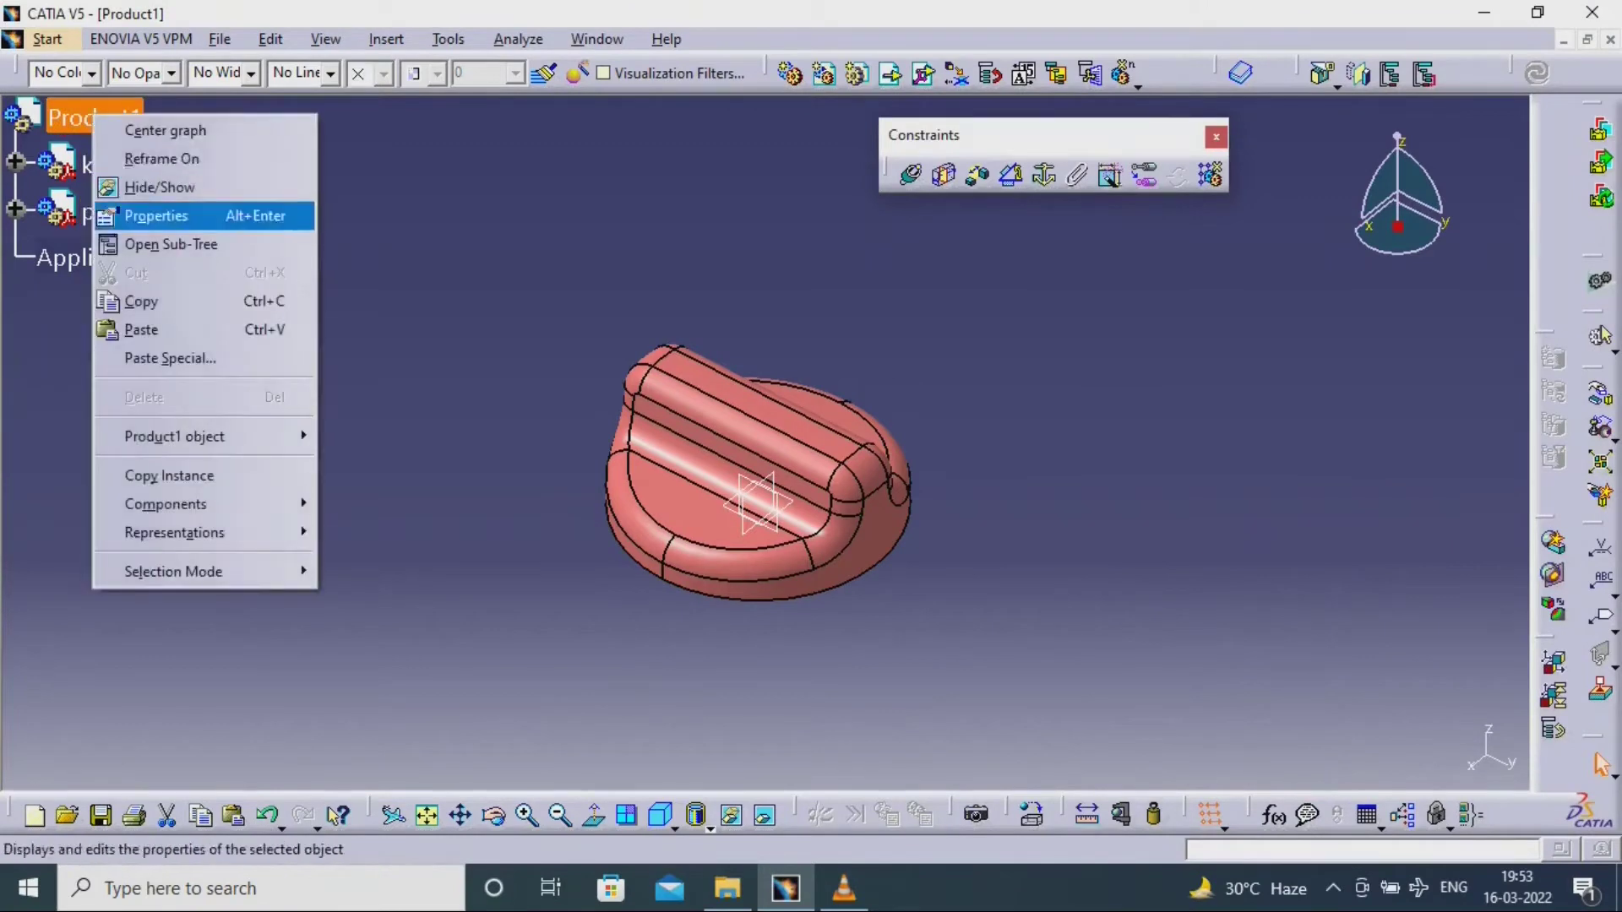
click(160, 215)
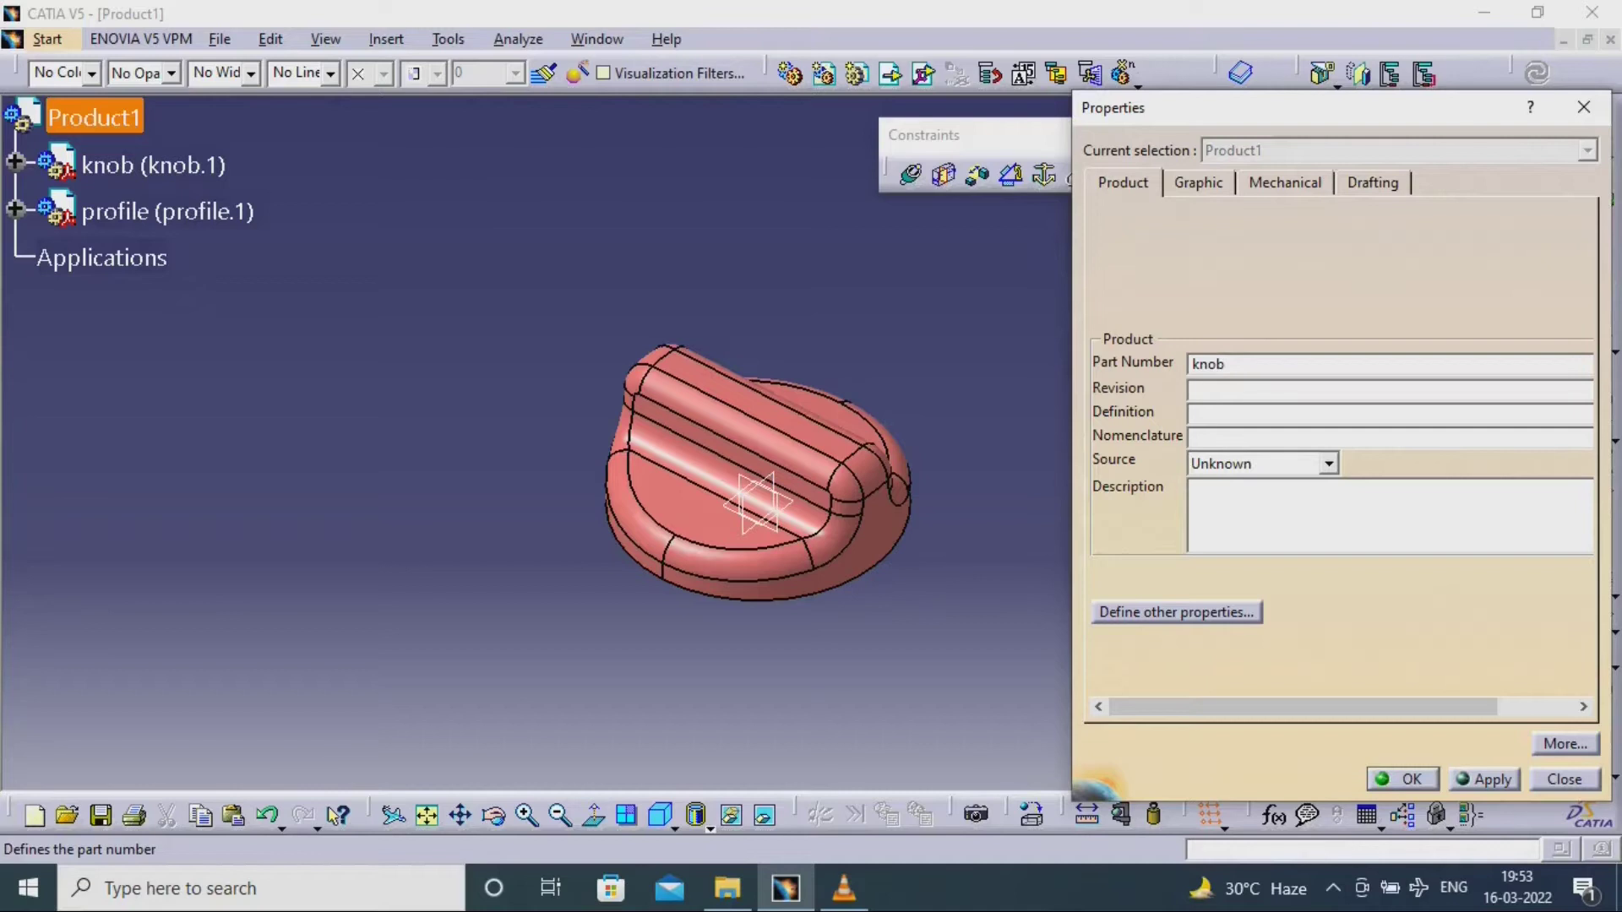
text(knob_fix)
key(Return)
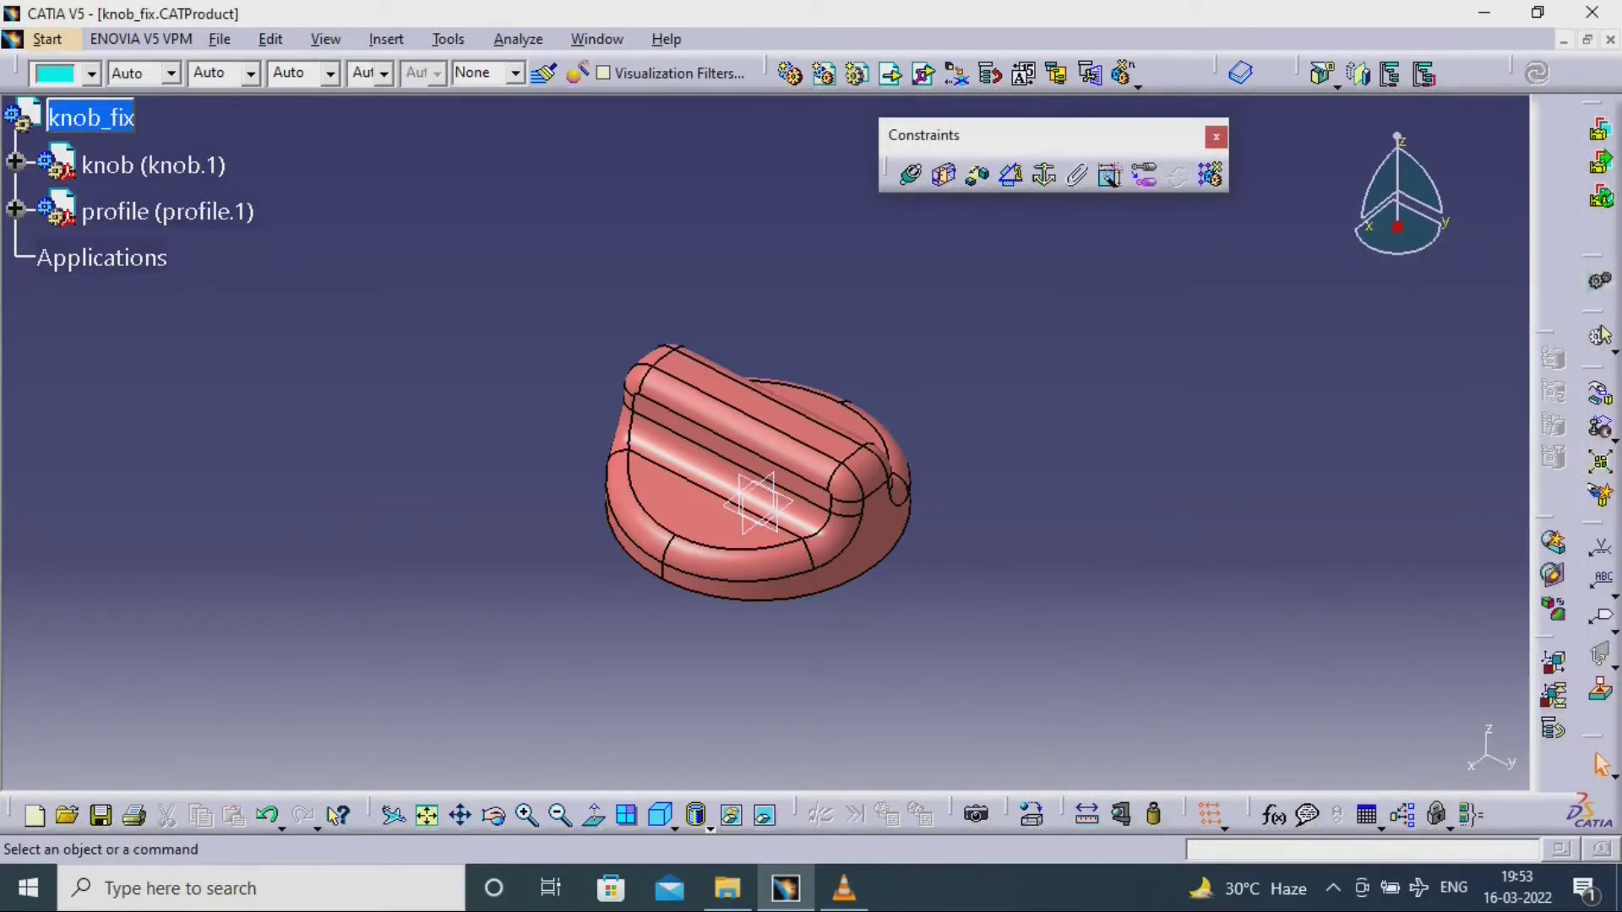
- Activate the knob part for editing within the assembly and insert a new body in it
click(15, 210)
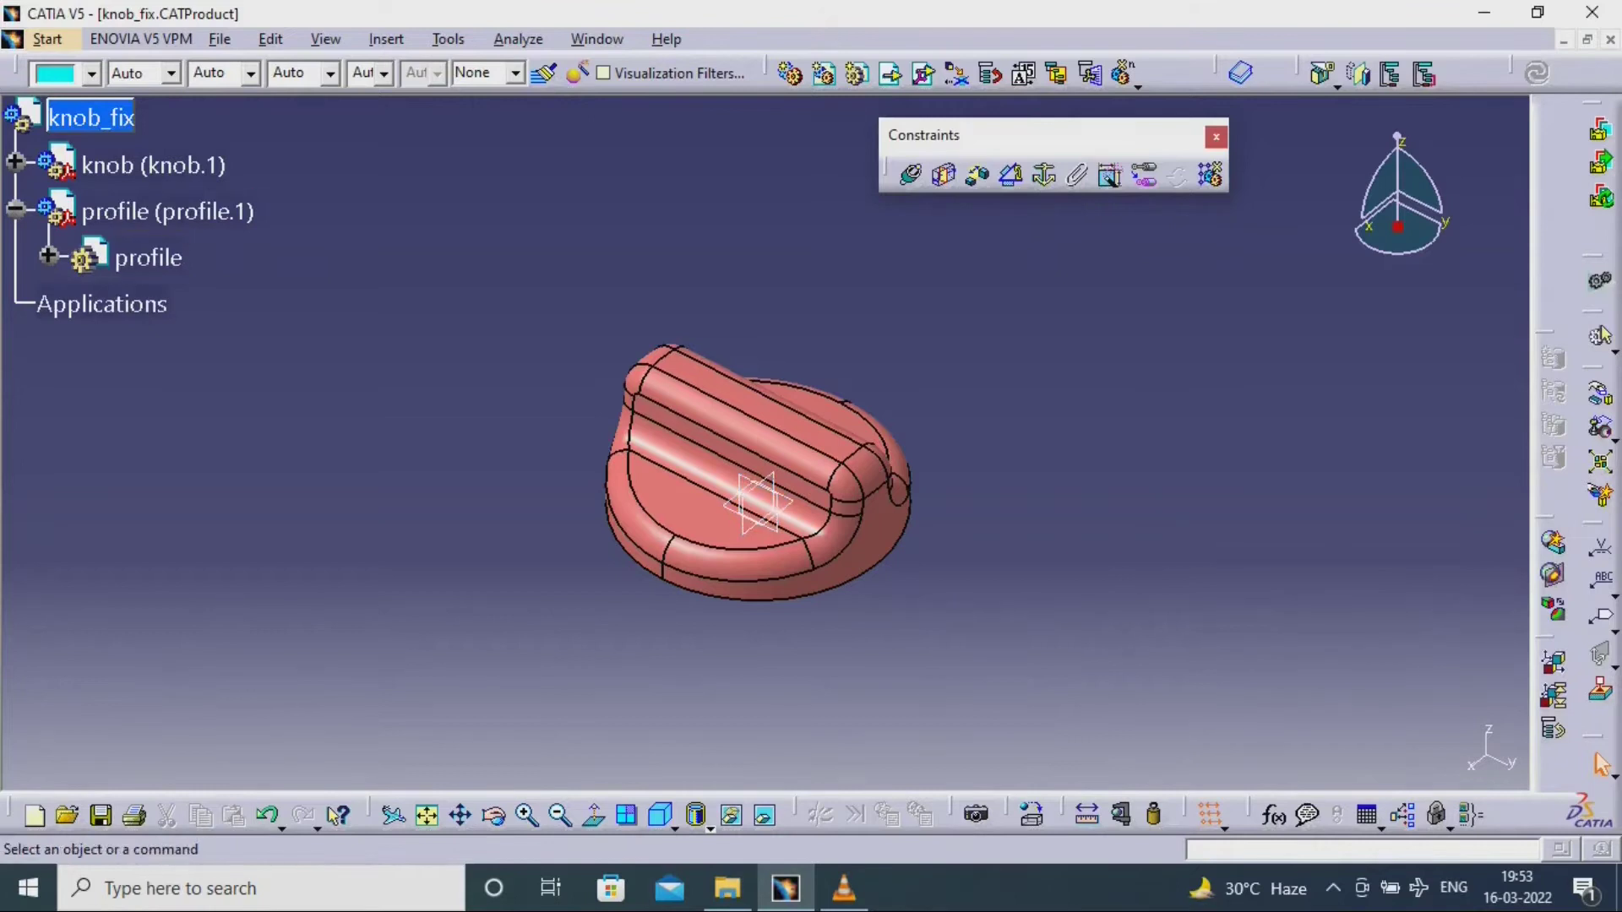
click(15, 162)
double_click(138, 207)
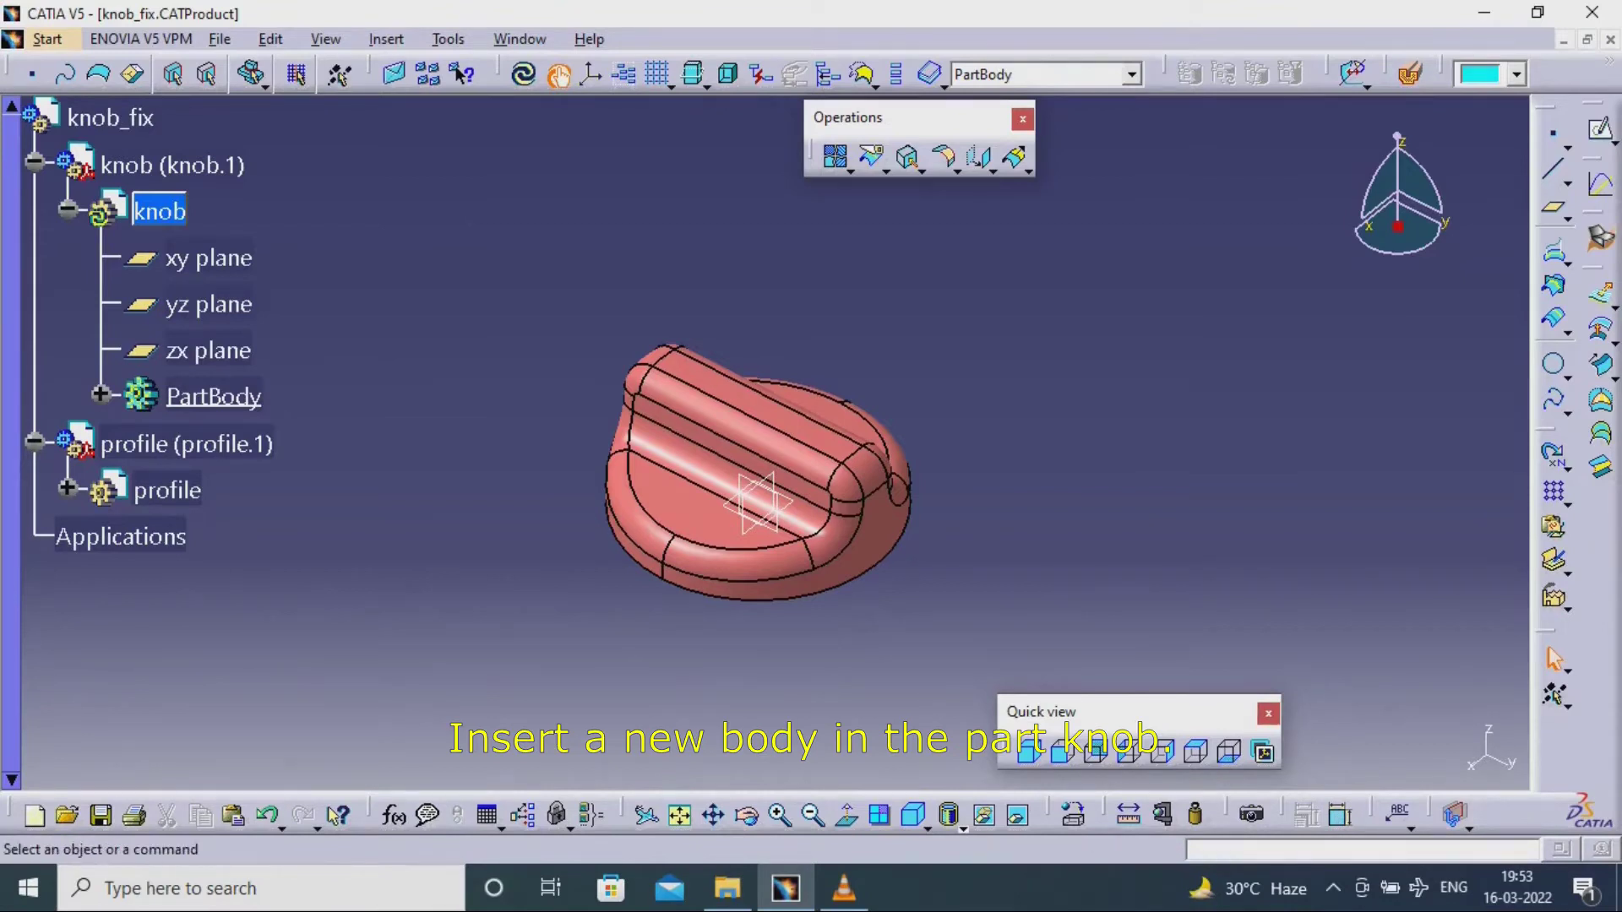
click(386, 39)
click(404, 94)
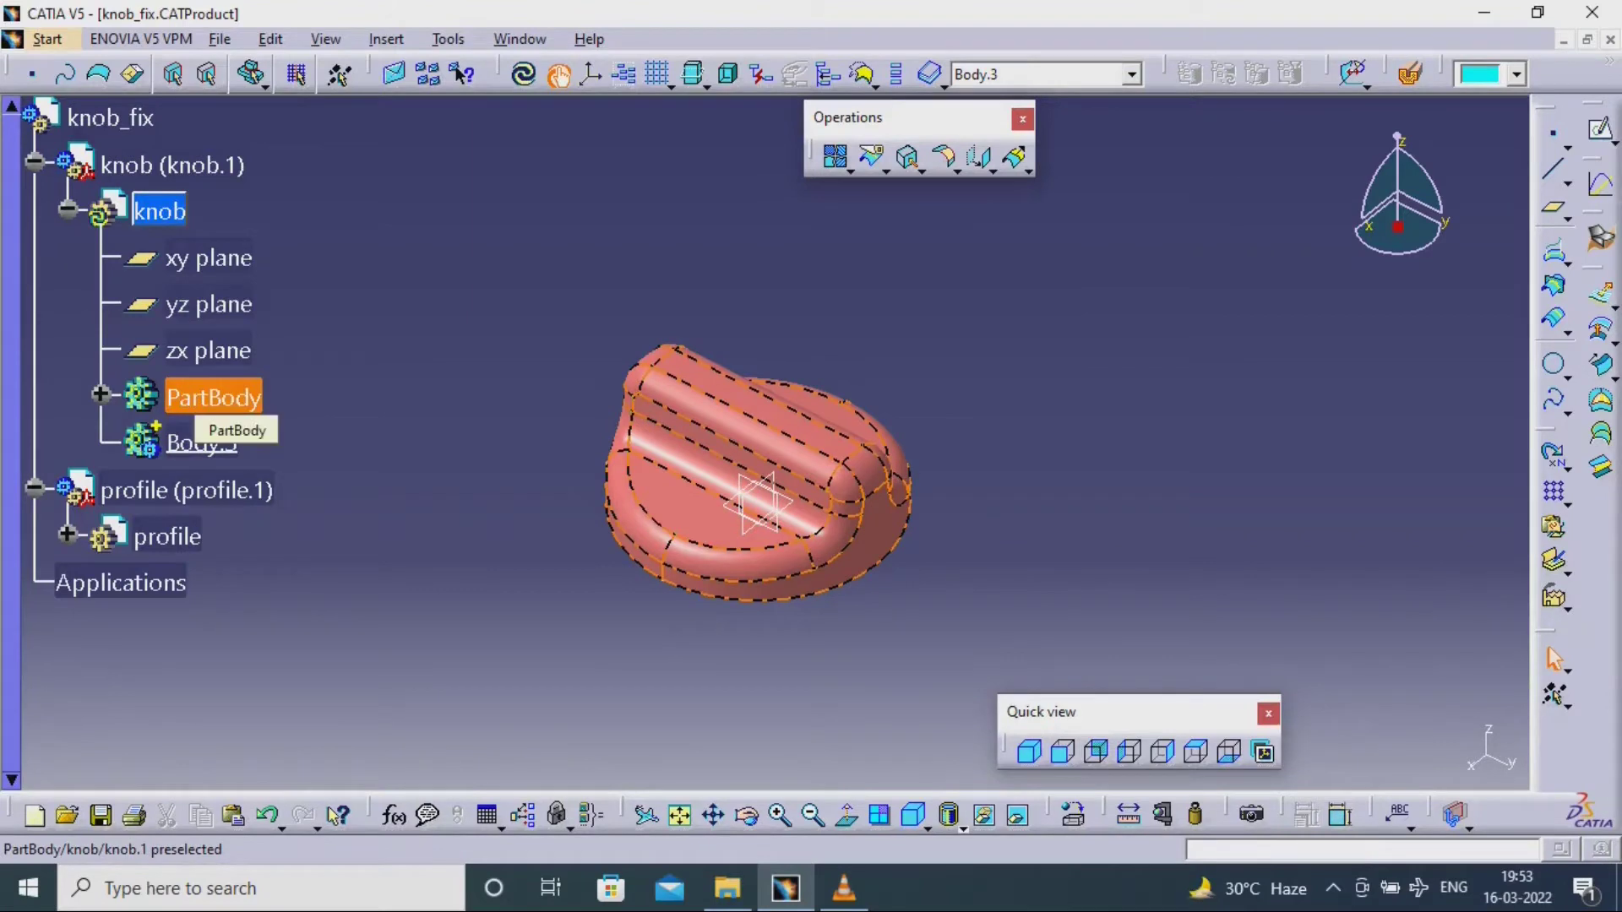
double_click(197, 398)
double_click(198, 397)
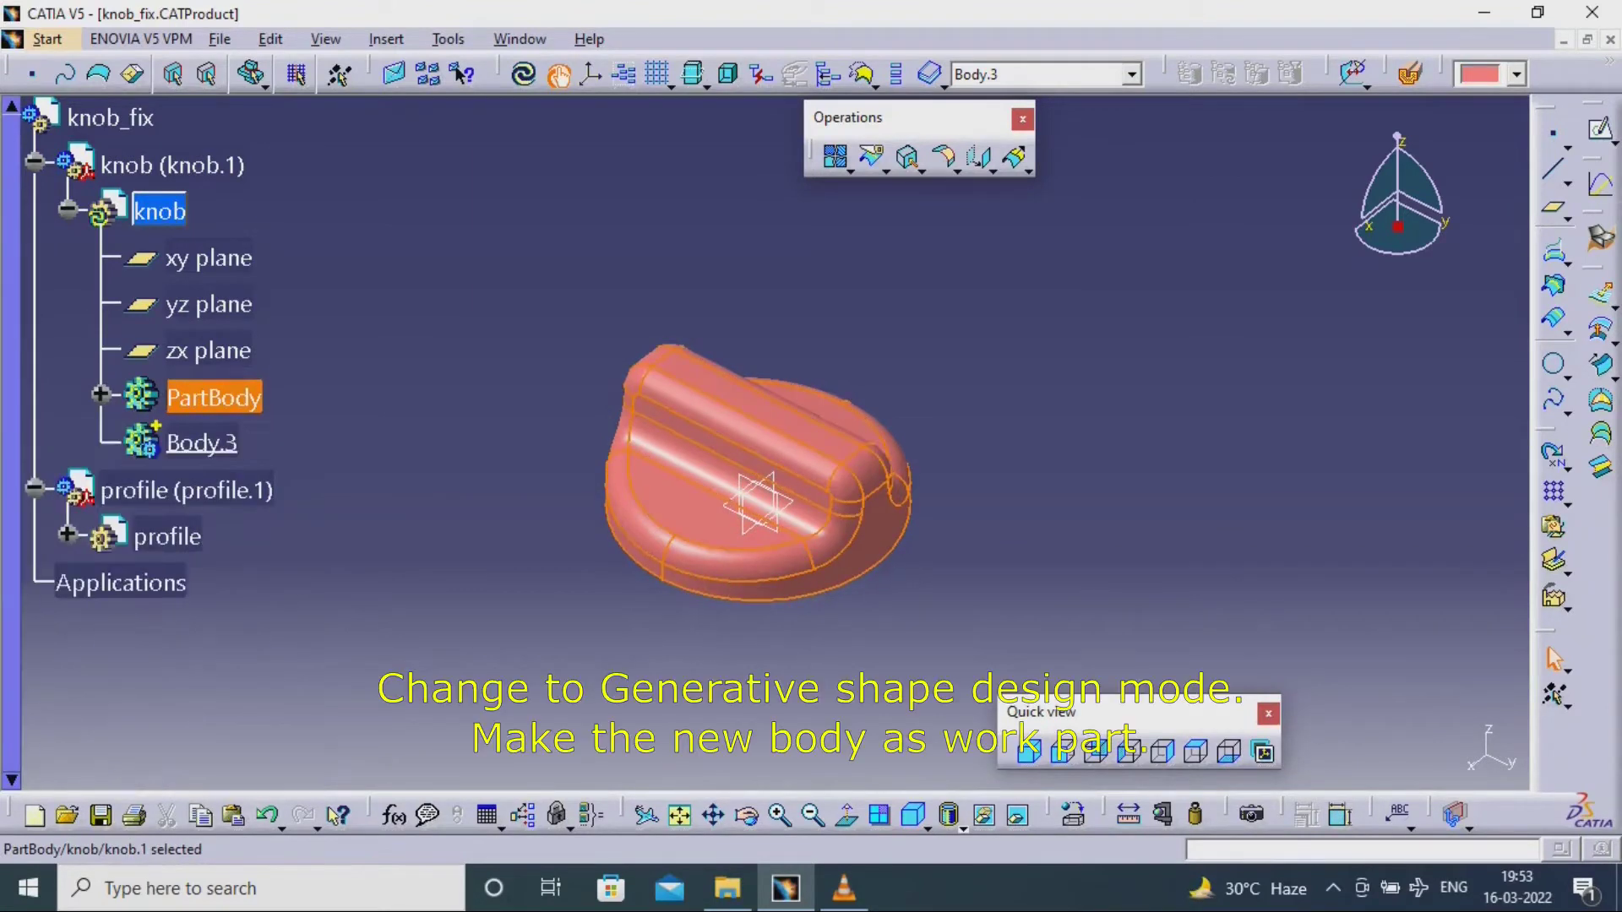
key(Escape)
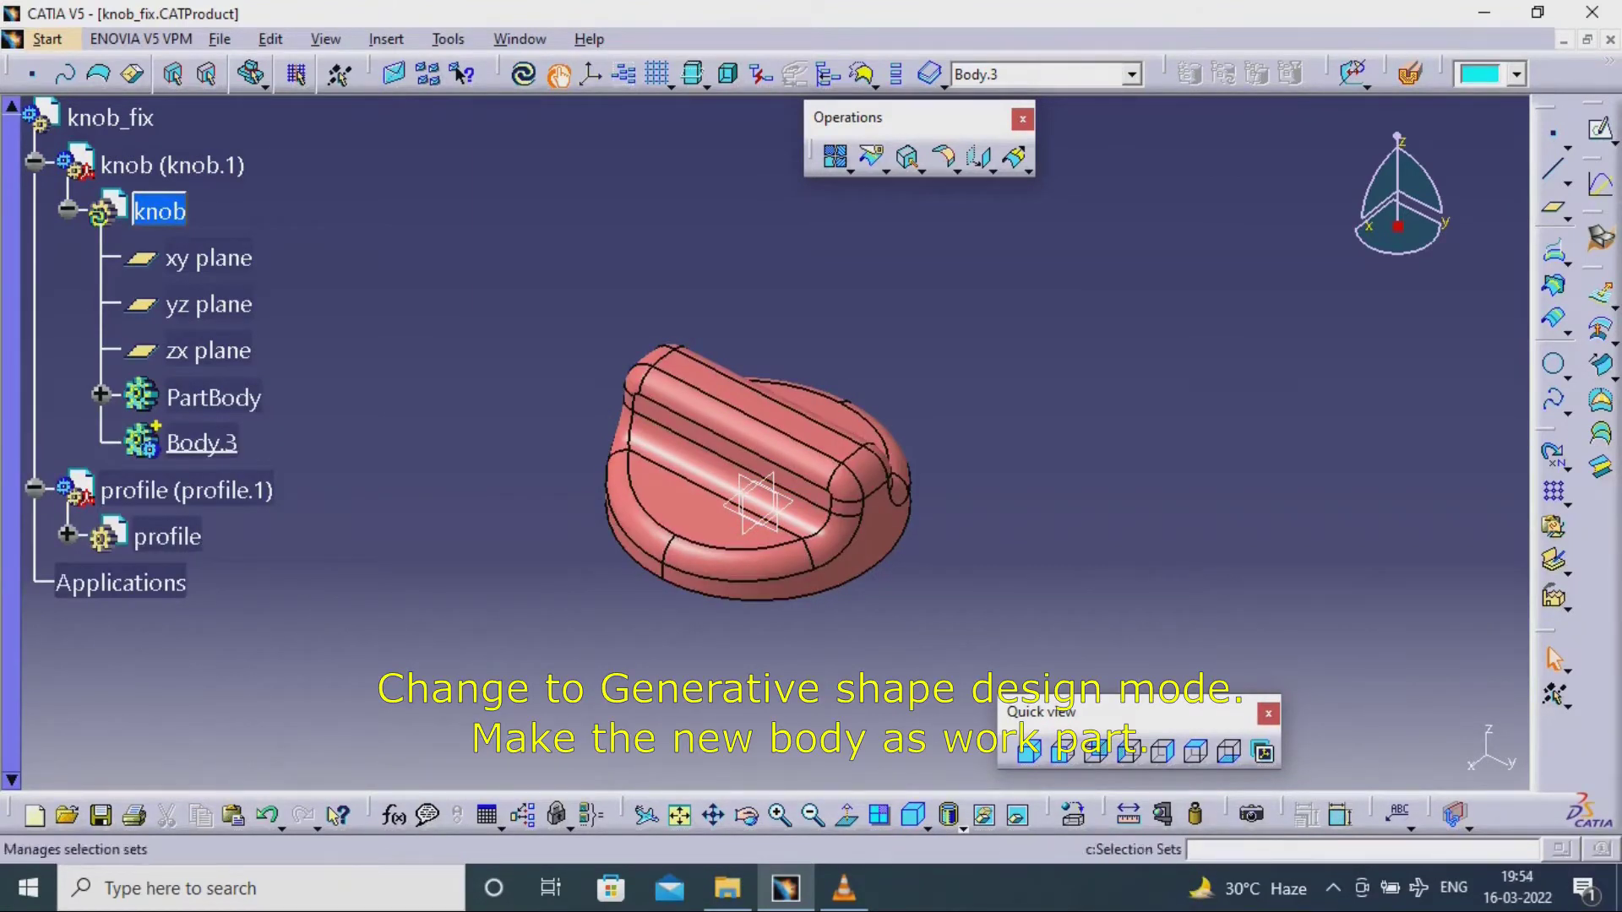
- Switch to the Generative Shape Design workbench with the new body as the work object
click(48, 39)
mouse_move(127, 124)
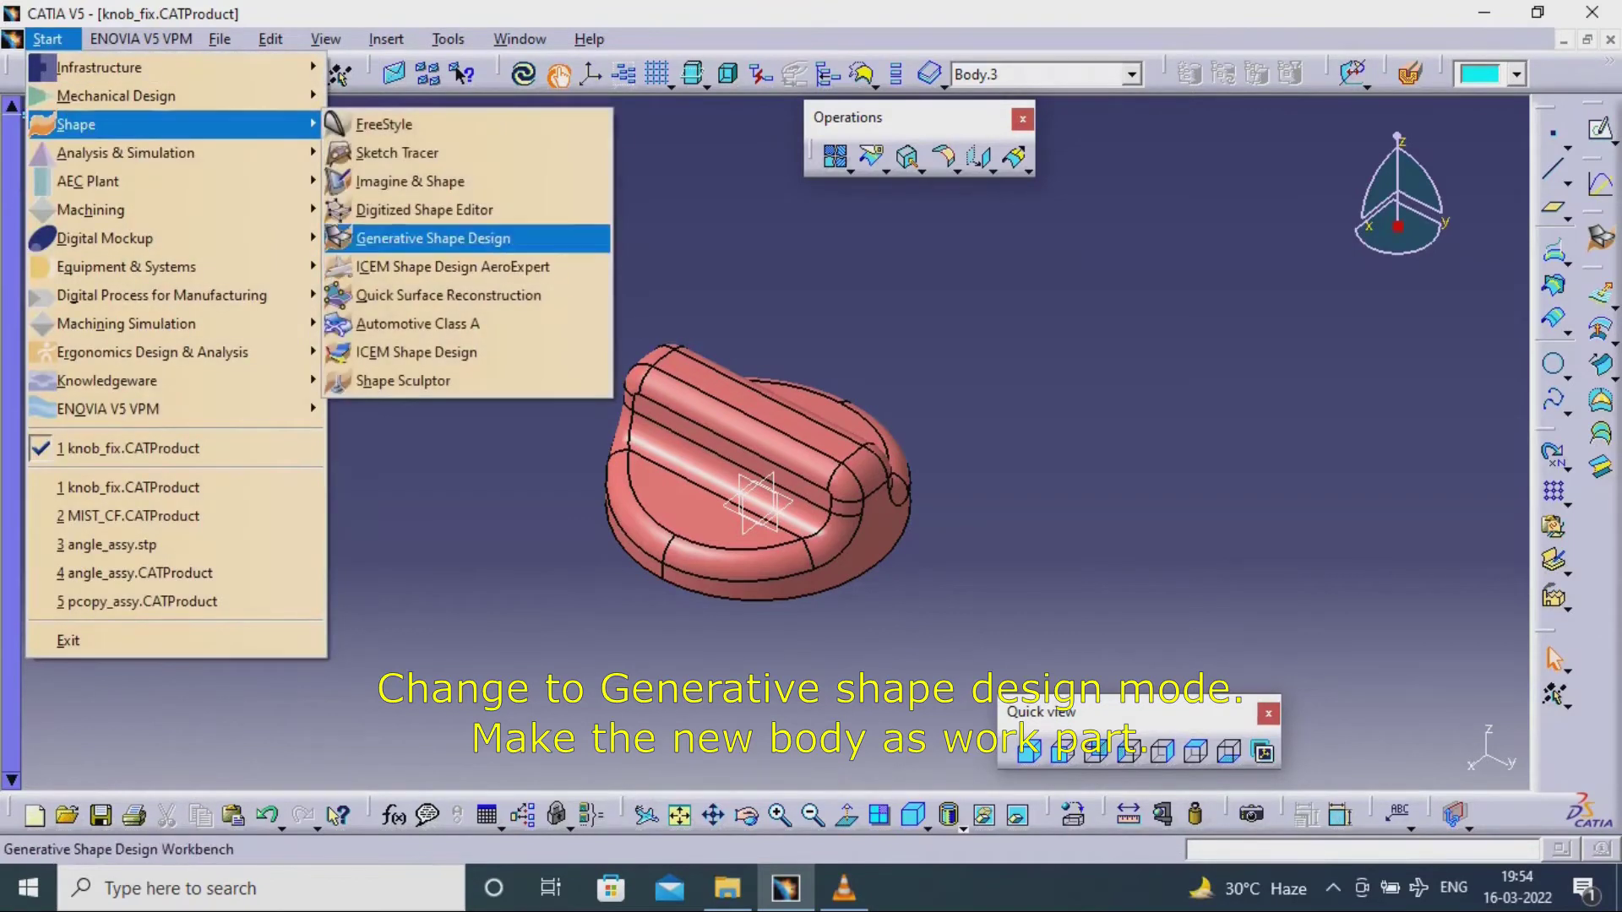
click(431, 238)
key(Return)
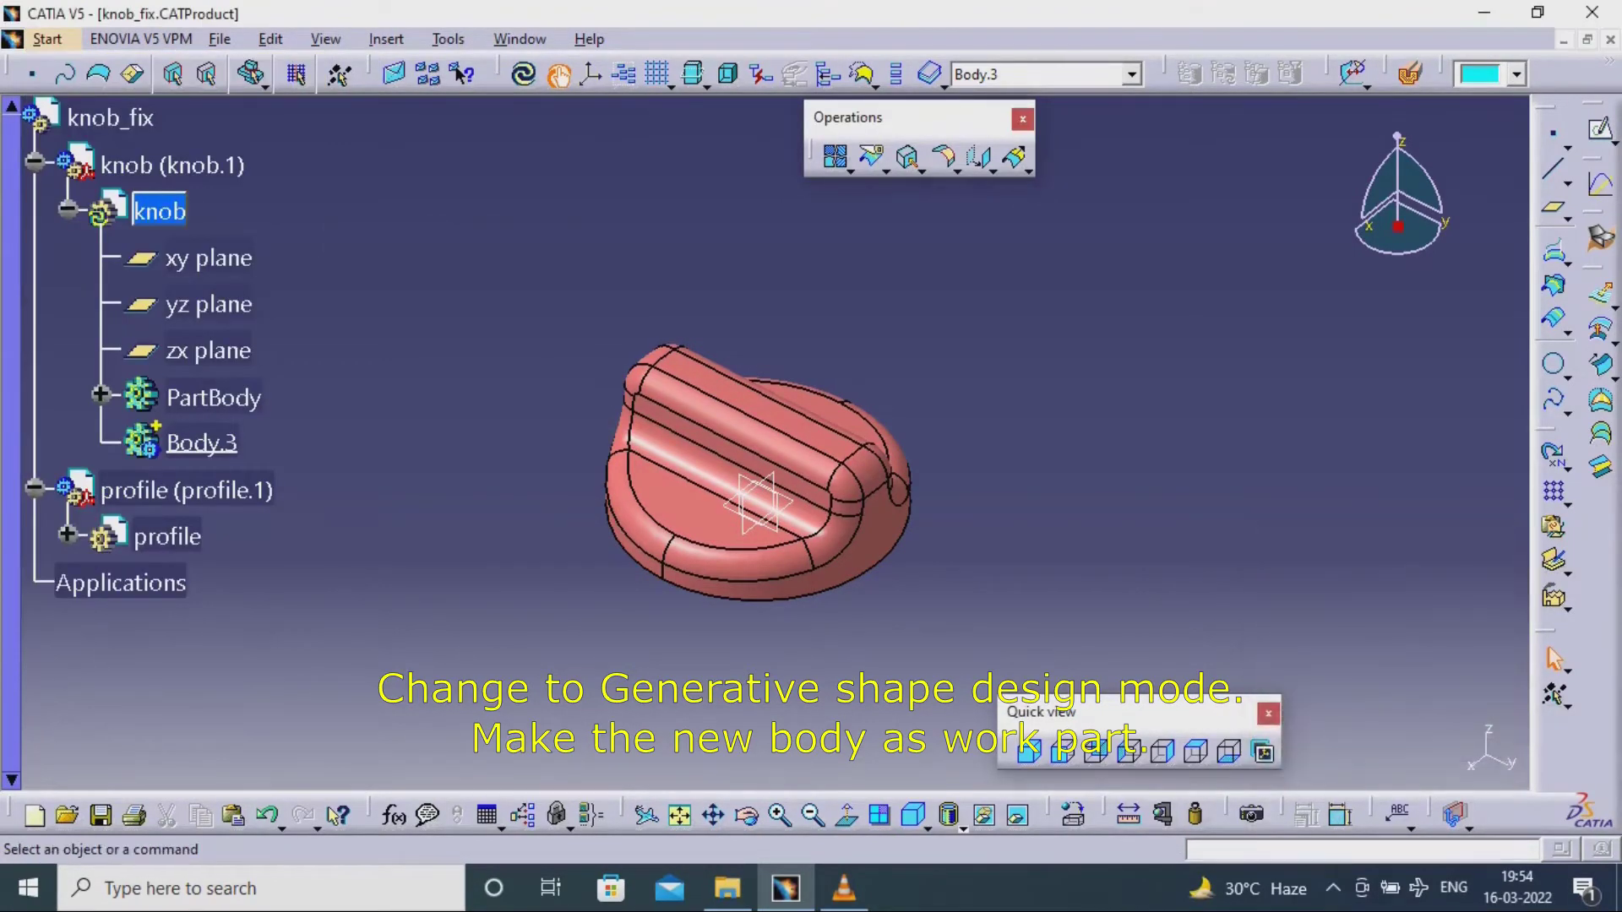
- Extract all inside surfaces of the knob from one inner face, using tangent continuity propagation
middle_drag(726, 515, 752, 329)
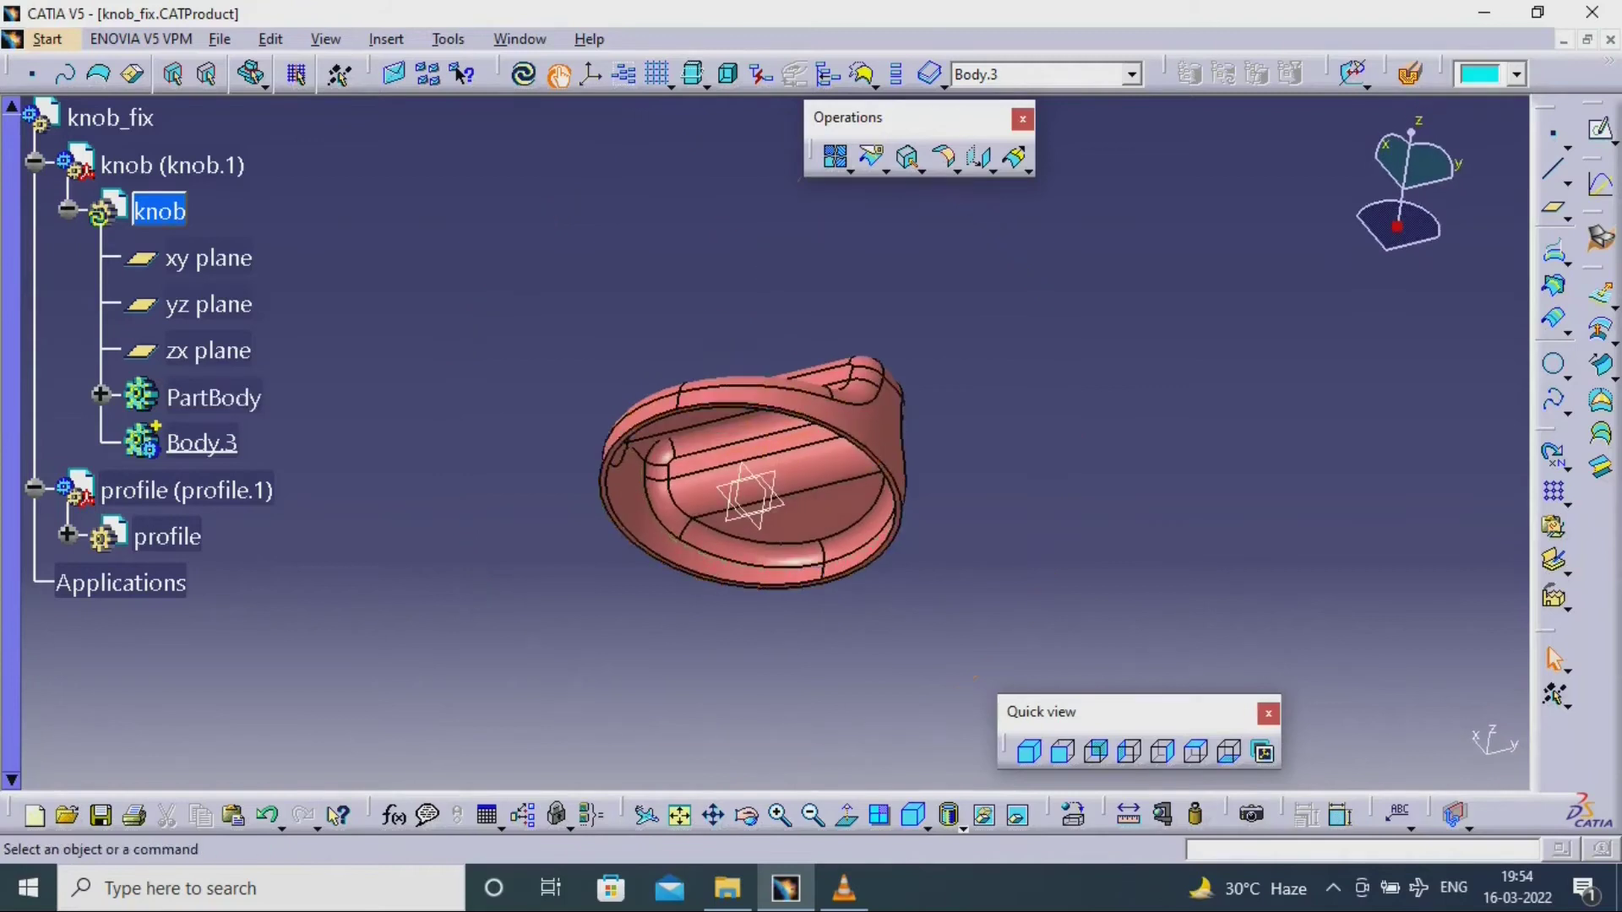
middle_drag(764, 406, 733, 262)
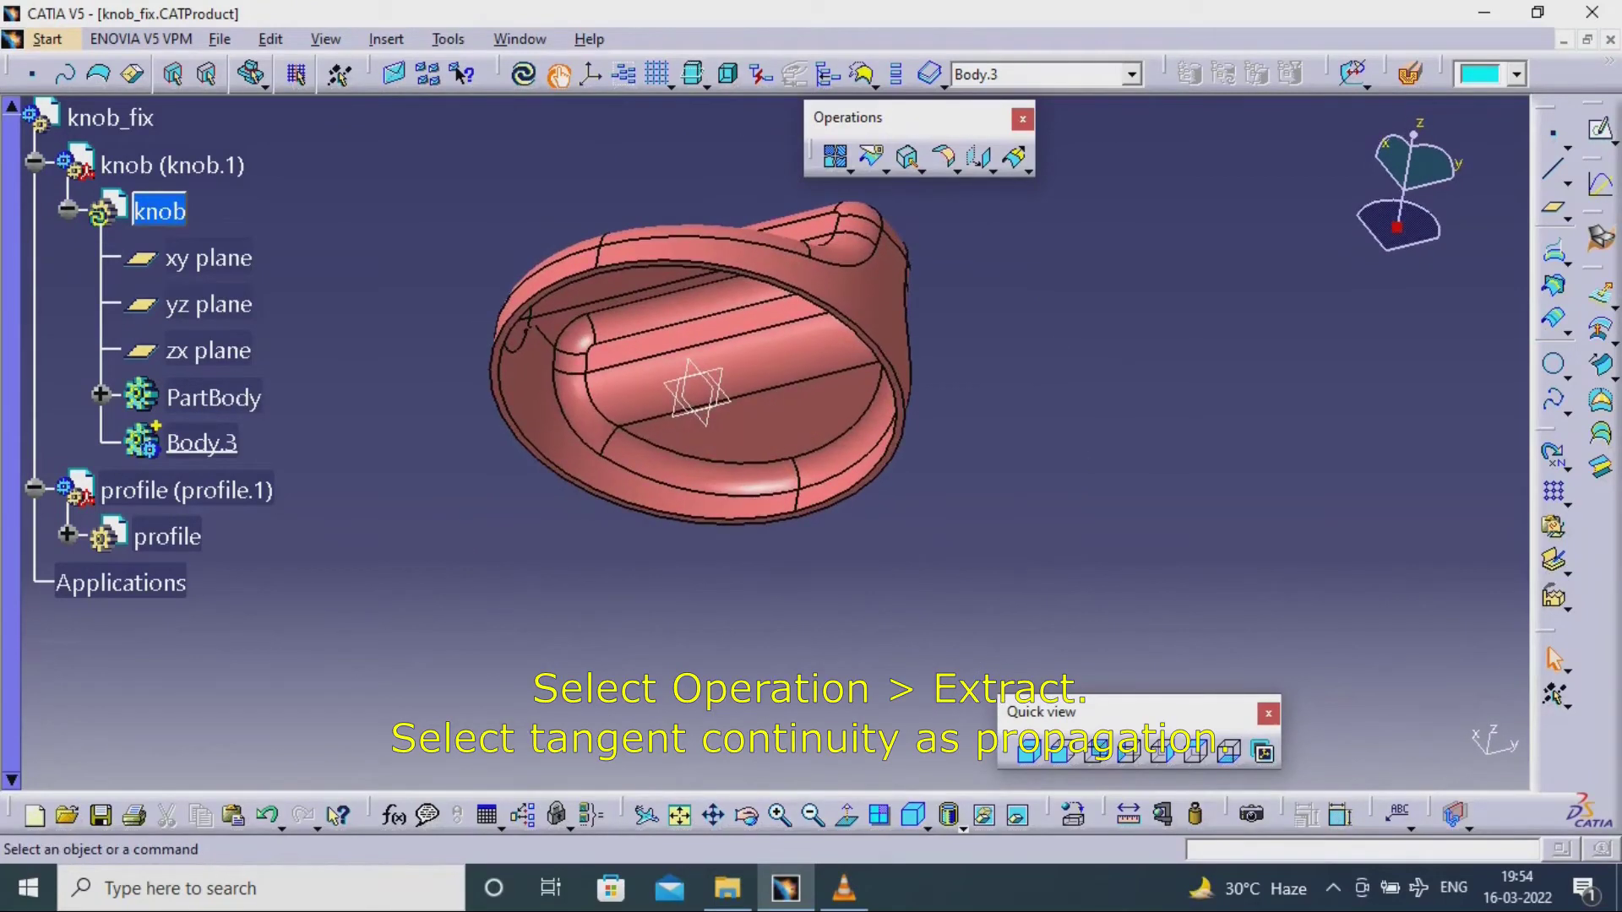
click(909, 158)
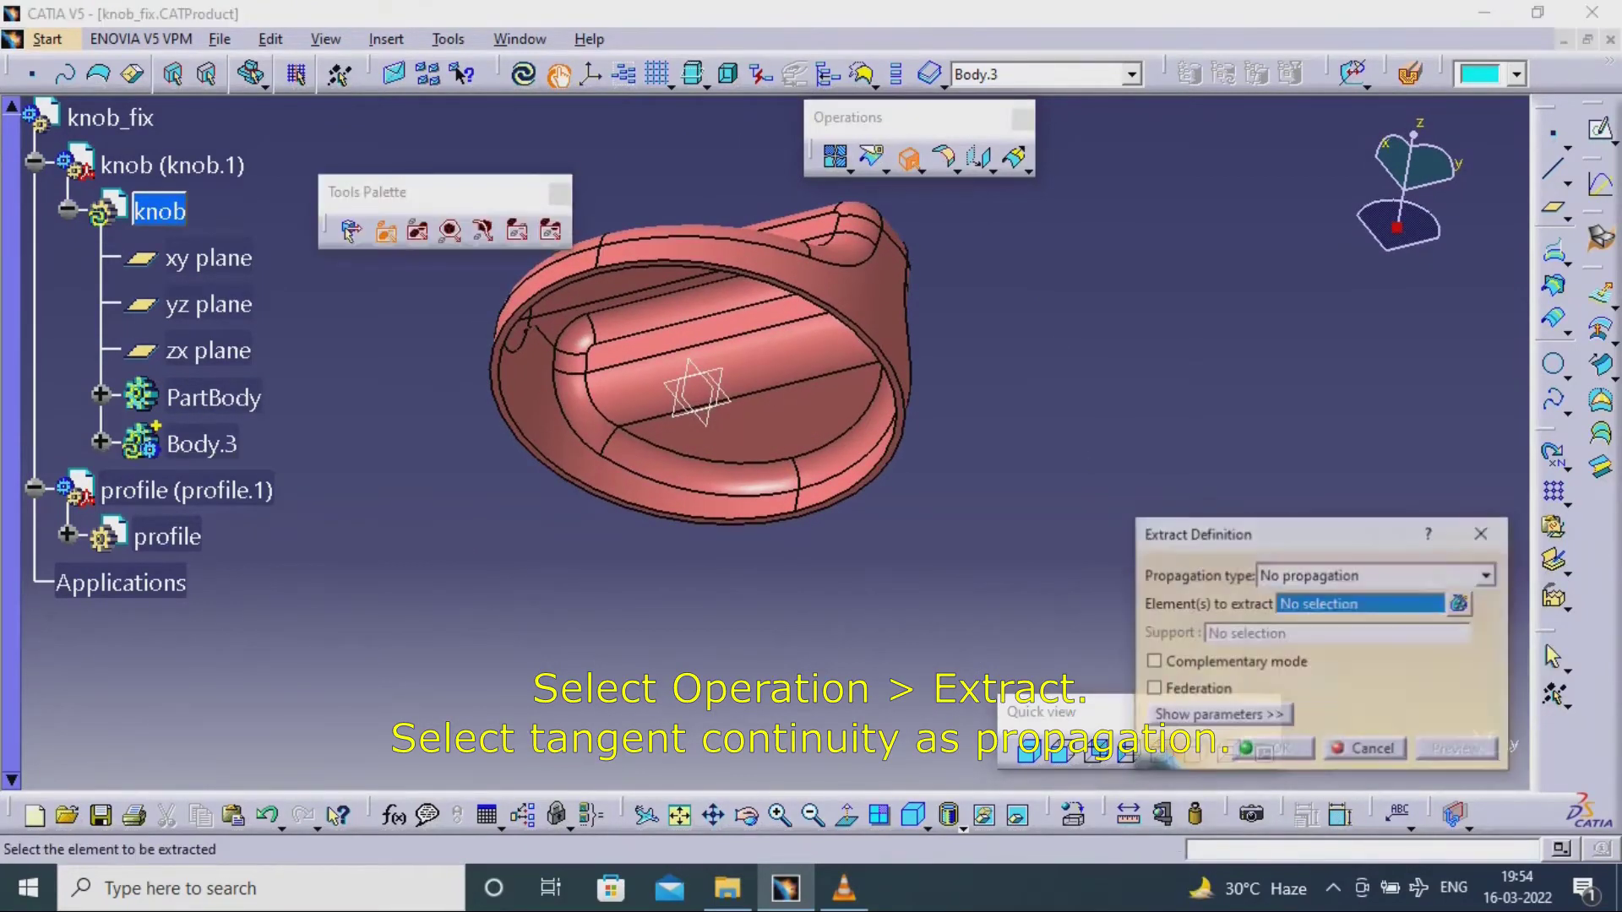
click(1488, 575)
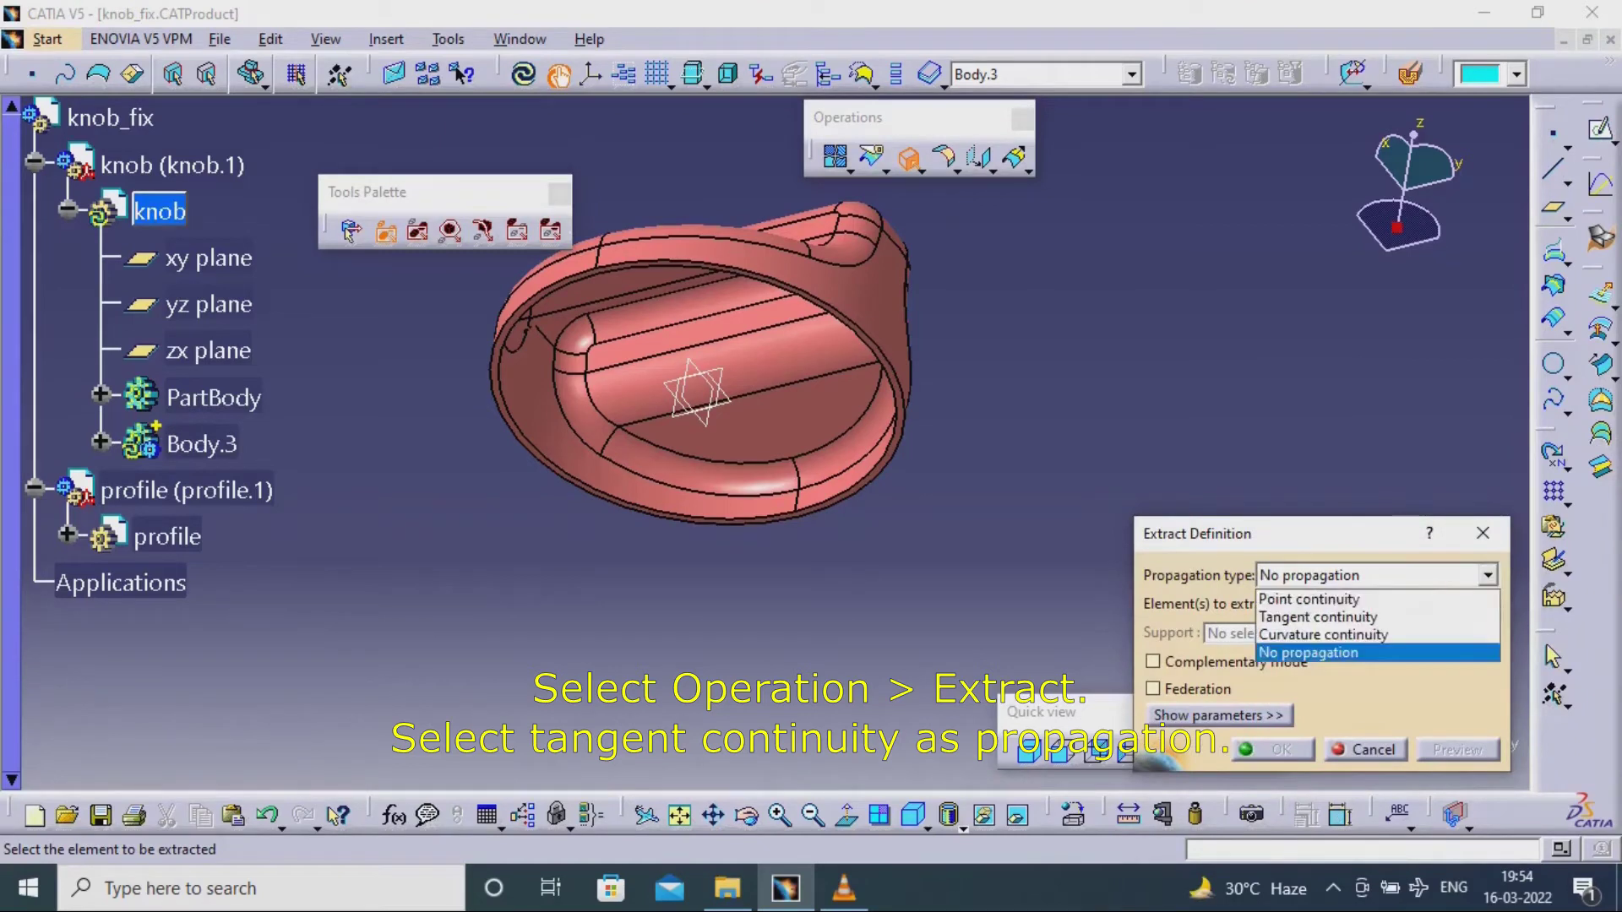
click(1301, 613)
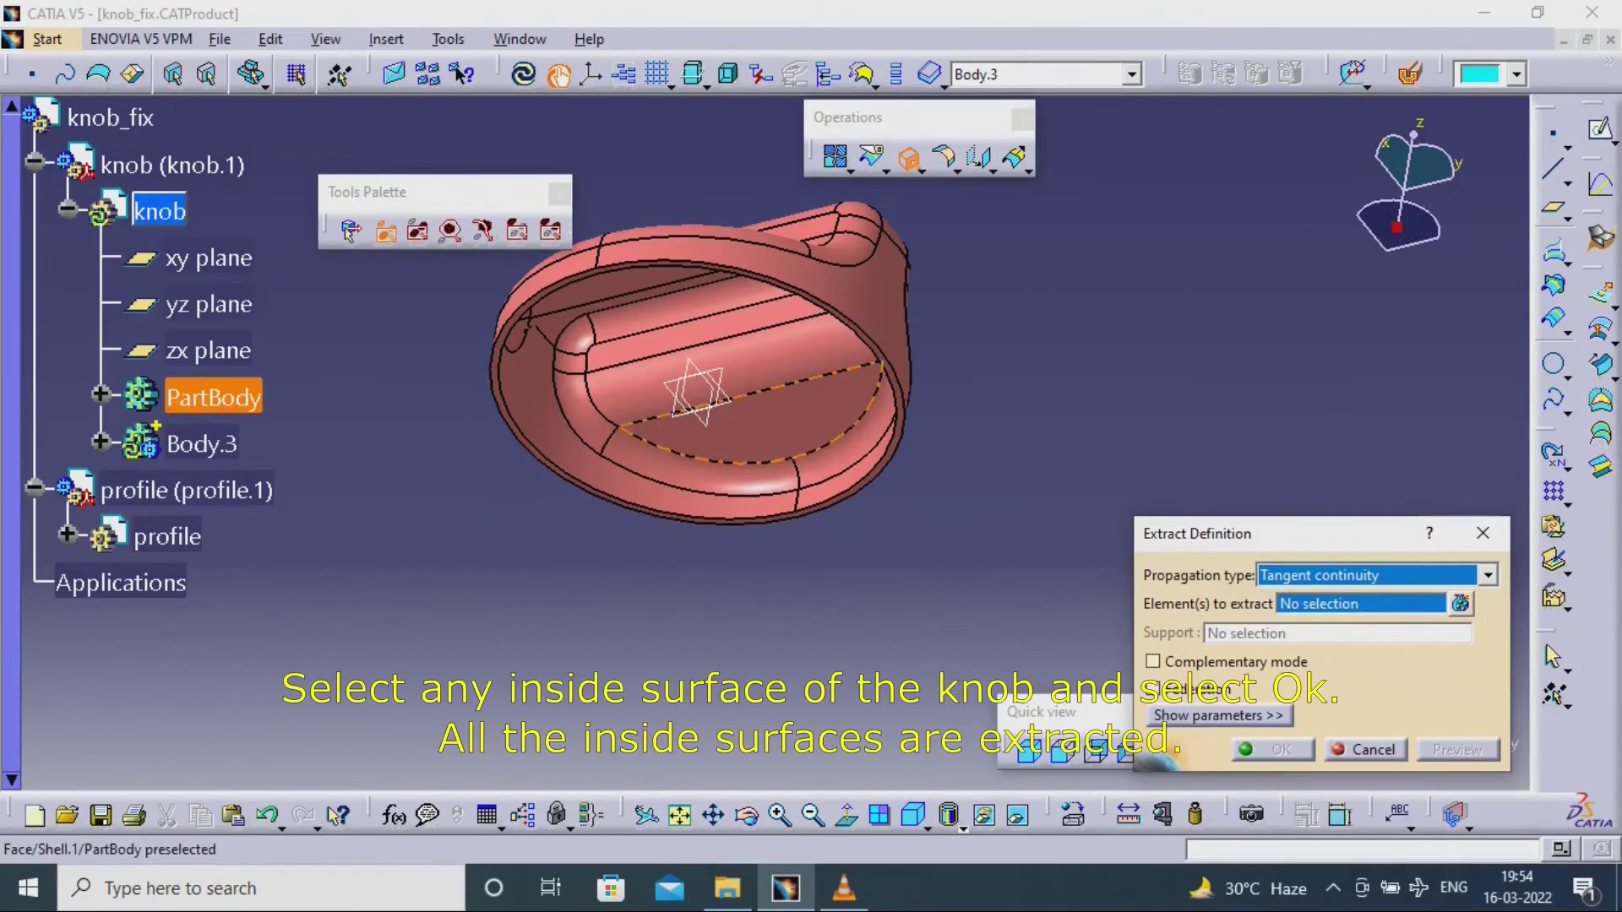
click(771, 425)
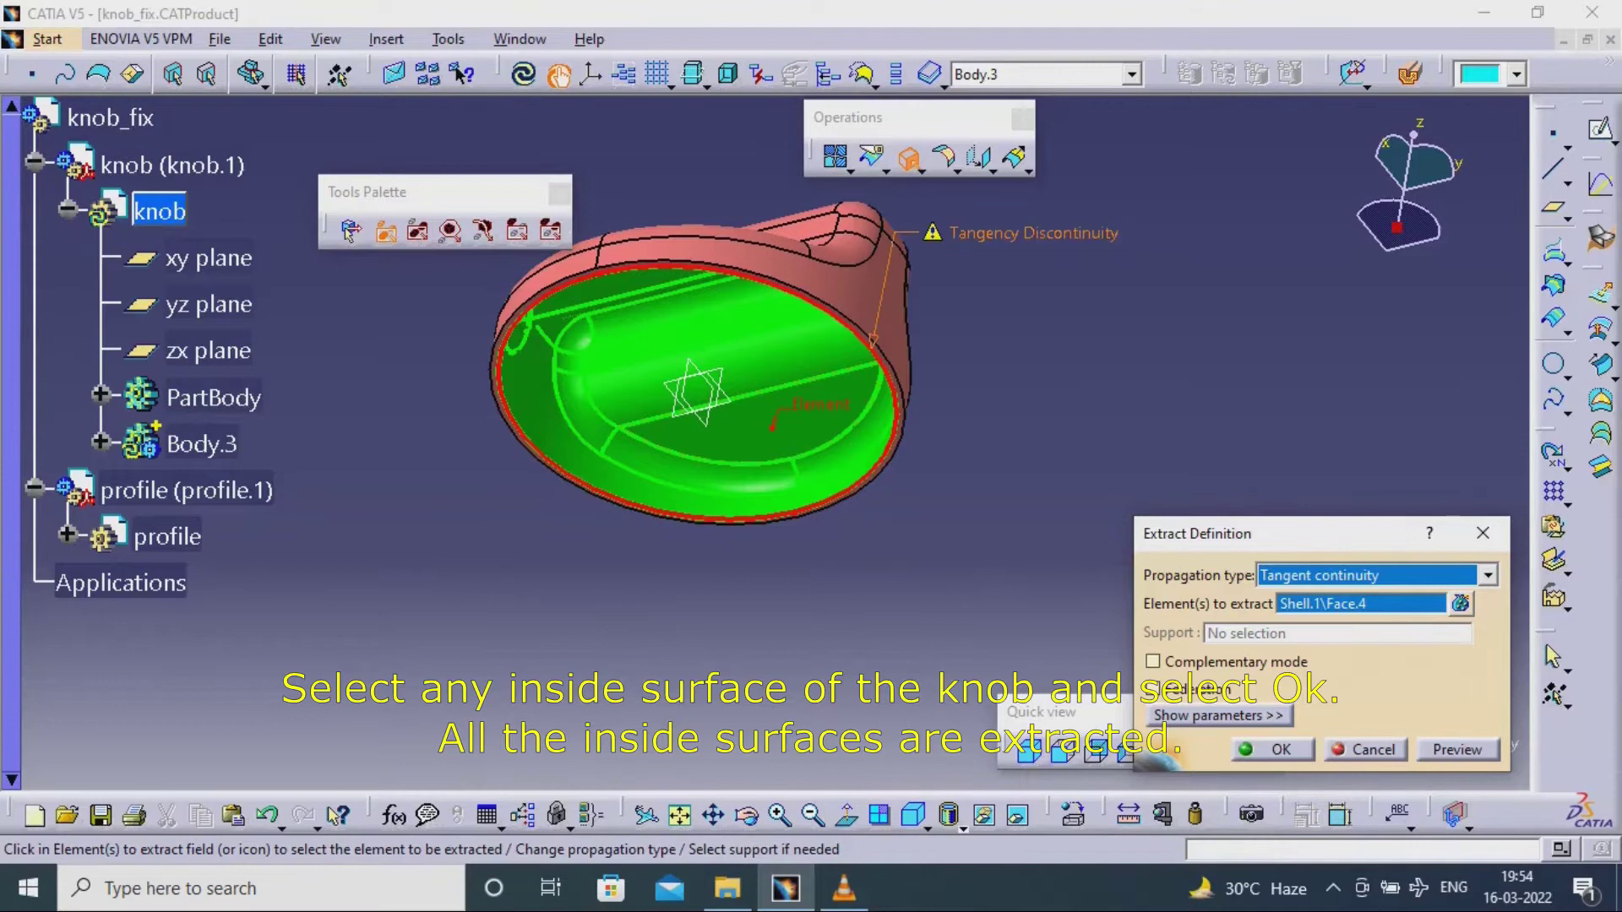
click(1273, 750)
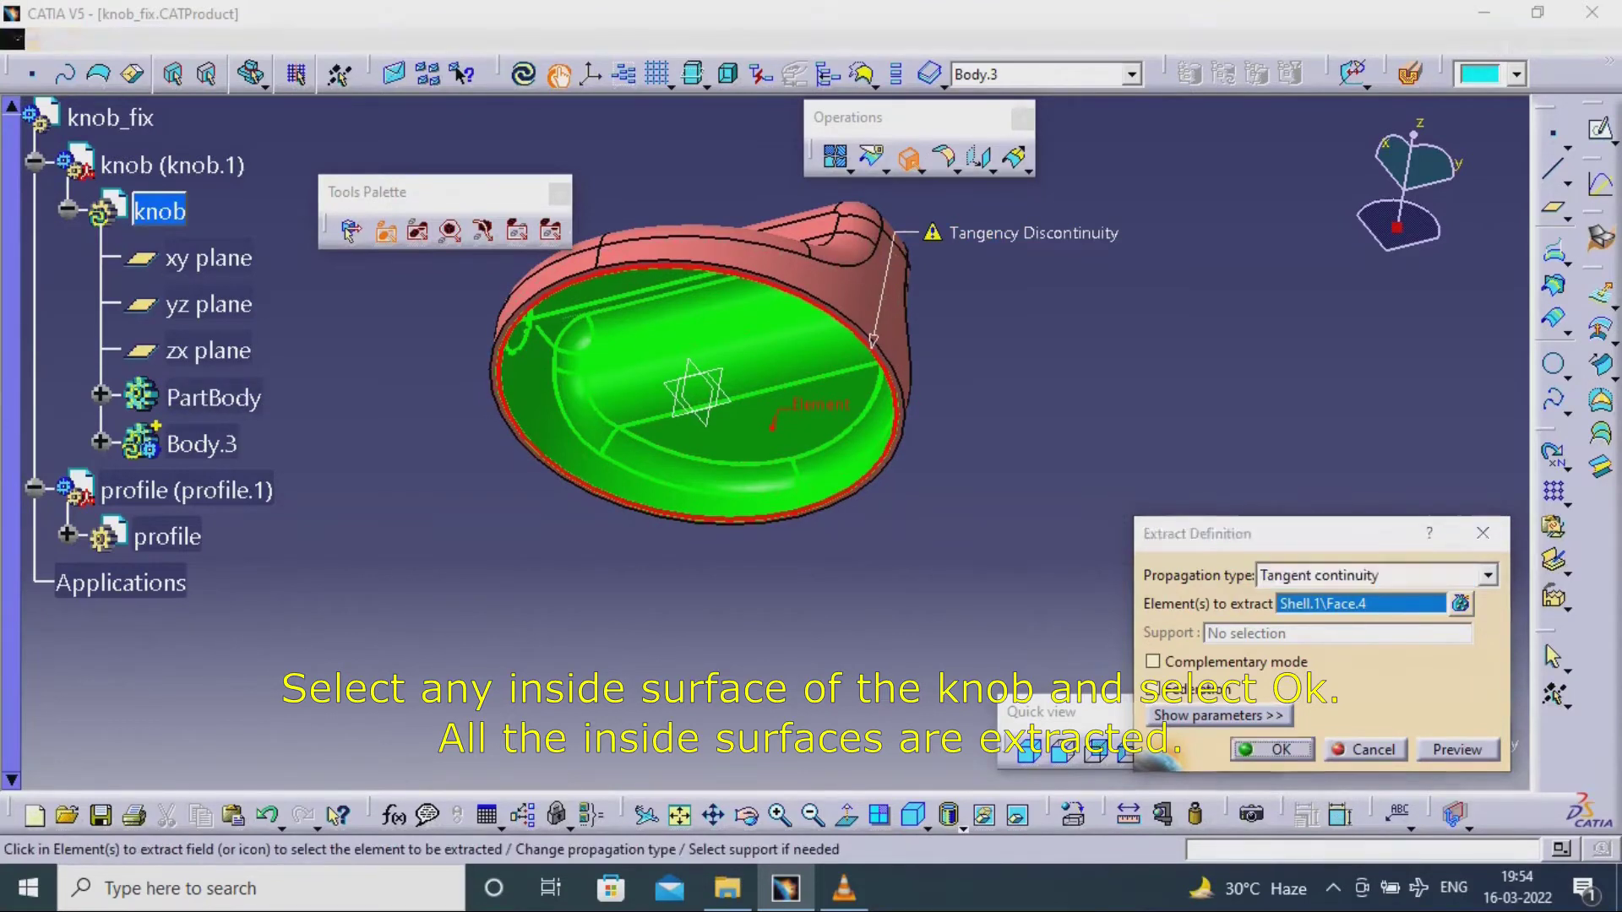
- Extract the flat rim face on the knob's underside with tangent continuity propagation
ctrl+middle_drag(786, 507, 1009, 460)
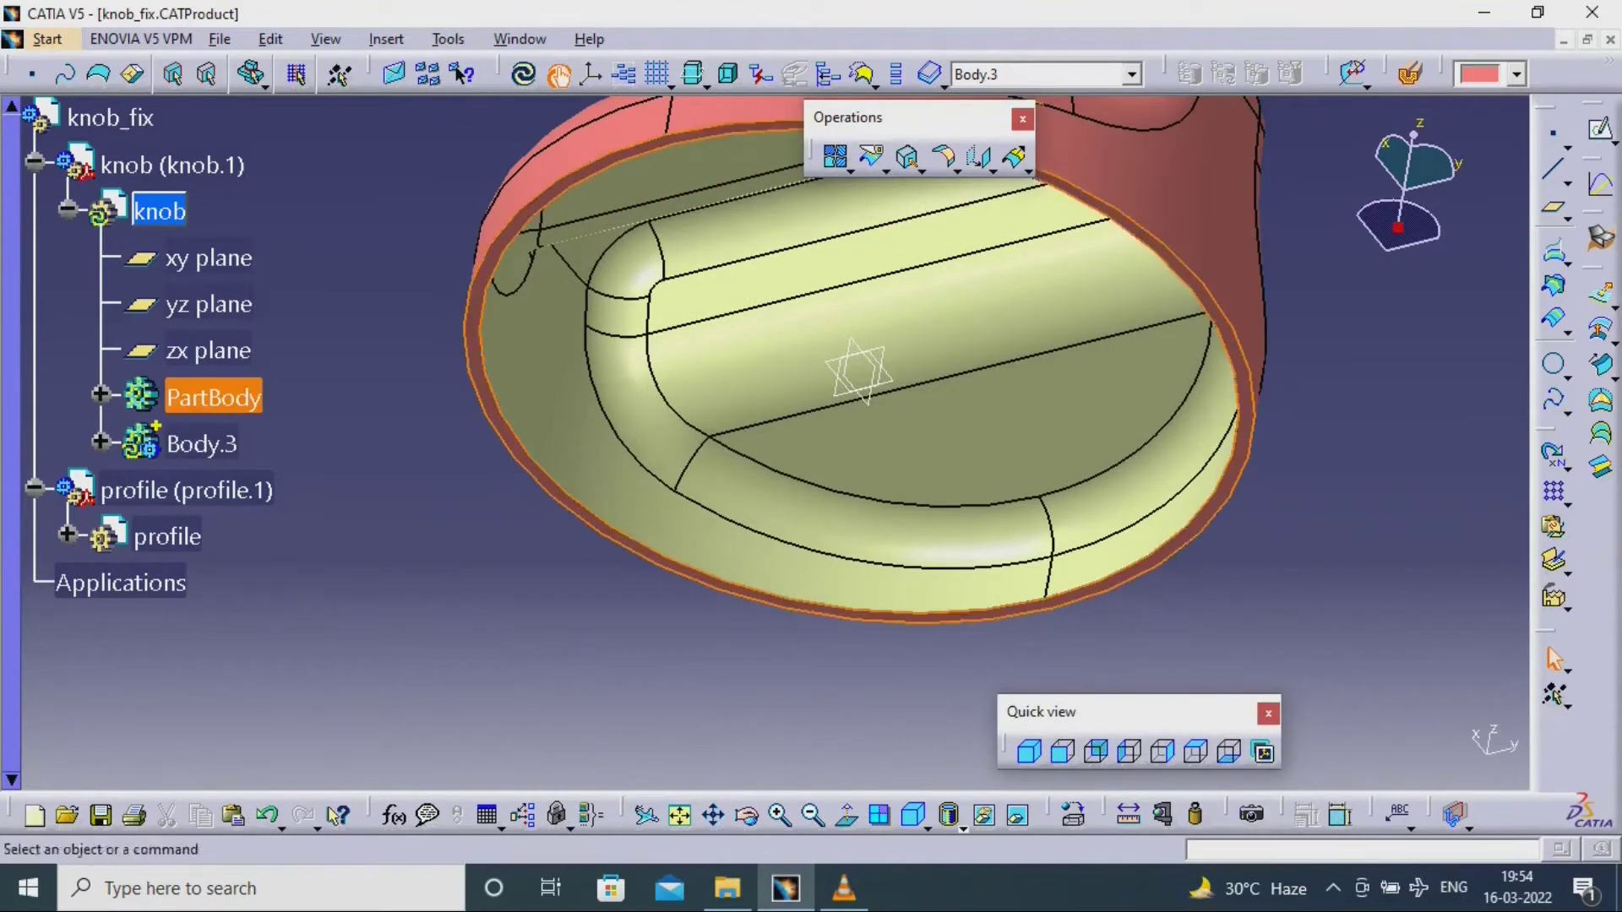
click(908, 158)
click(1247, 443)
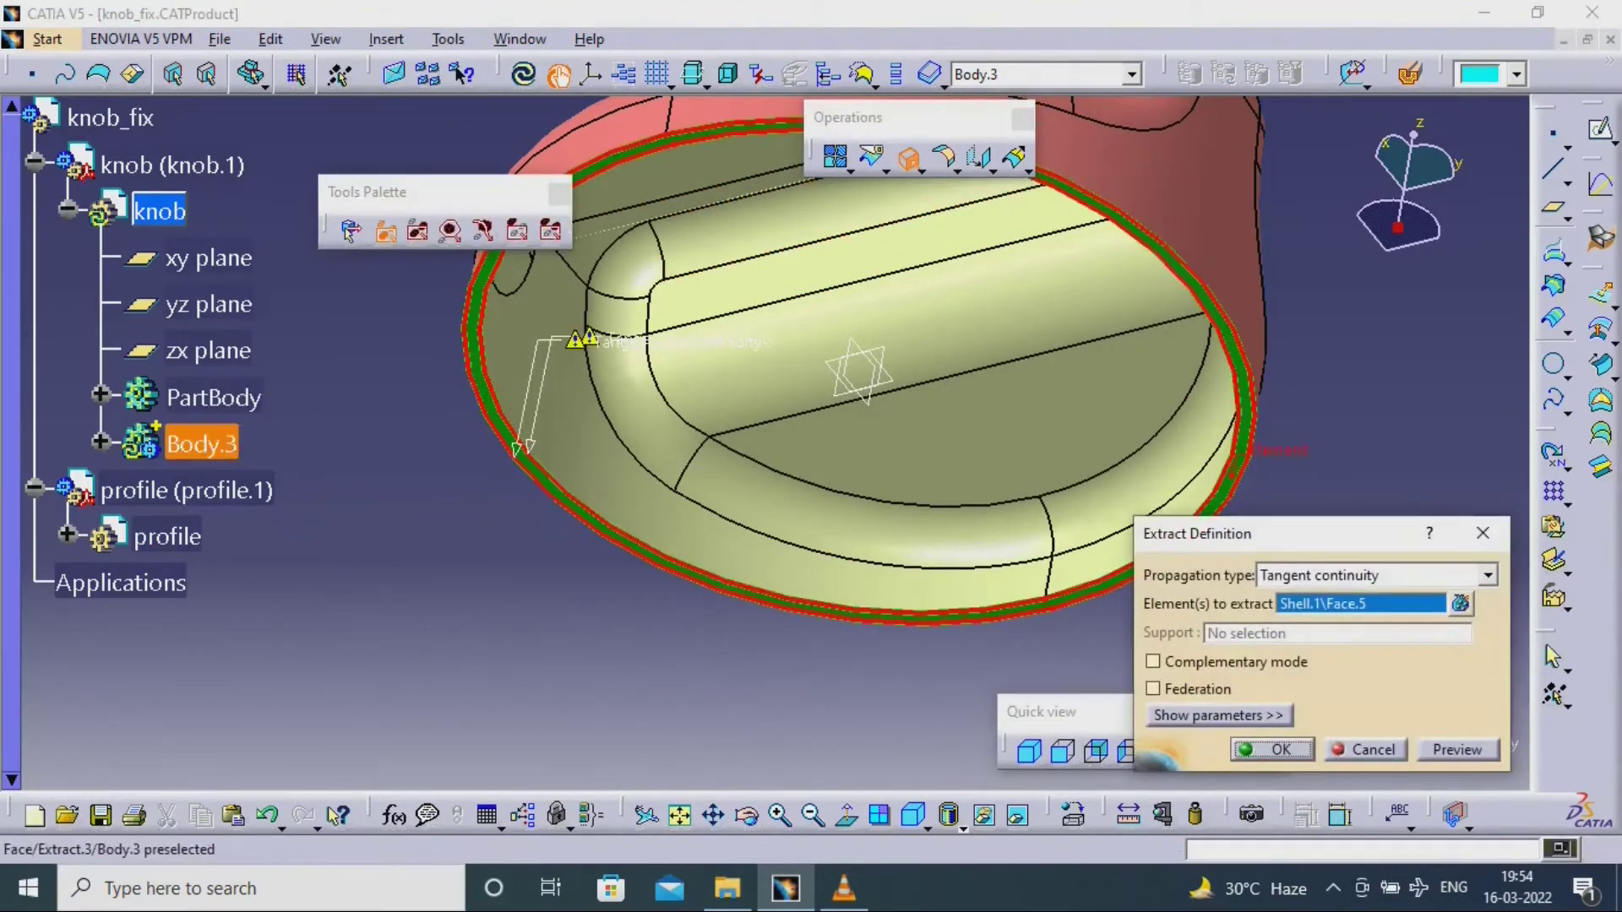
click(1272, 750)
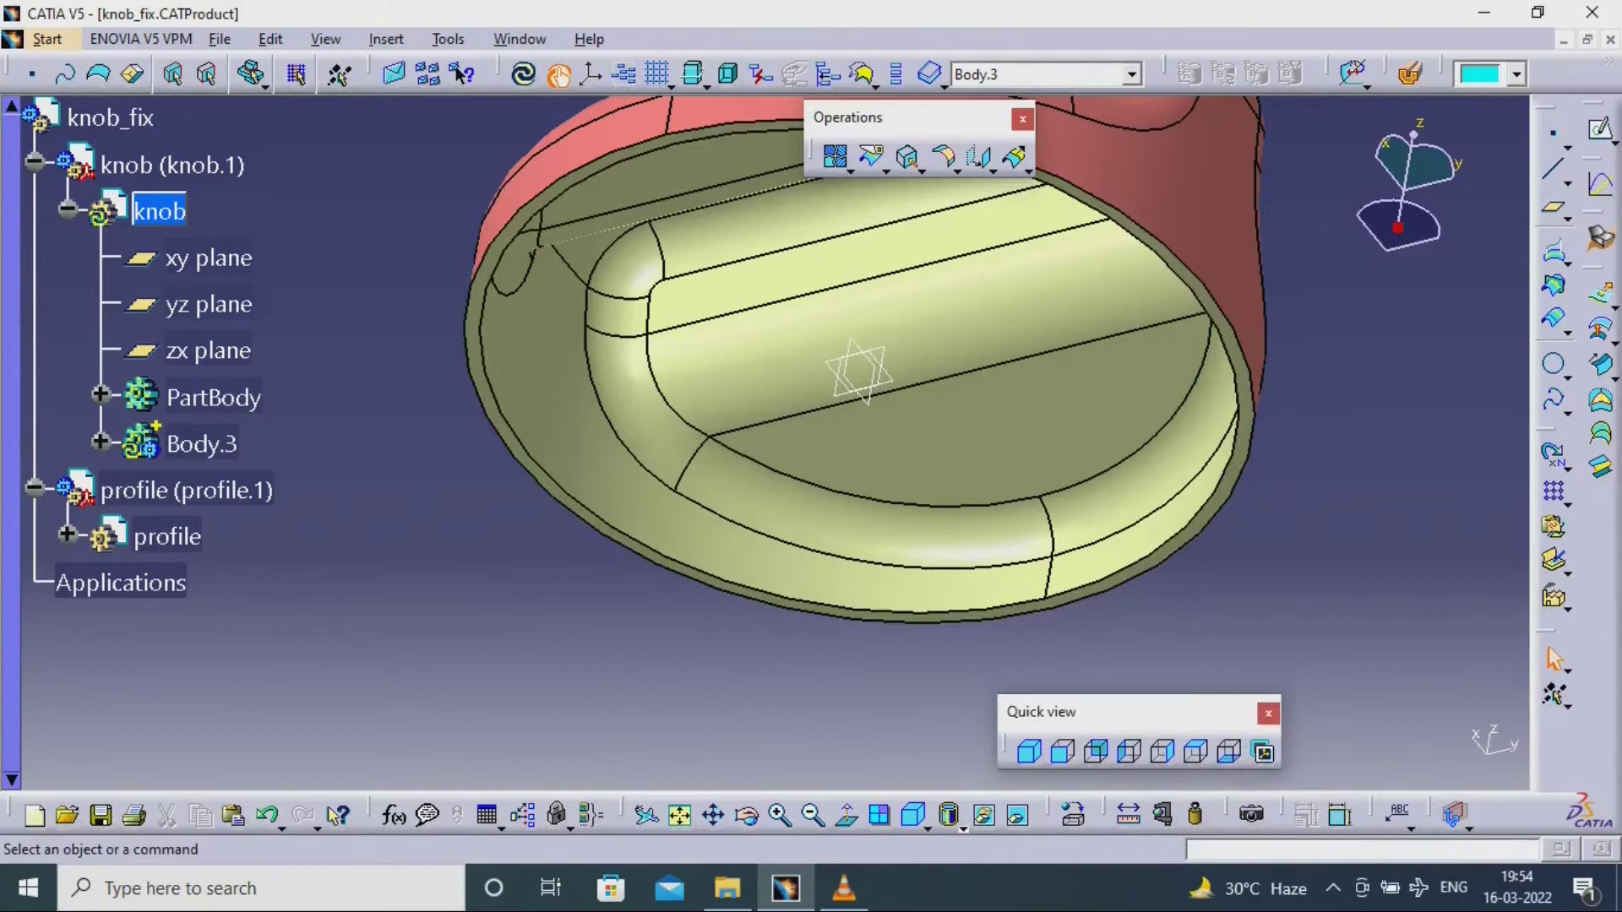
- Hide the knob's PartBody so that only the extracted surfaces are displayed
click(679, 815)
middle_drag(726, 397, 732, 601)
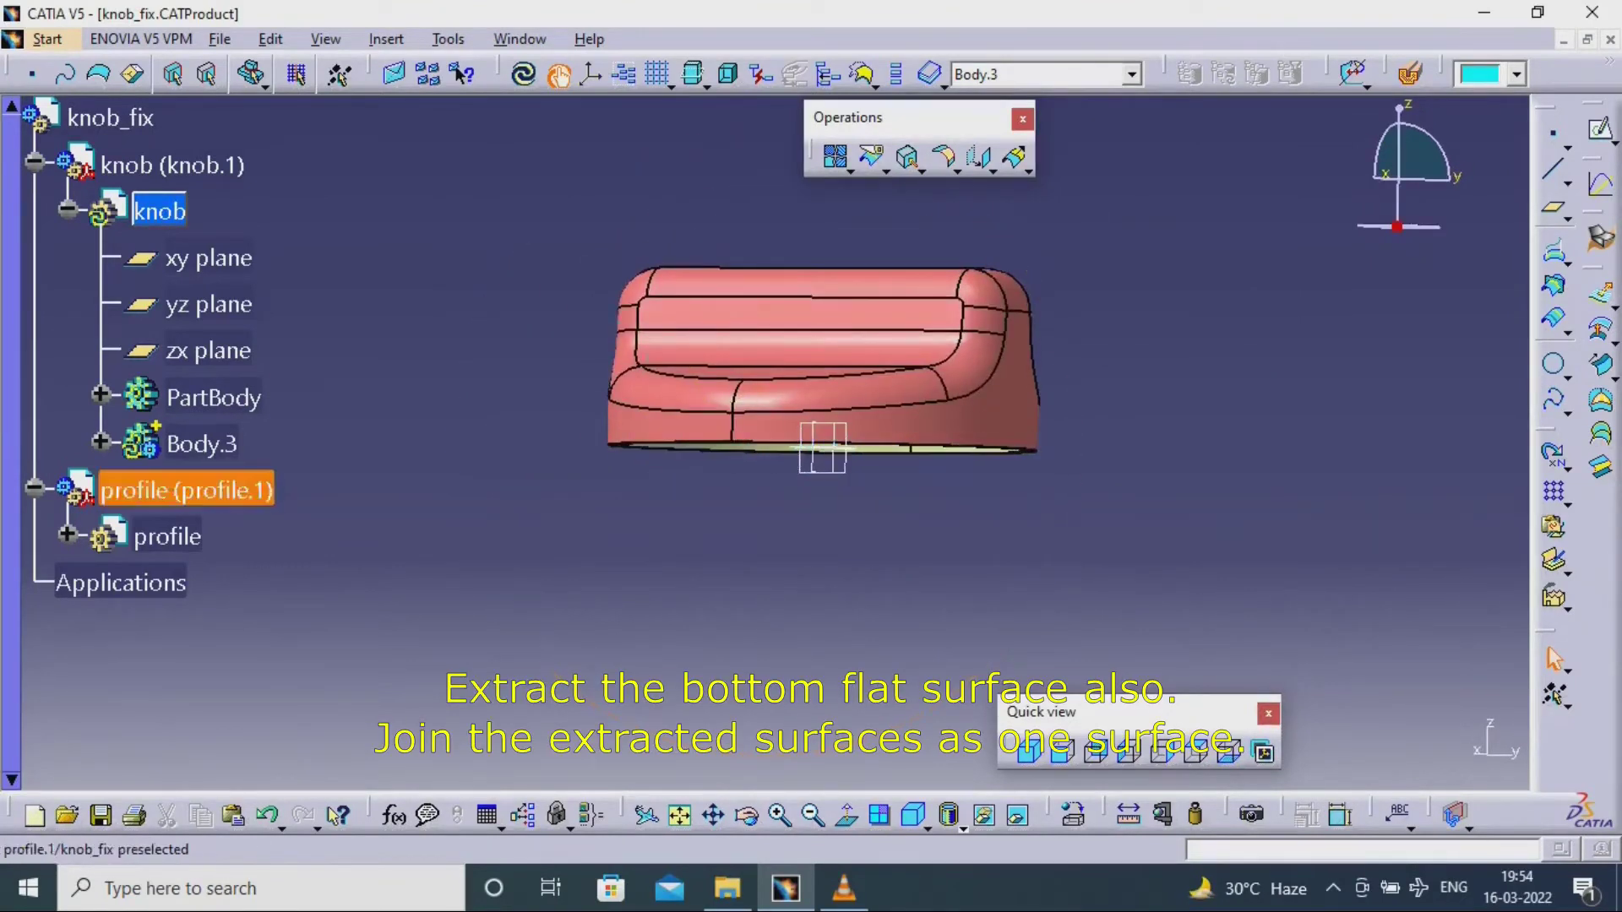
right_click(218, 397)
click(275, 451)
middle_drag(727, 283, 751, 432)
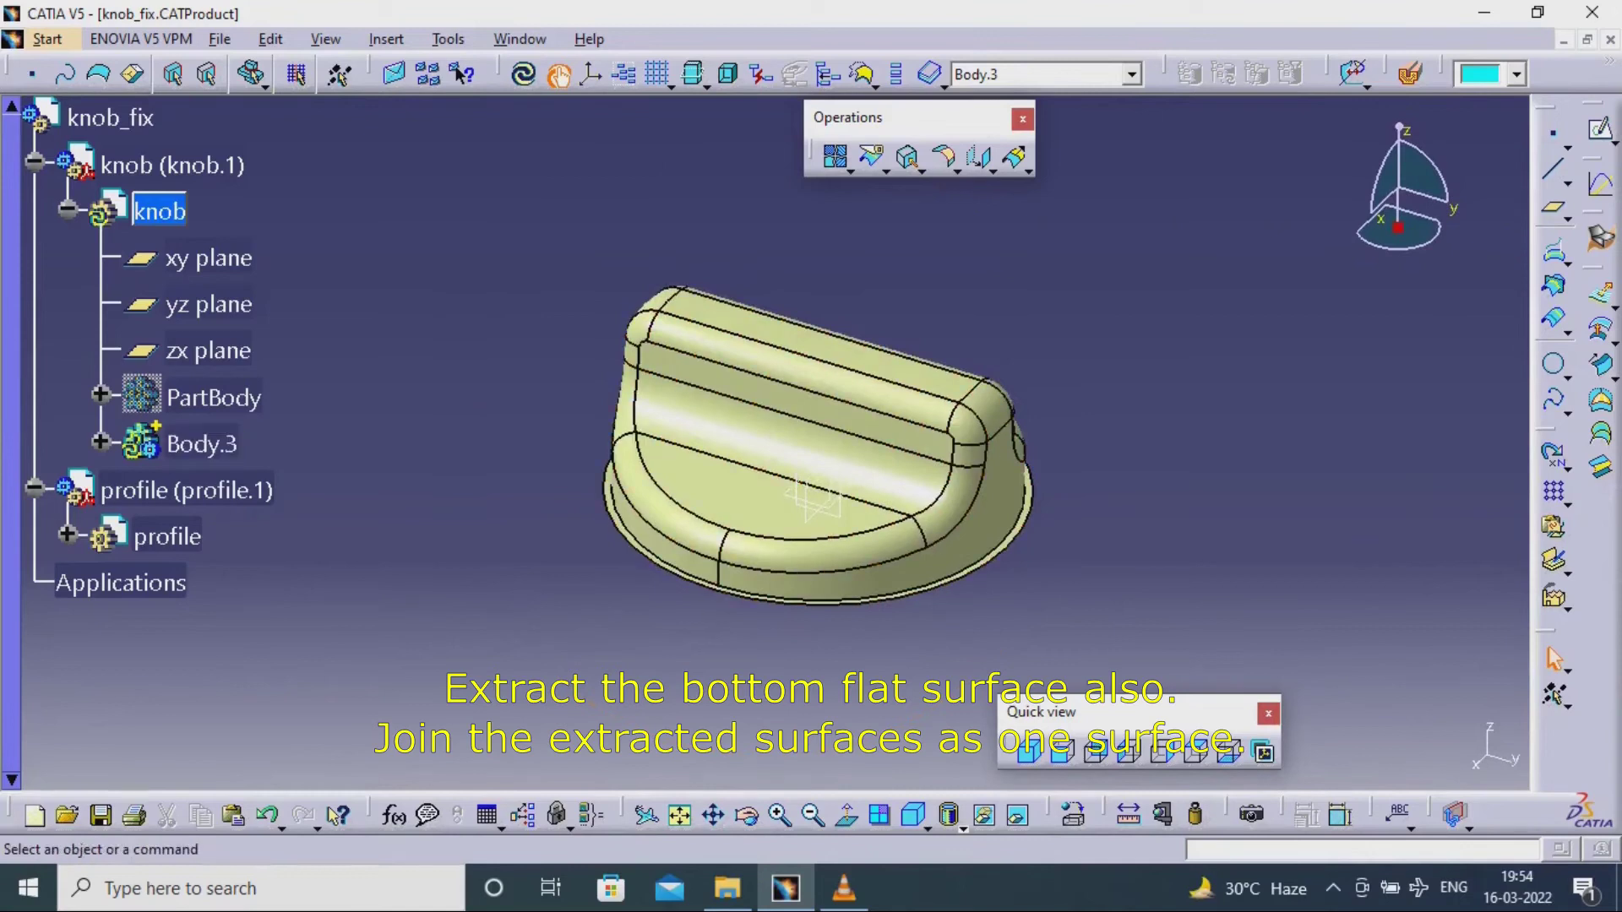
- Join the extracted inner surfaces and the extracted flat rim face of Body.3 into one surface
click(100, 442)
scroll(152, 381, down, 3)
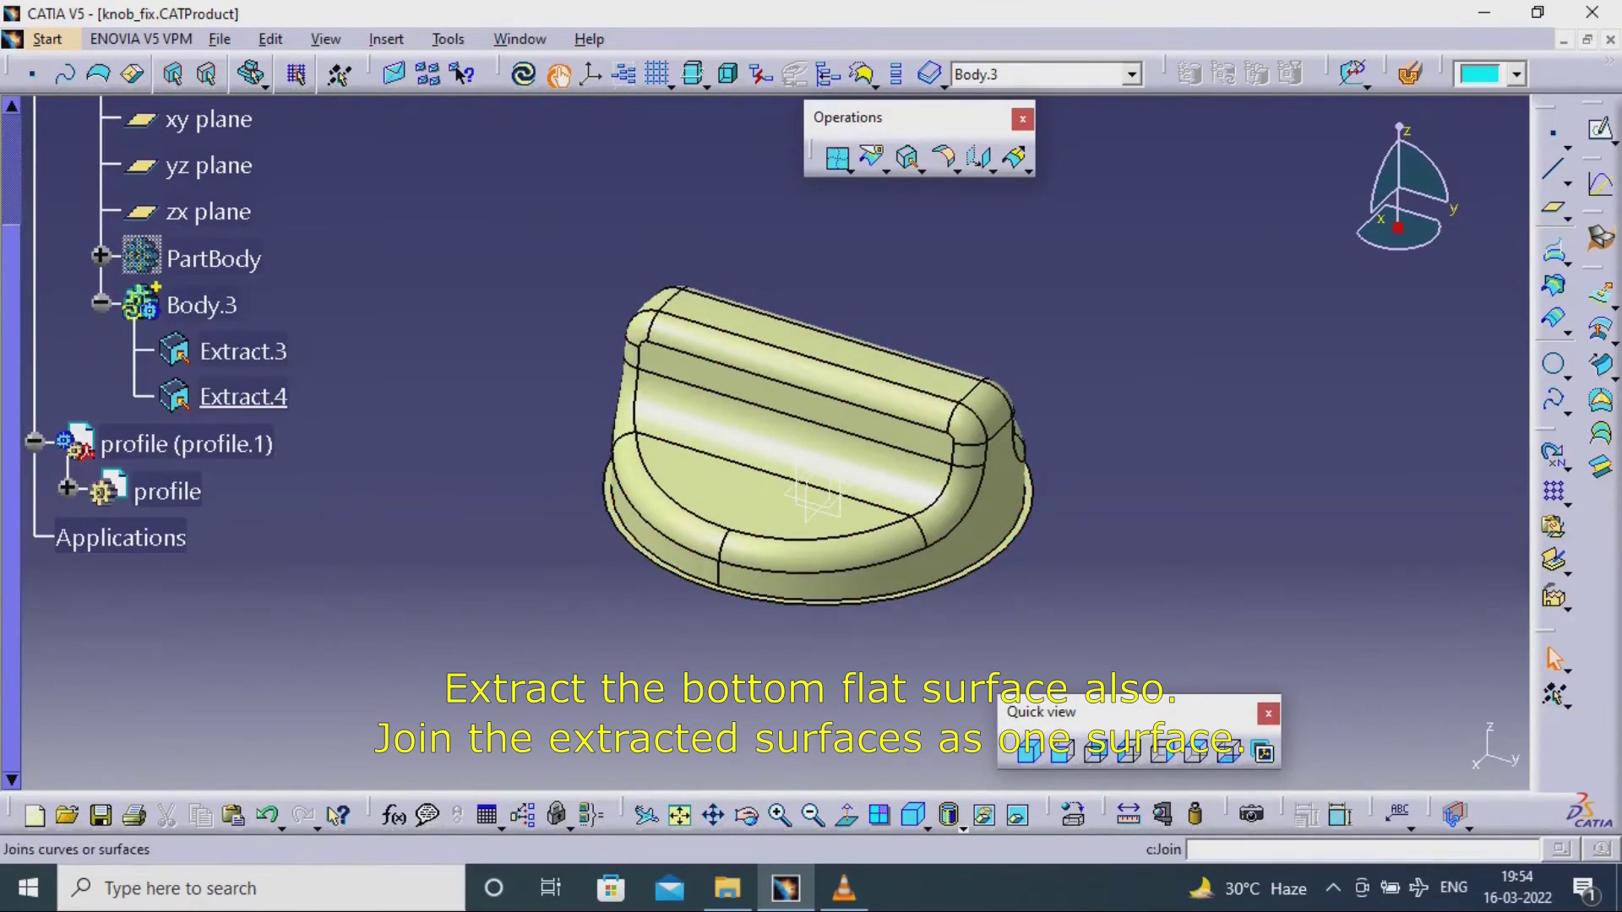
click(835, 157)
click(244, 351)
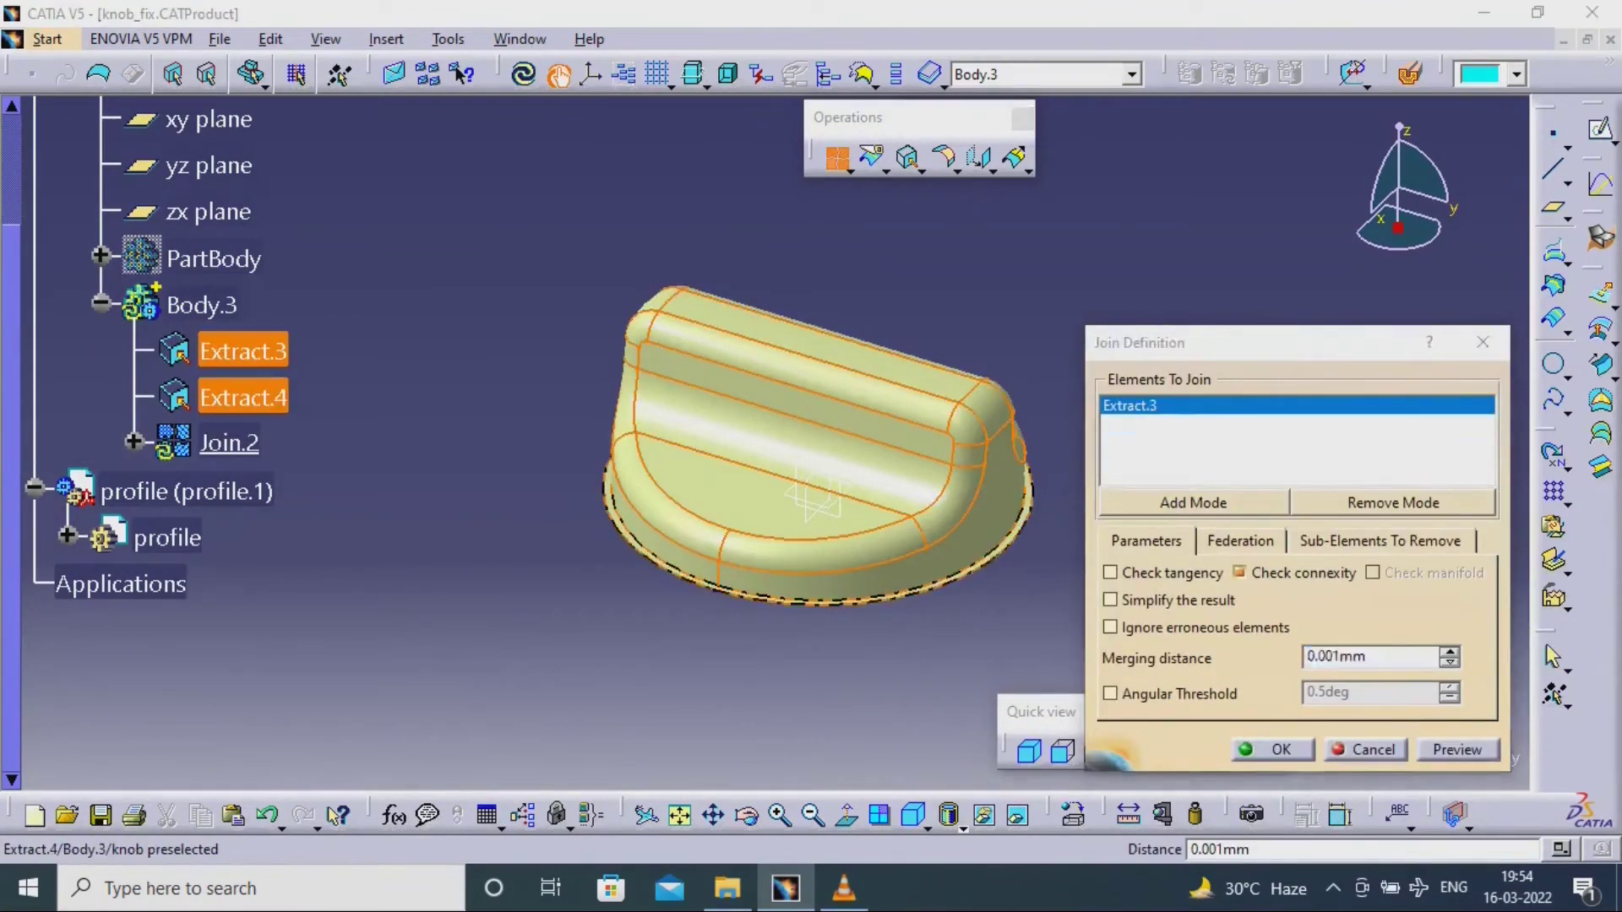
click(243, 397)
click(1265, 751)
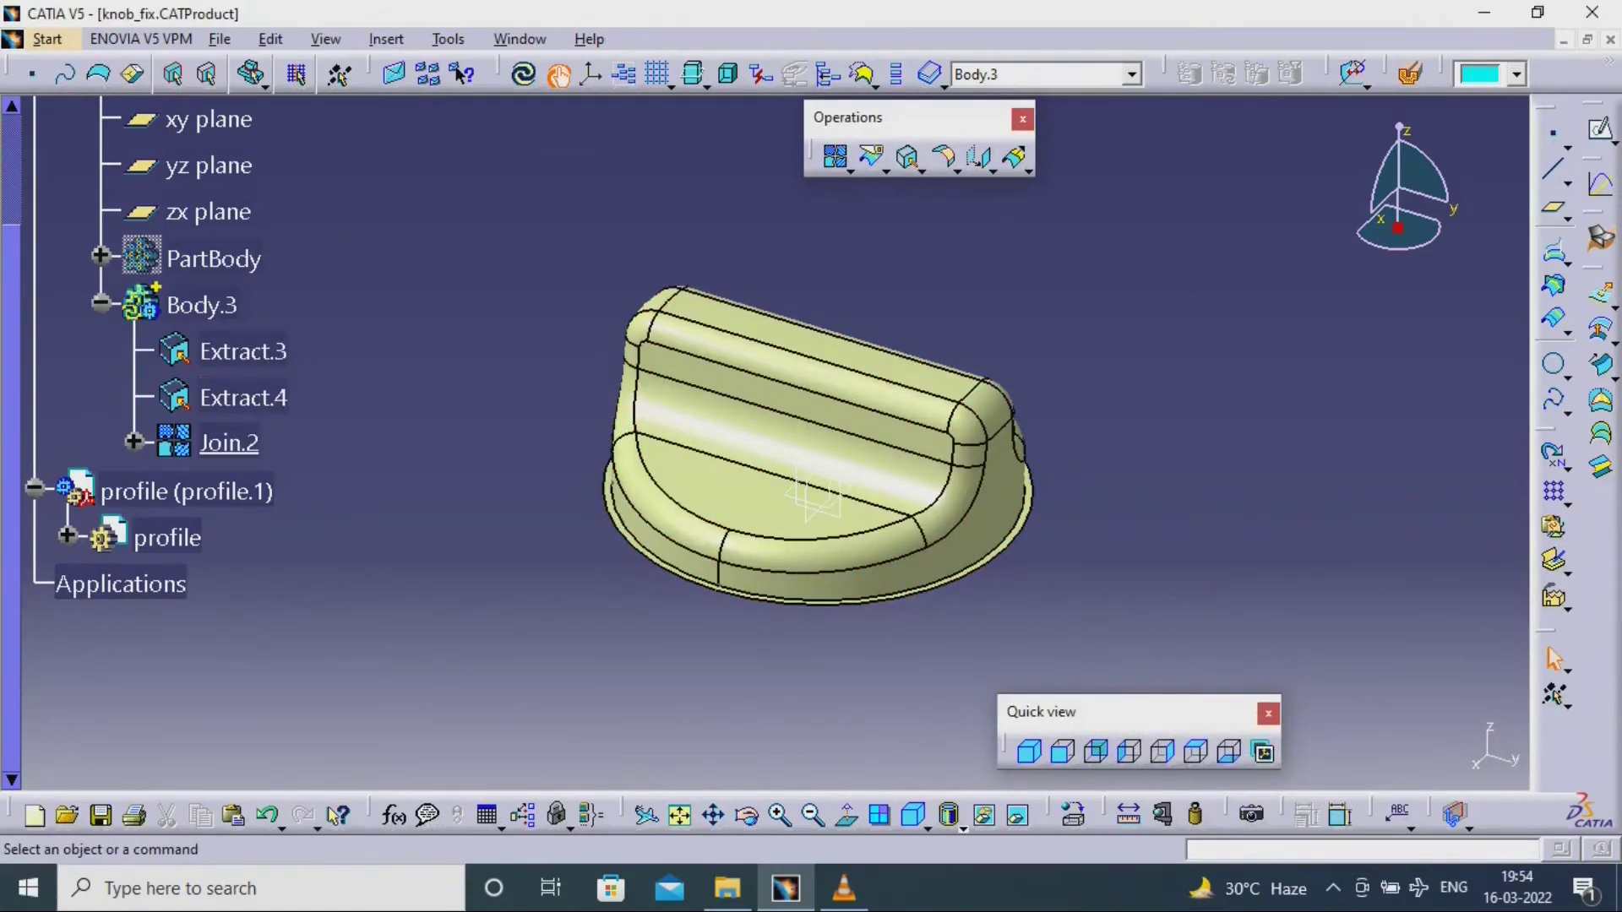
- Activate the profile part for editing with its PartBody as the work object
scroll(169, 254, up, 1)
right_click(159, 141)
click(440, 431)
click(101, 373)
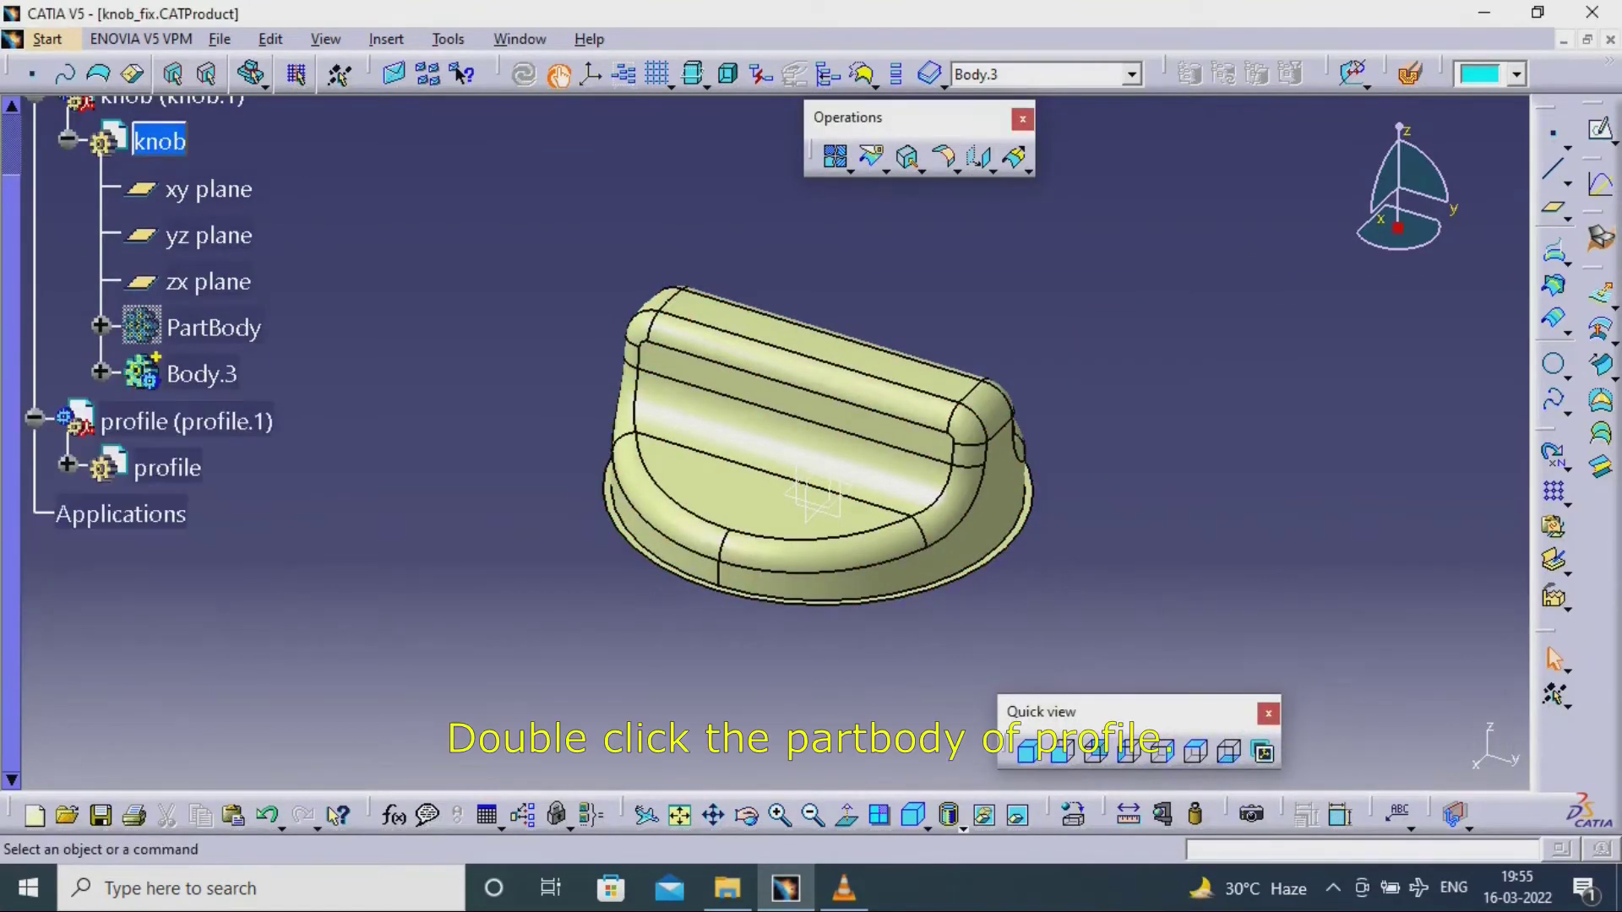
scroll(169, 380, up, 2)
click(195, 468)
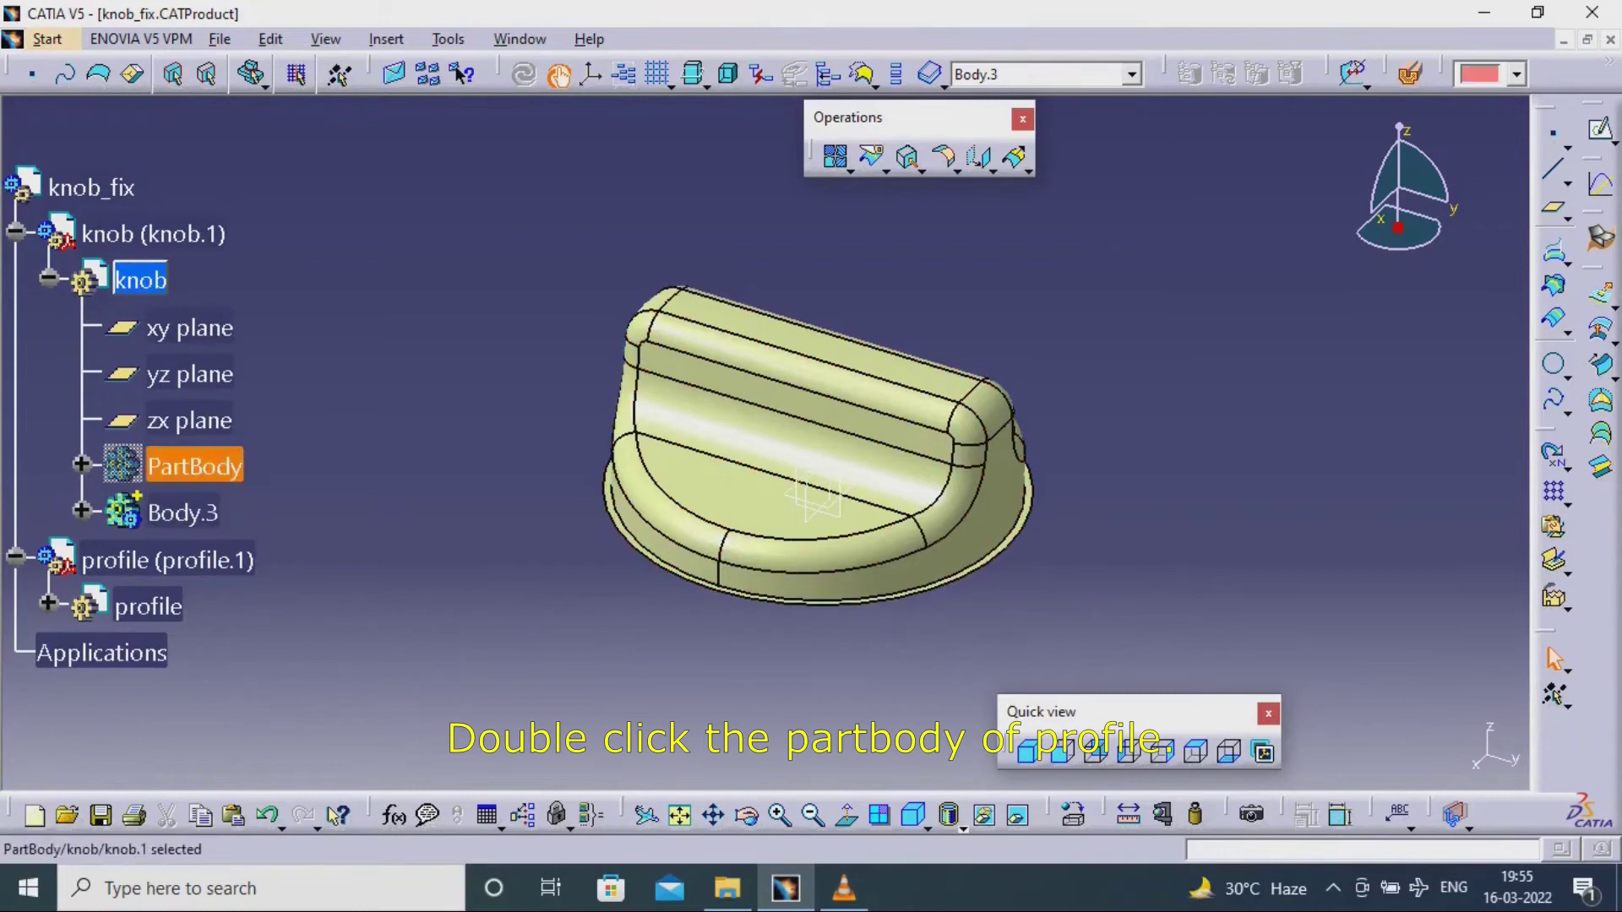
click(321, 440)
click(49, 279)
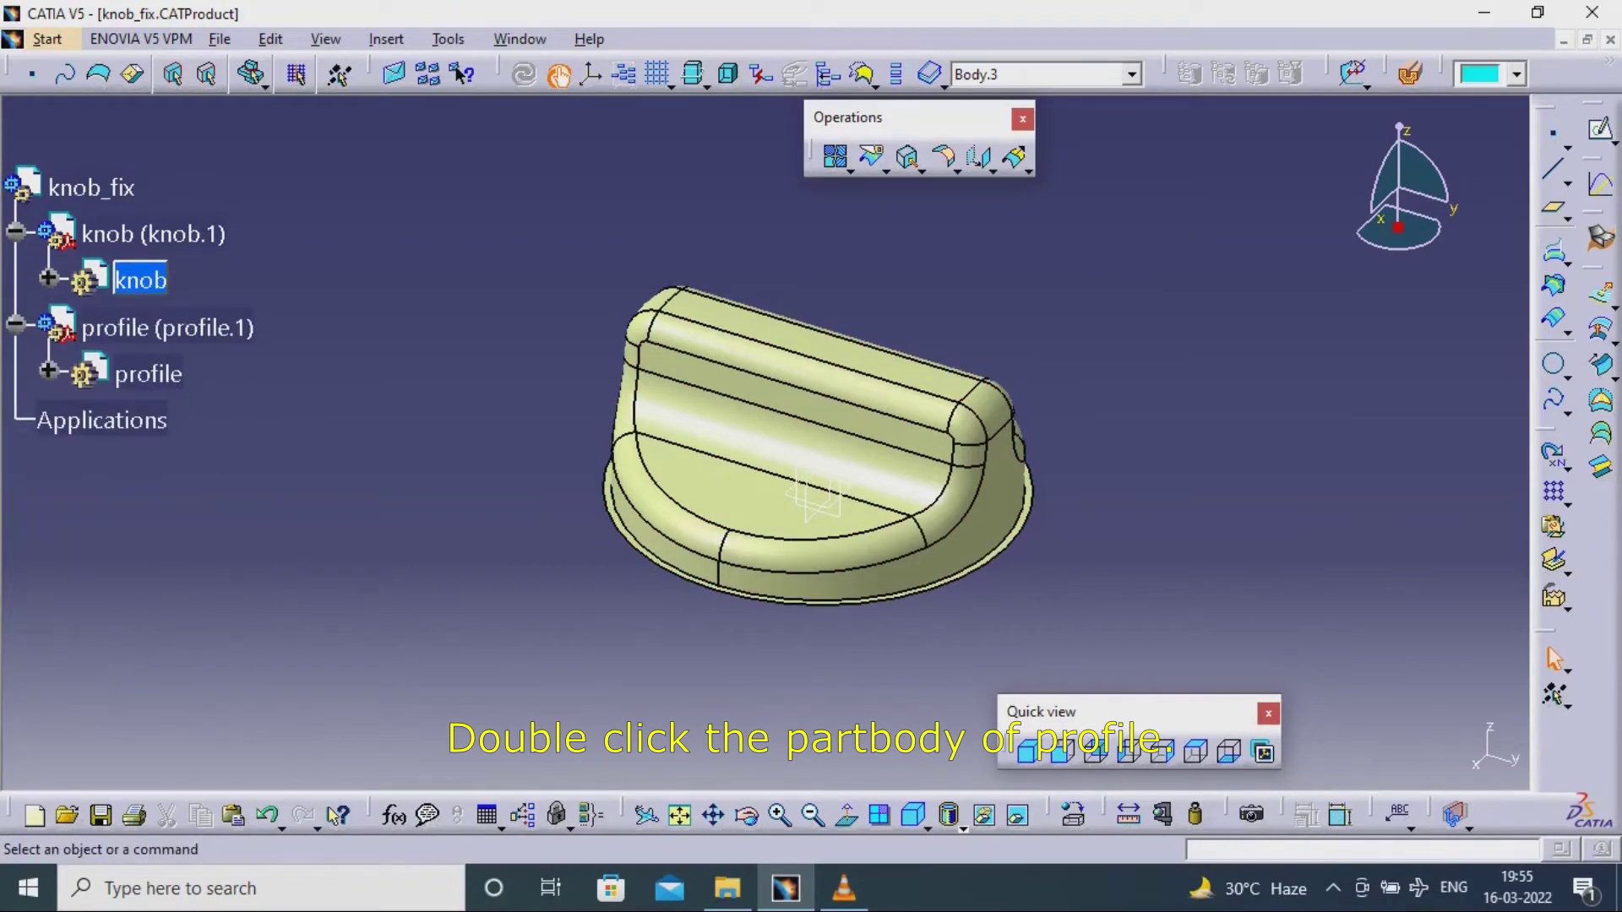
click(49, 372)
scroll(136, 406, down, 1)
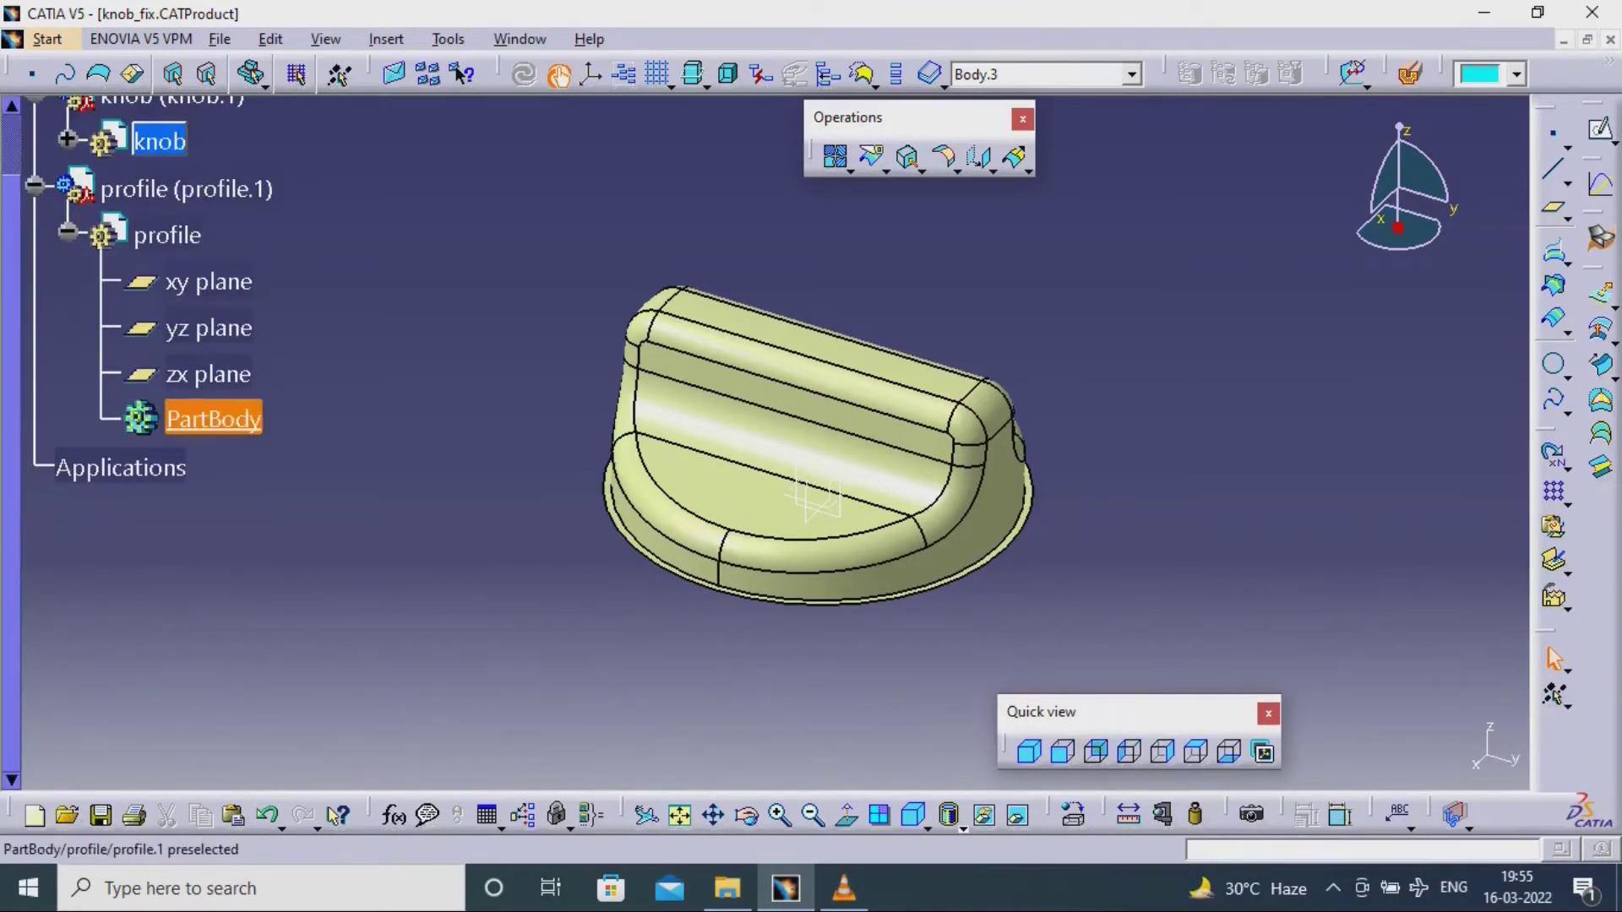
double_click(214, 420)
double_click(136, 237)
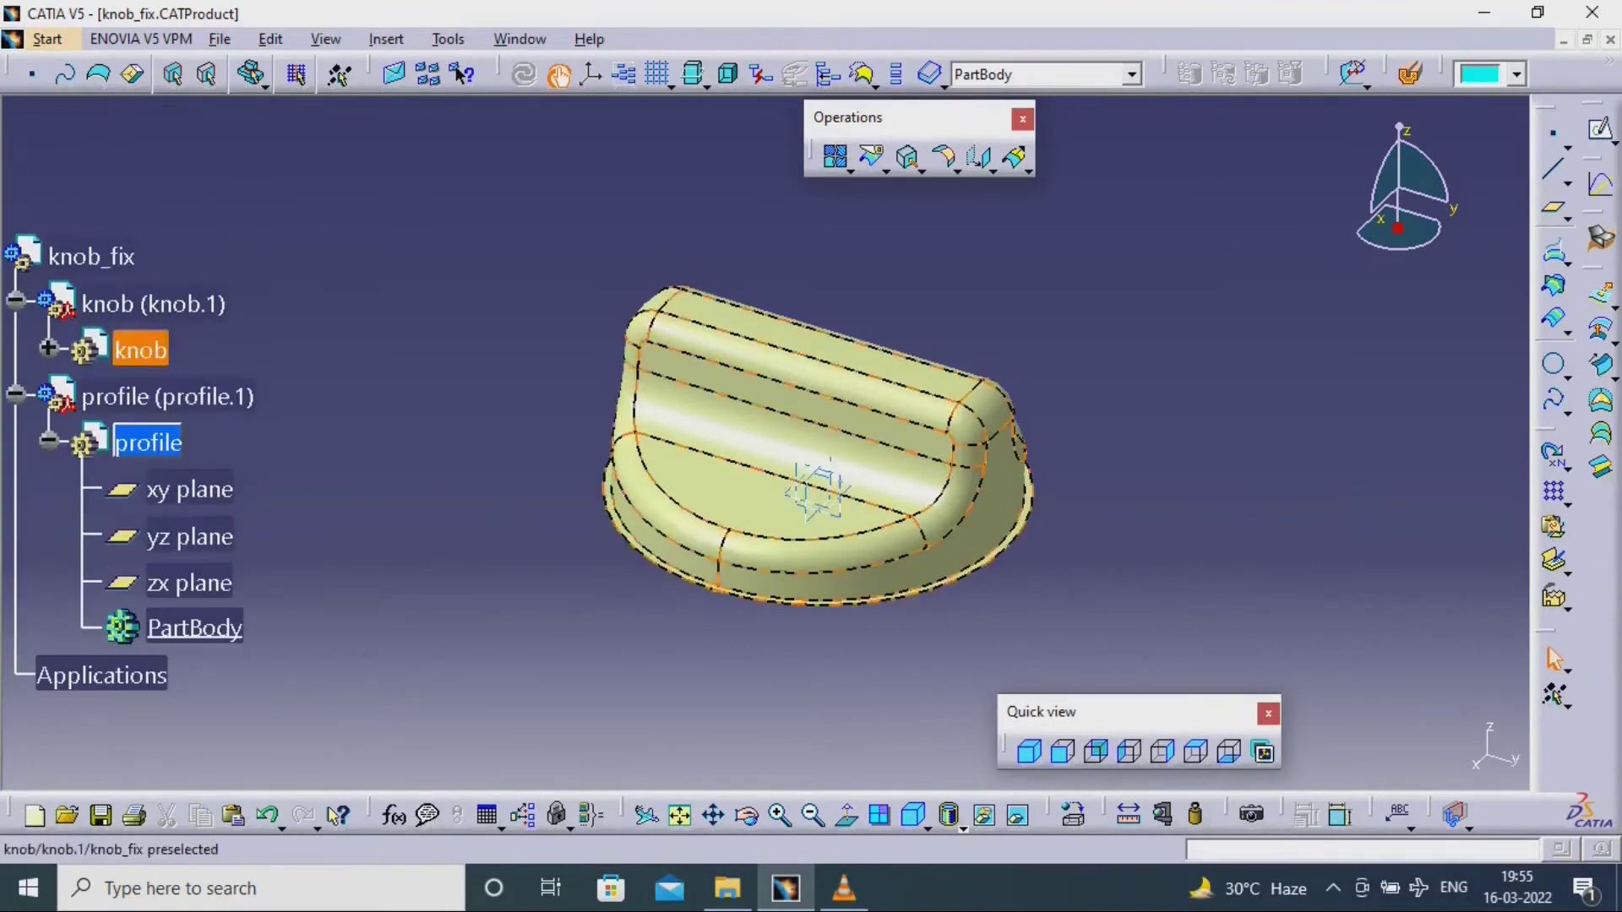
- Copy the joined surface Join.2 from the knob's Body.3
click(49, 348)
scroll(201, 541, down, 2)
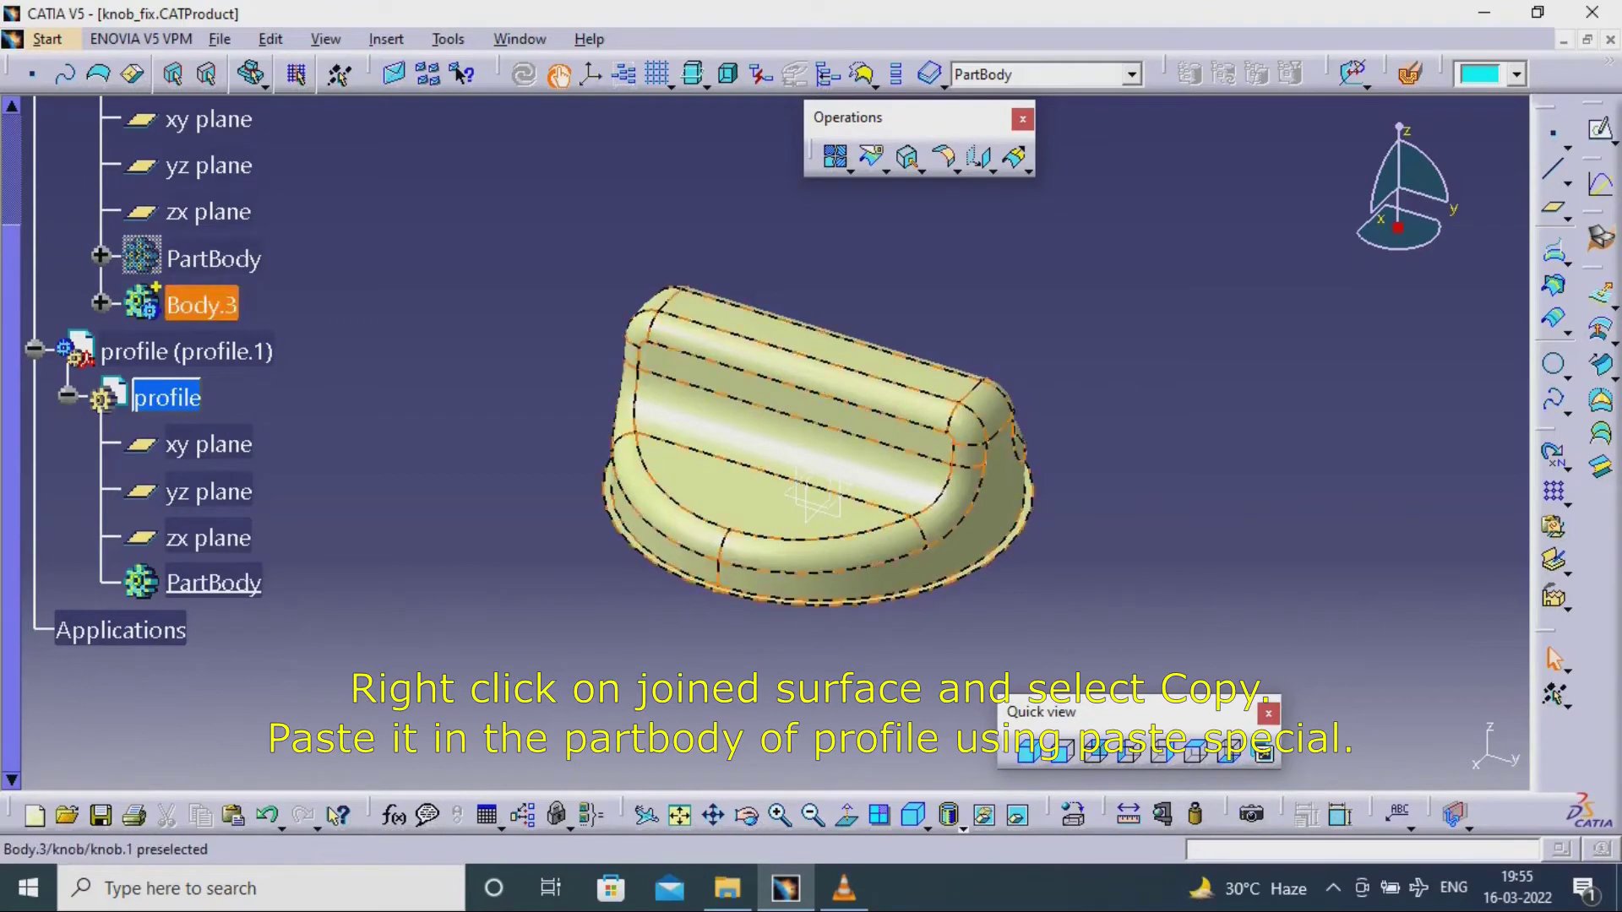
click(101, 302)
click(228, 442)
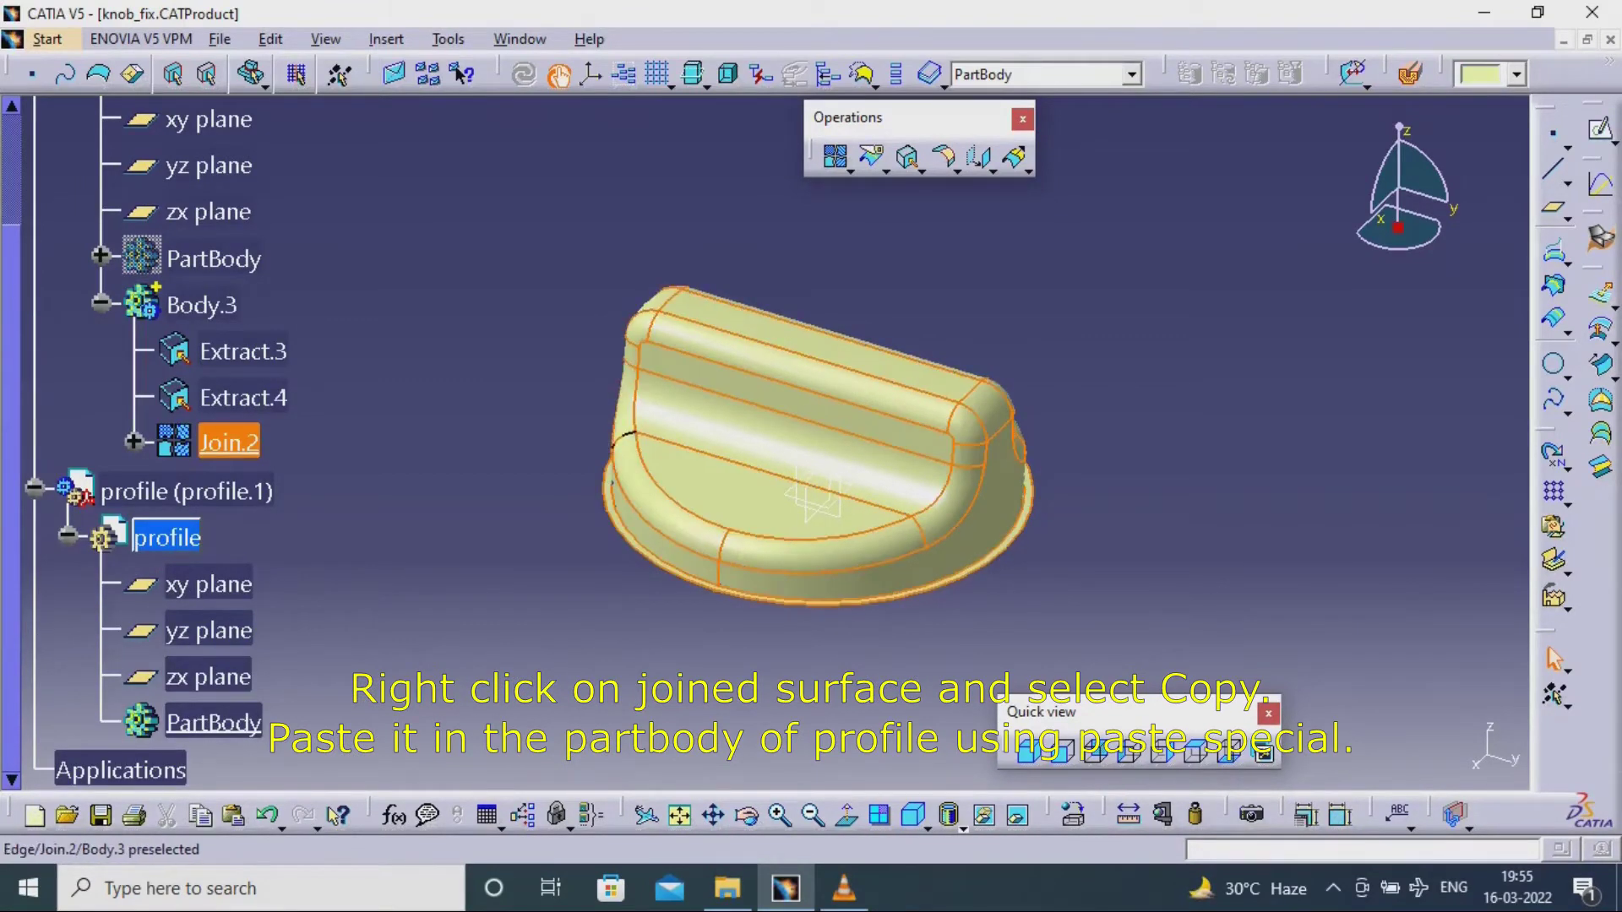
click(271, 39)
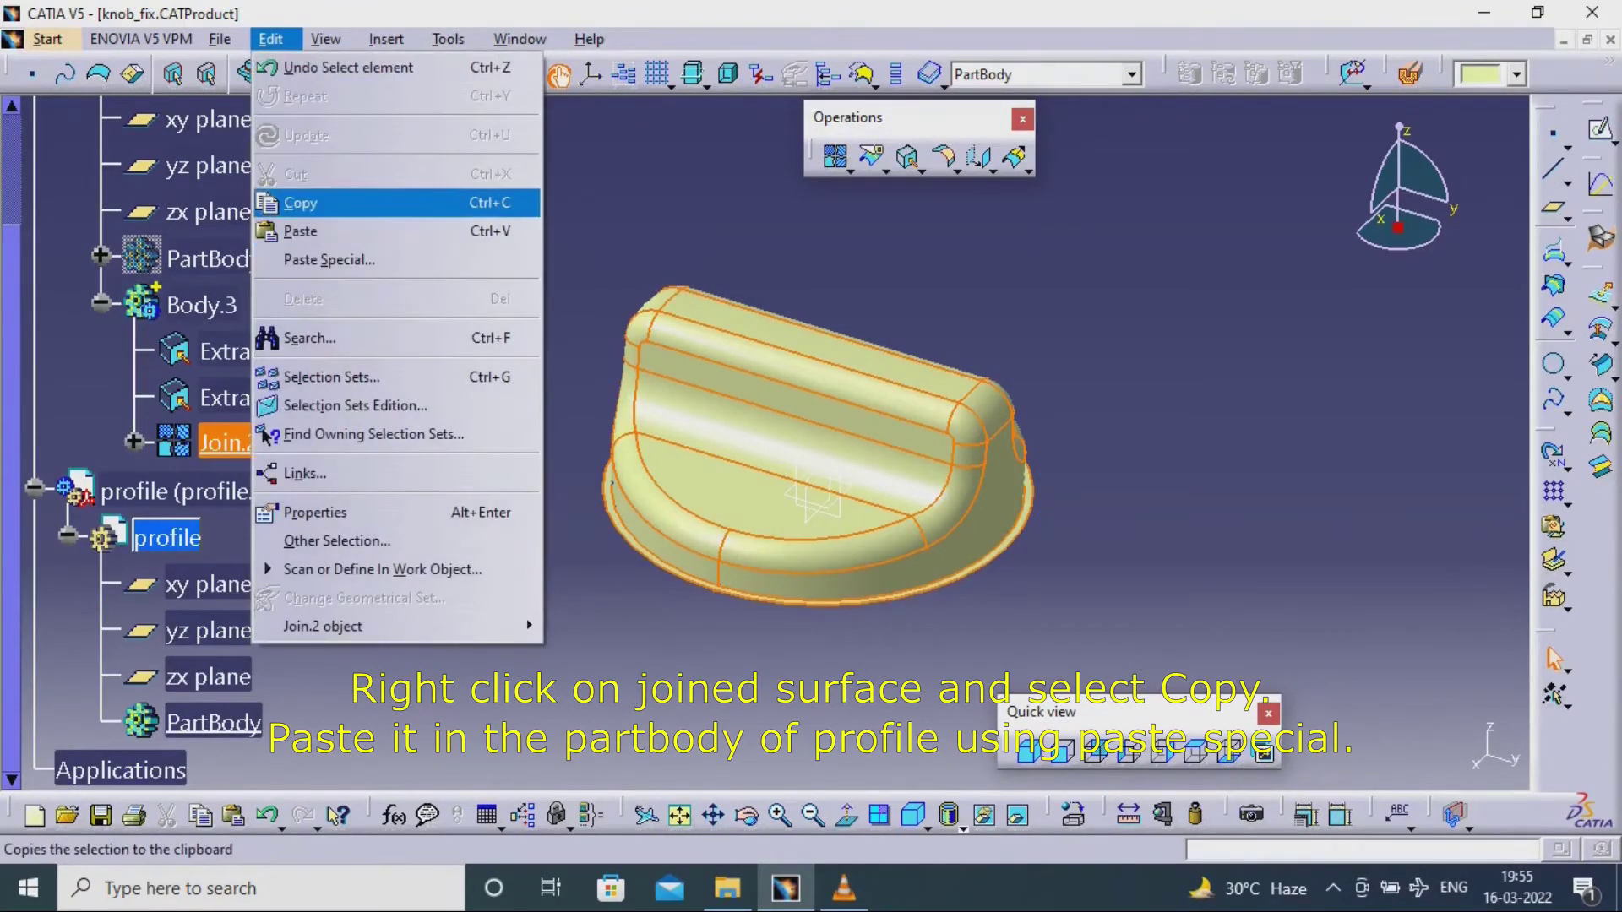
click(301, 203)
click(398, 355)
- Paste the joined surface into the profile's PartBody with Paste Special, using the As Result format
scroll(212, 422, down, 3)
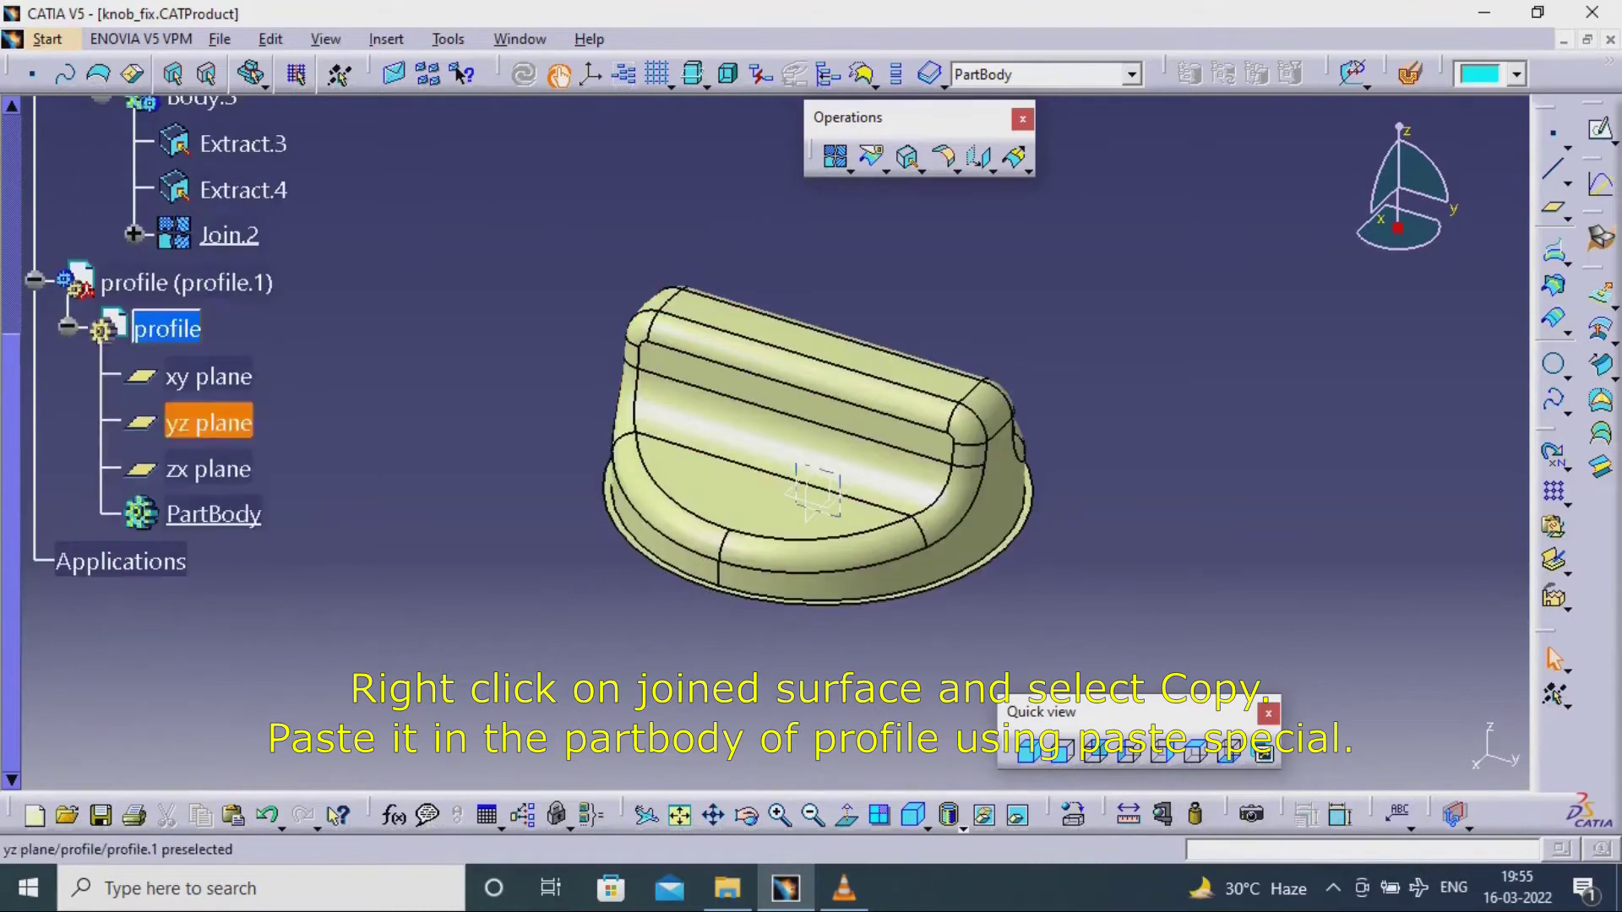
click(213, 515)
right_click(240, 510)
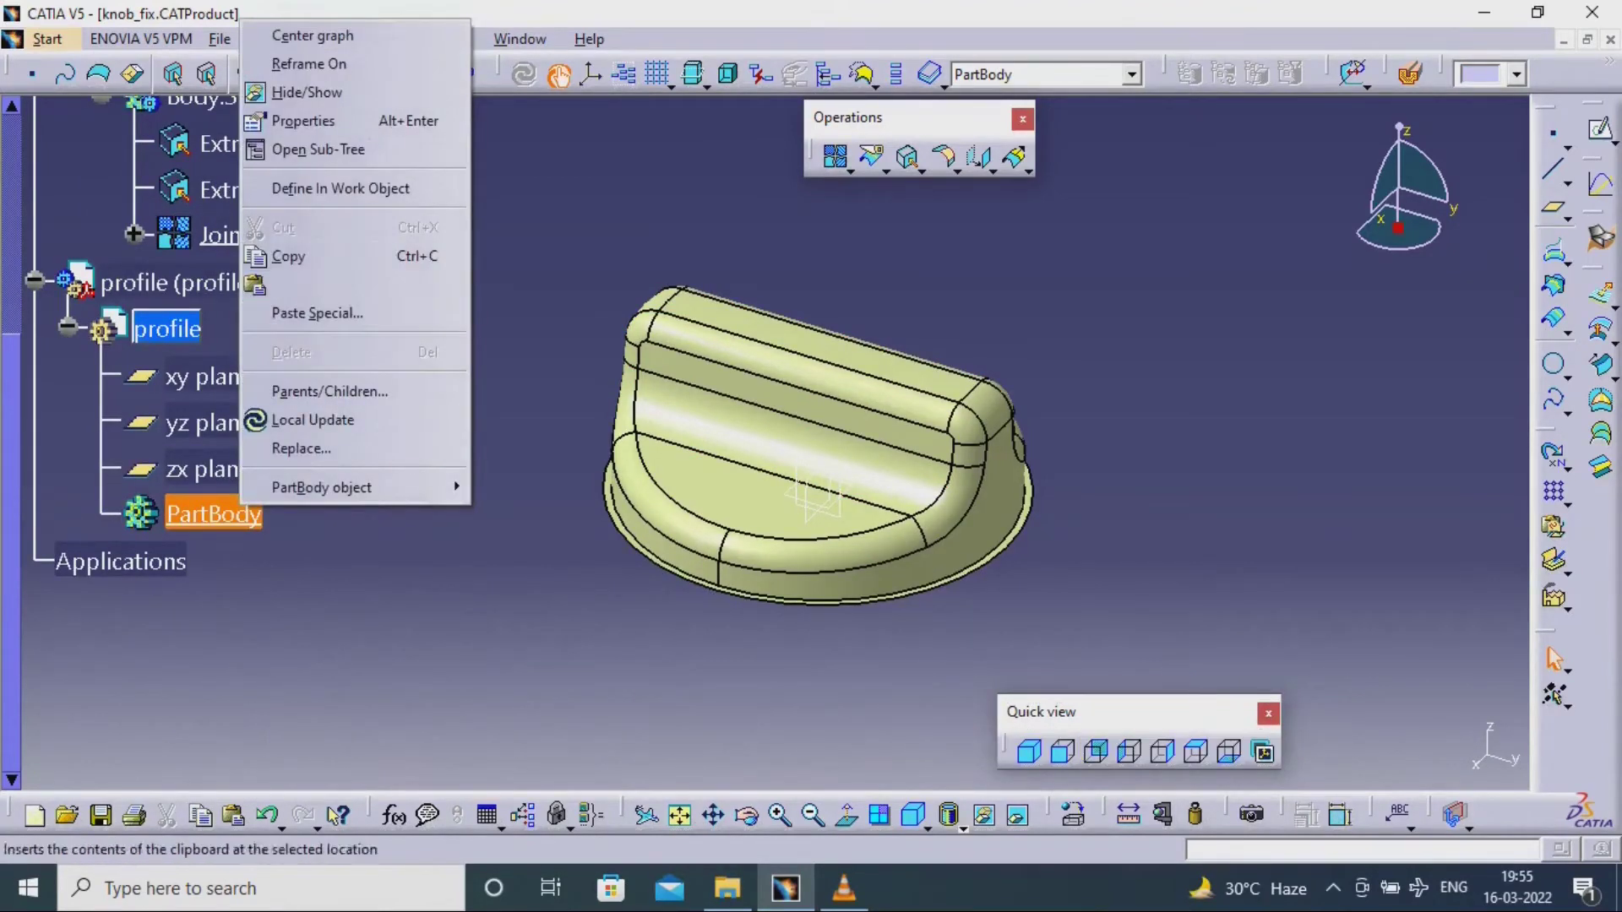
click(317, 314)
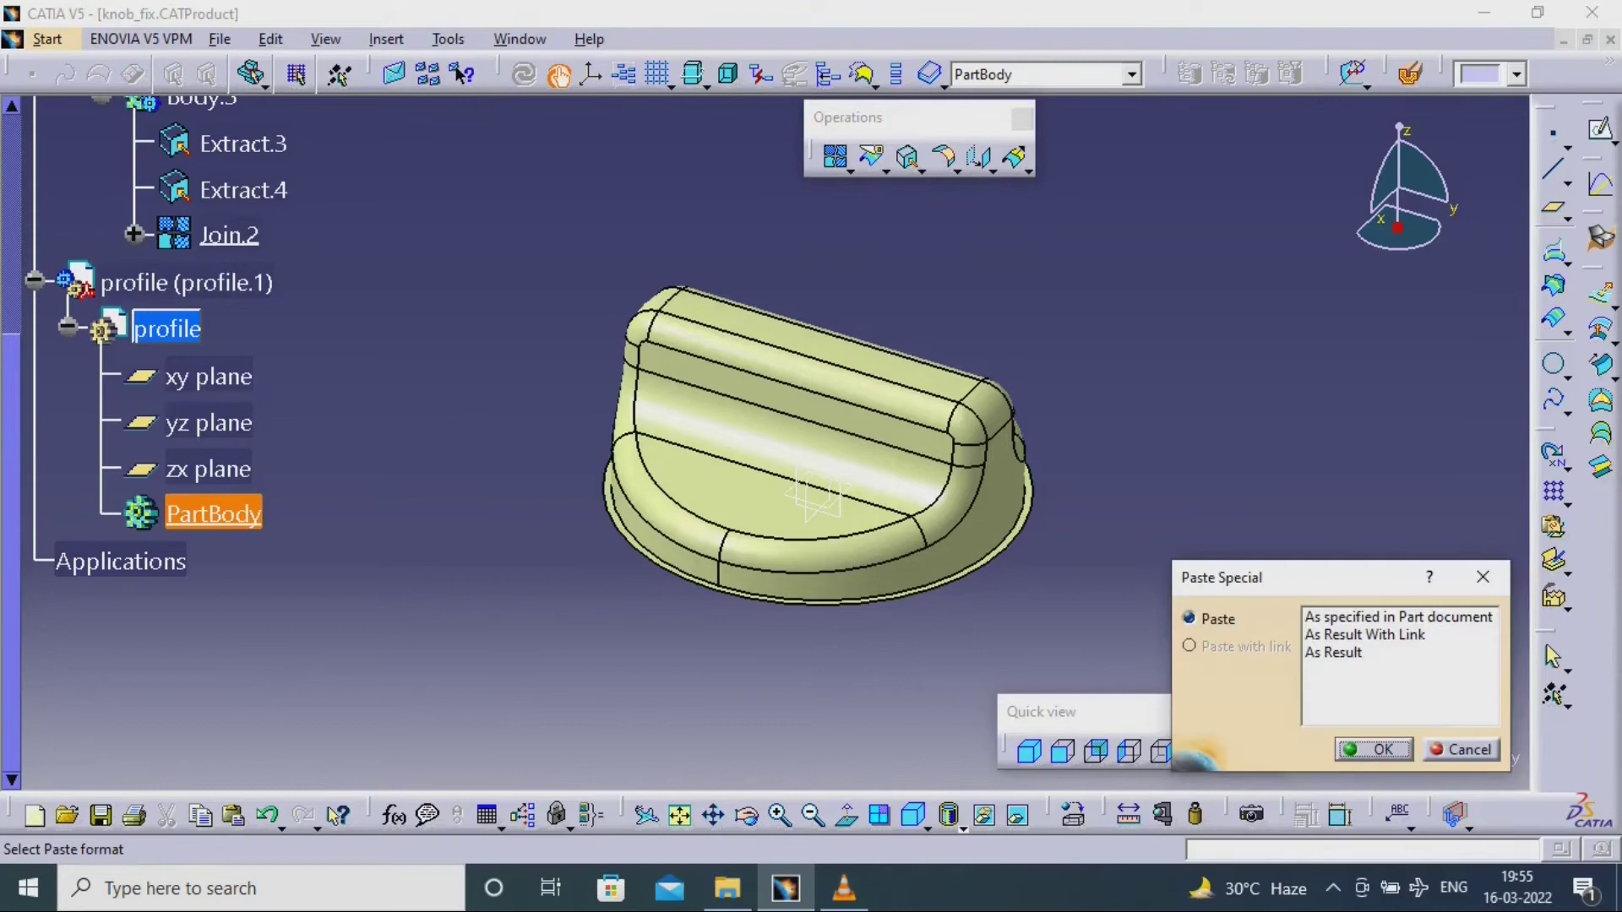
click(1335, 653)
key(Return)
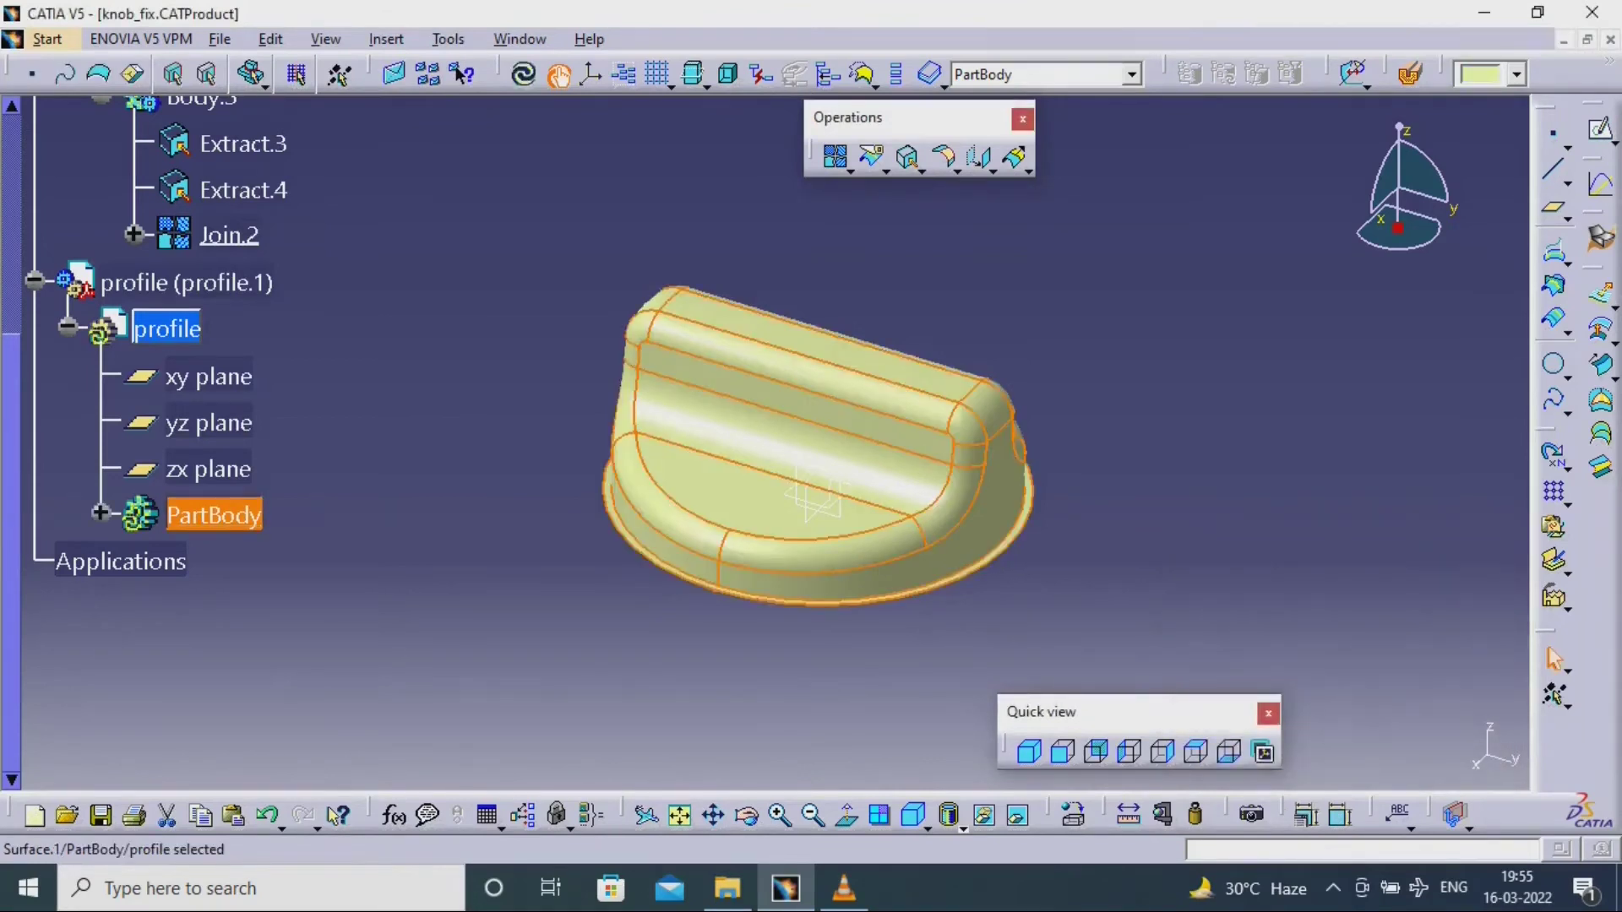
click(102, 513)
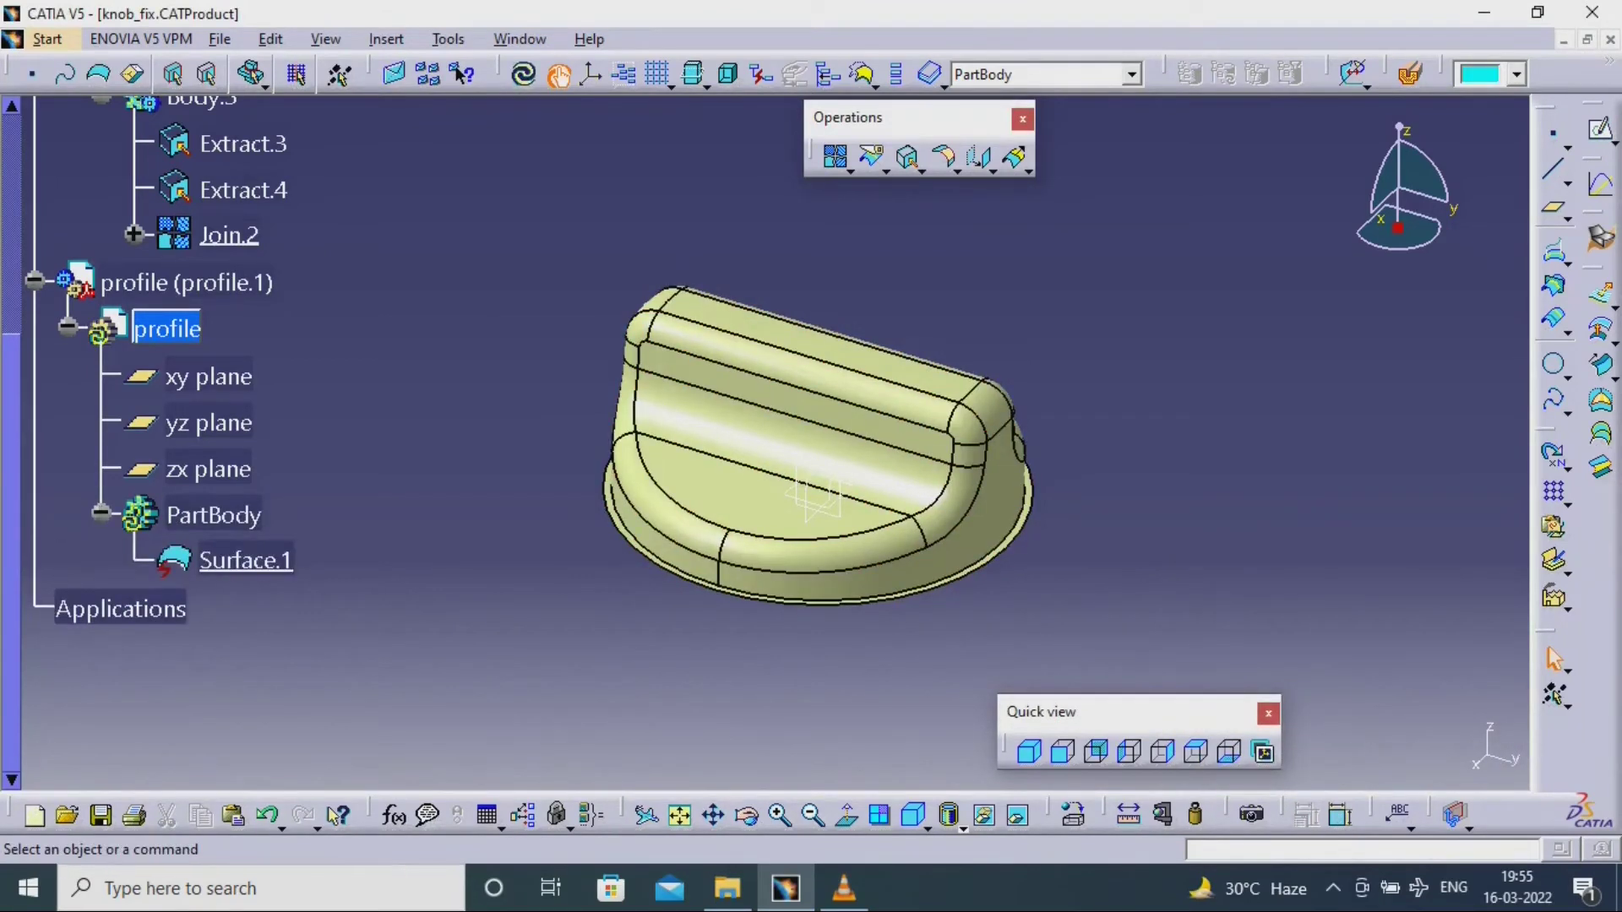
- Hide the knob's Body.3 with the extracted surfaces and show the knob's PartBody again
scroll(245, 541, up, 3)
right_click(211, 306)
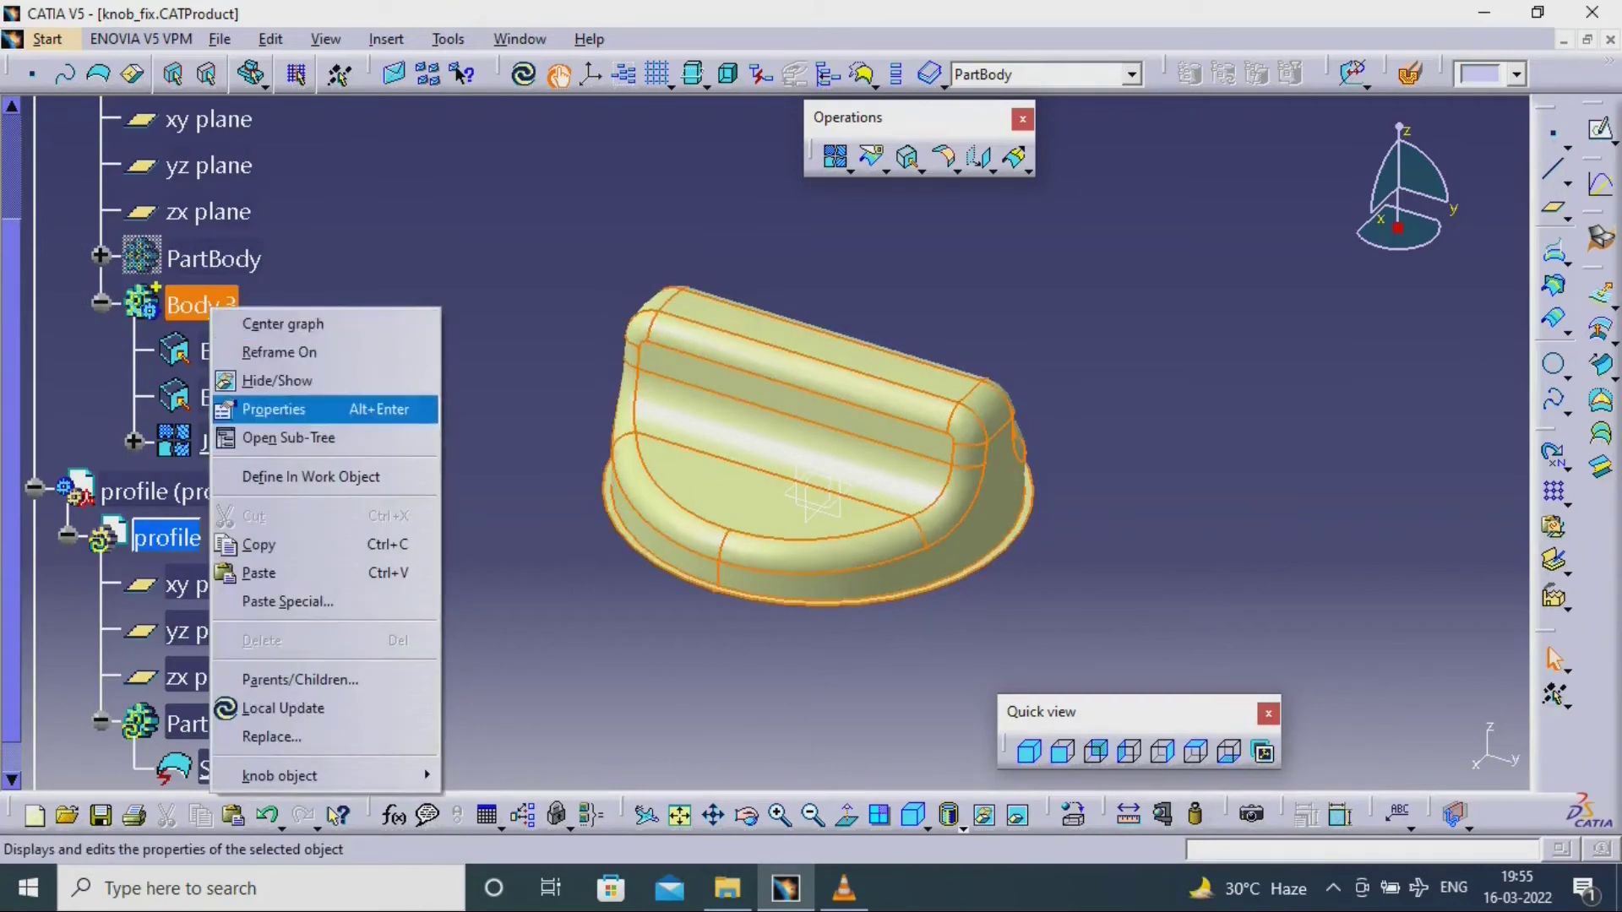
click(277, 381)
double_click(213, 259)
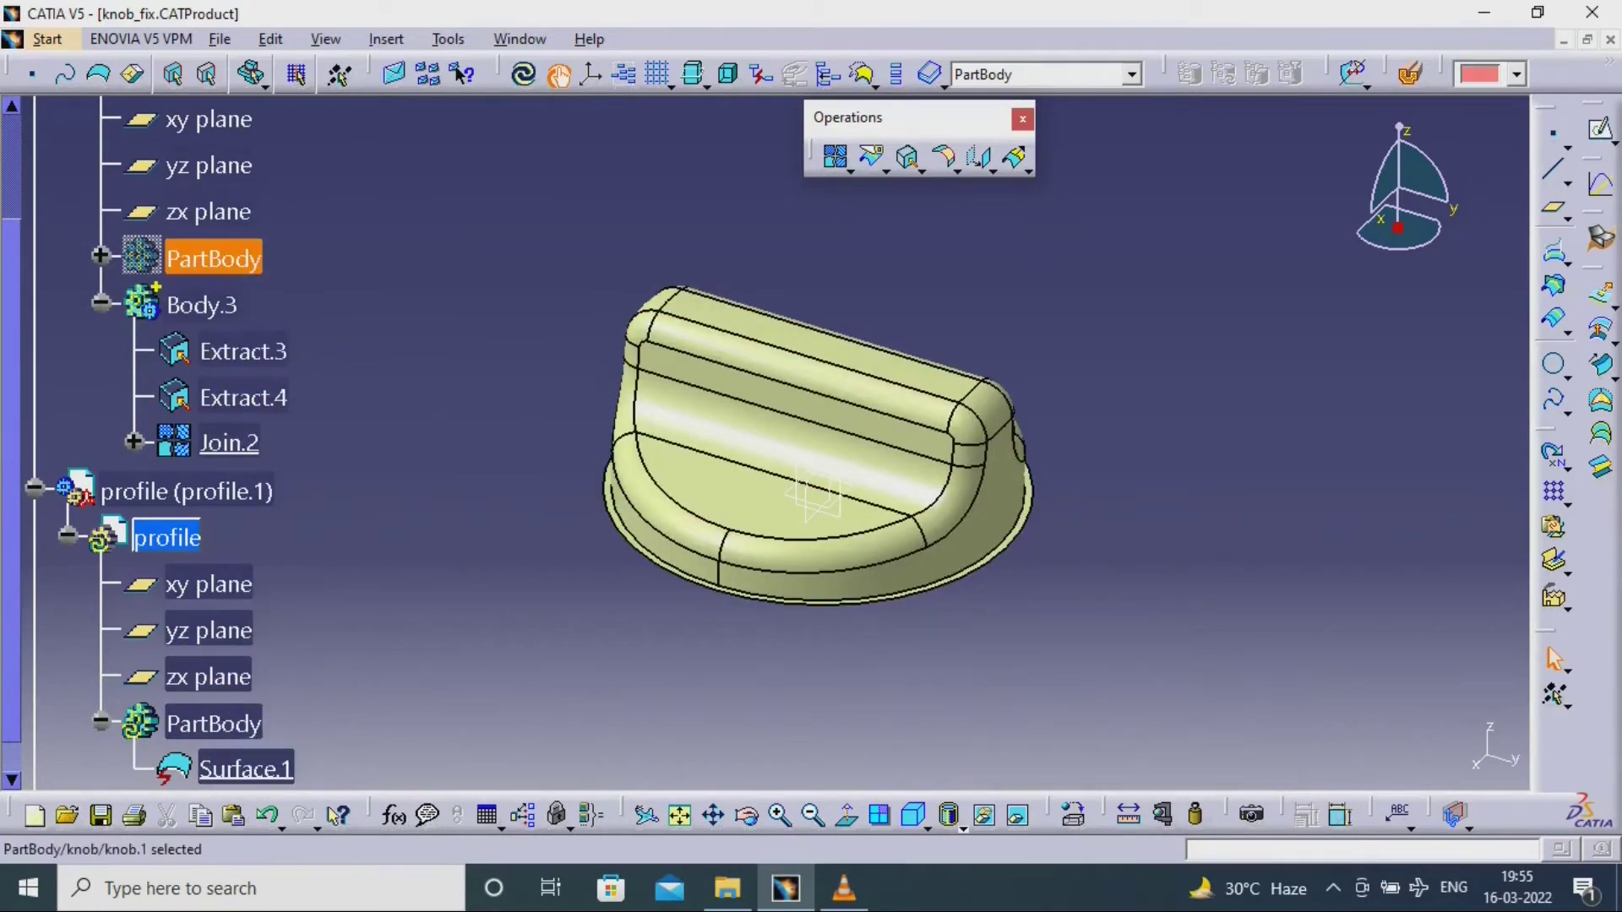
click(101, 255)
click(101, 256)
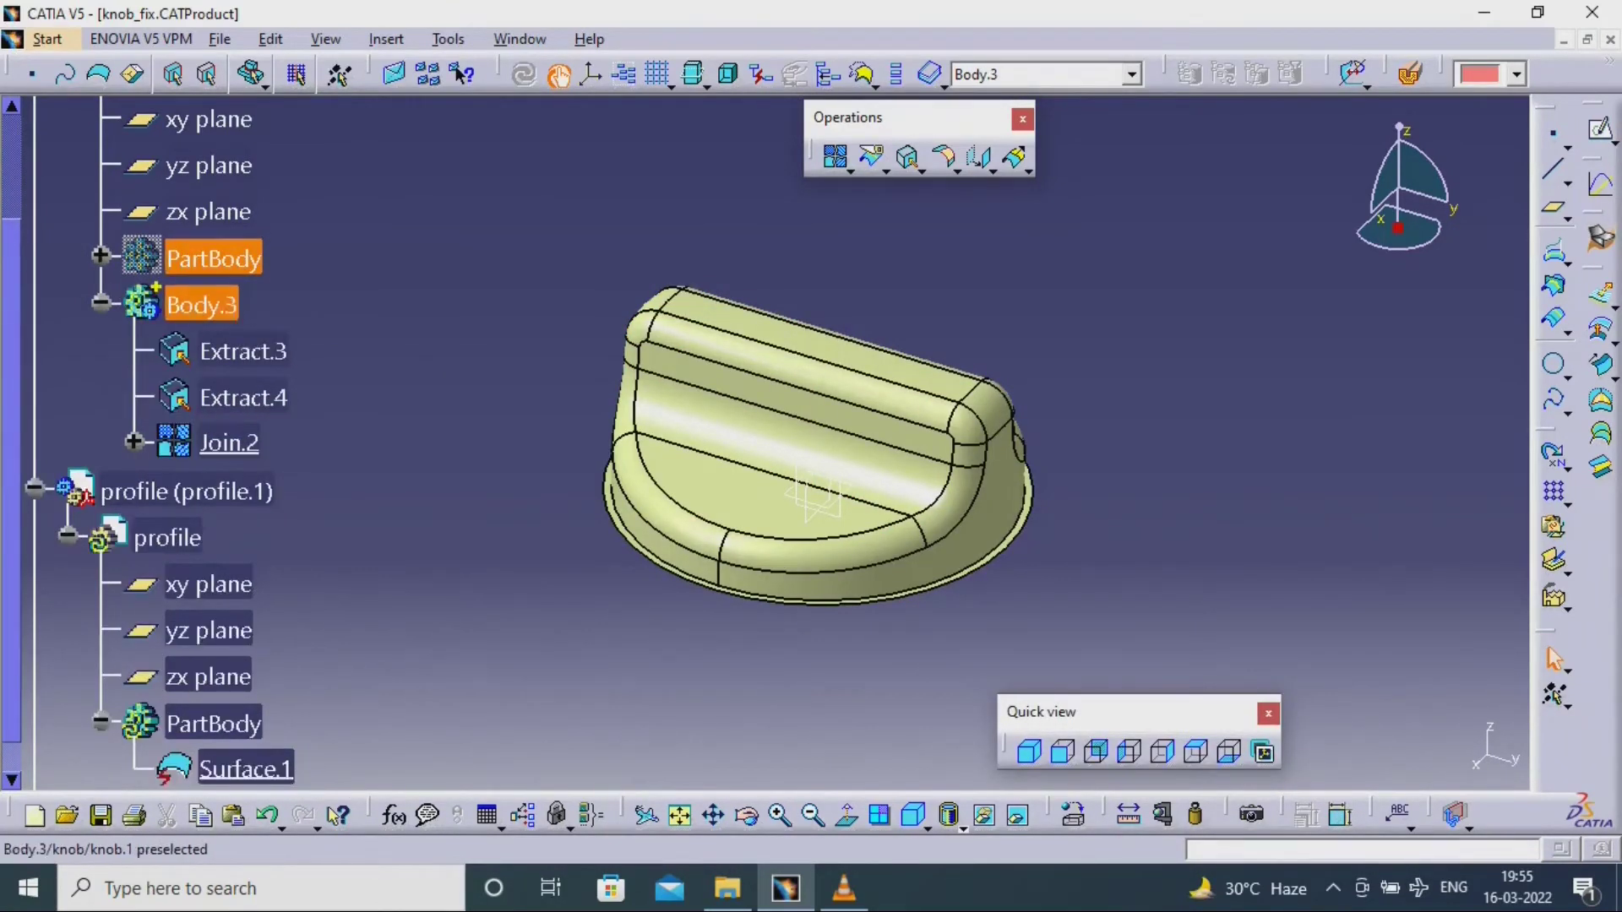
right_click(187, 301)
click(254, 380)
right_click(211, 248)
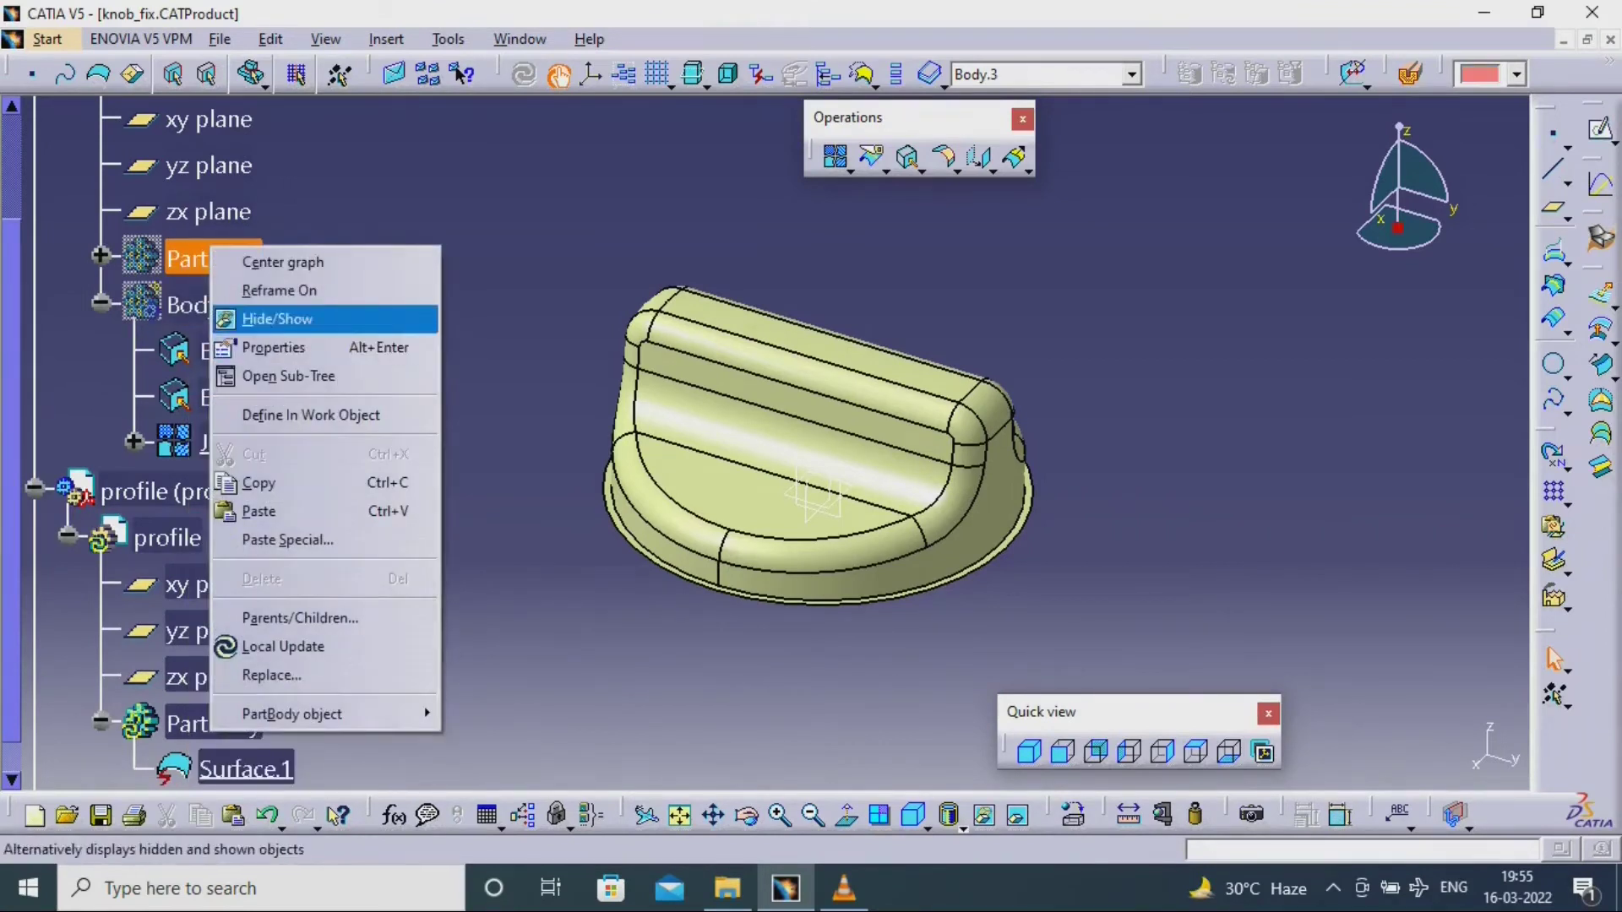
click(279, 319)
- Hide the whole knob.1 component and collapse its branch in the specification tree
click(101, 303)
scroll(101, 303, up, 2)
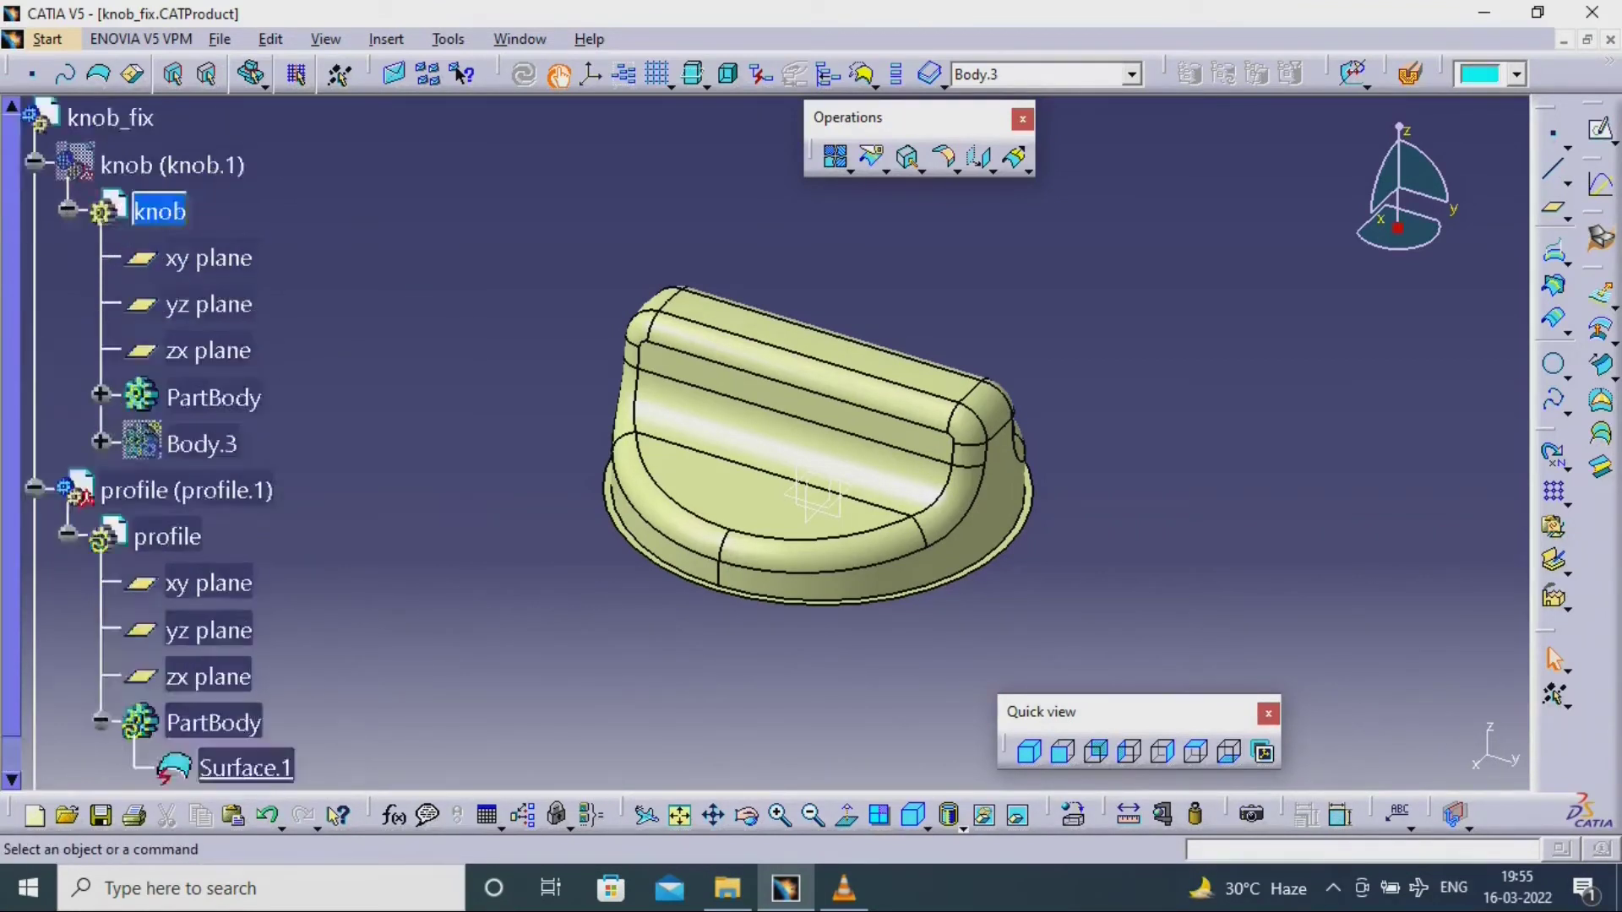
click(68, 348)
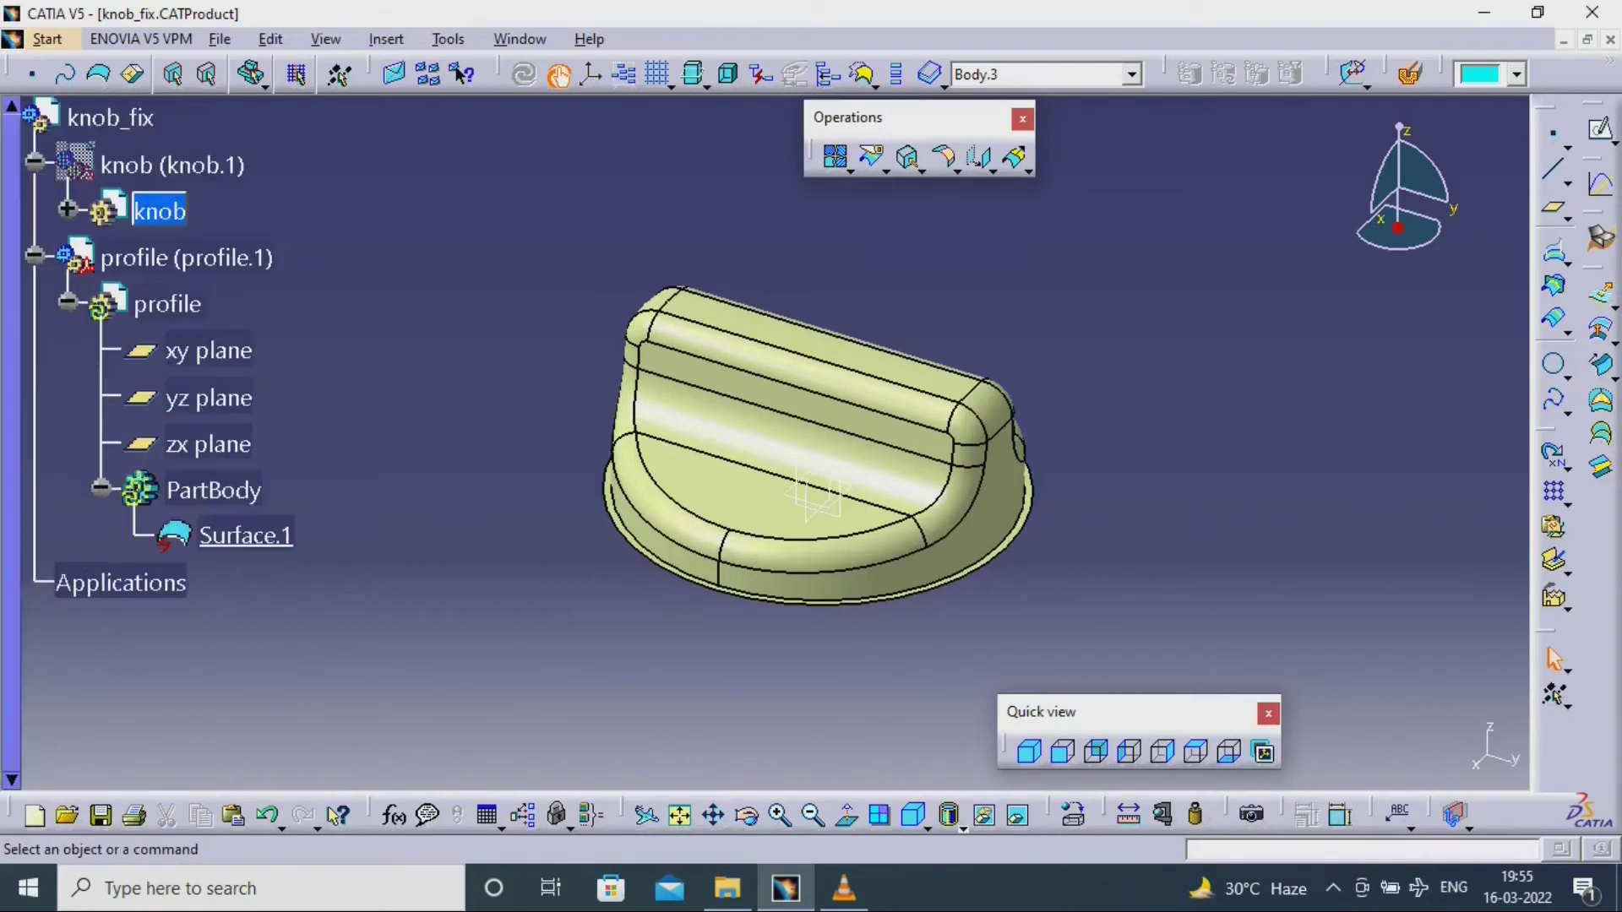
- Toggle the visibility of the profile component to check the surface pasted into it
click(226, 673)
right_click(253, 674)
click(324, 113)
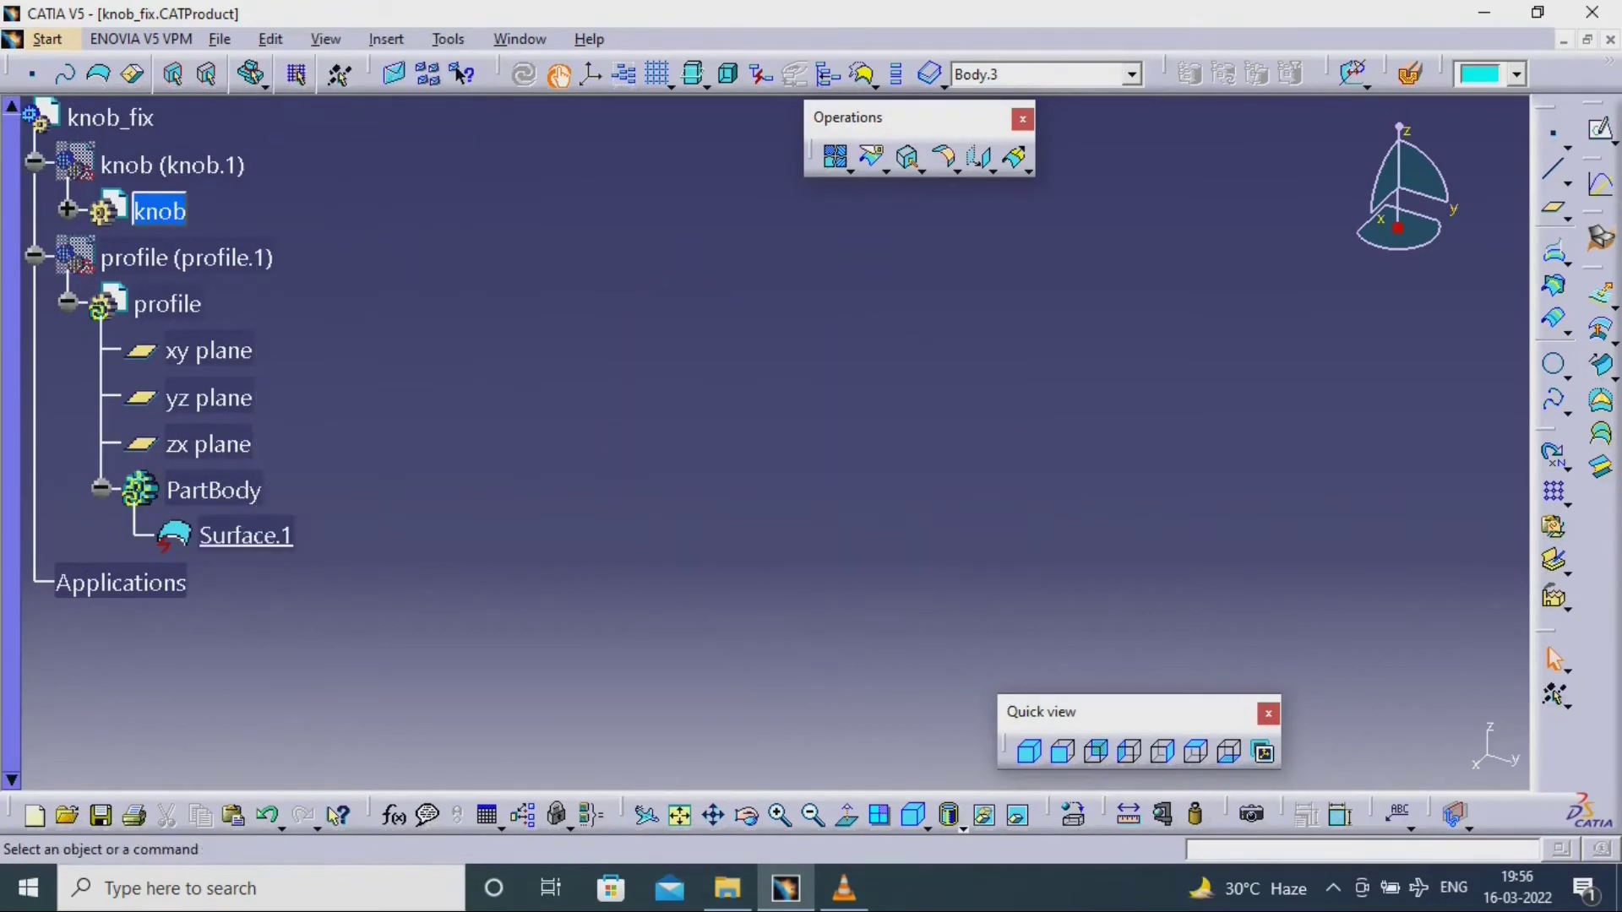
right_click(258, 536)
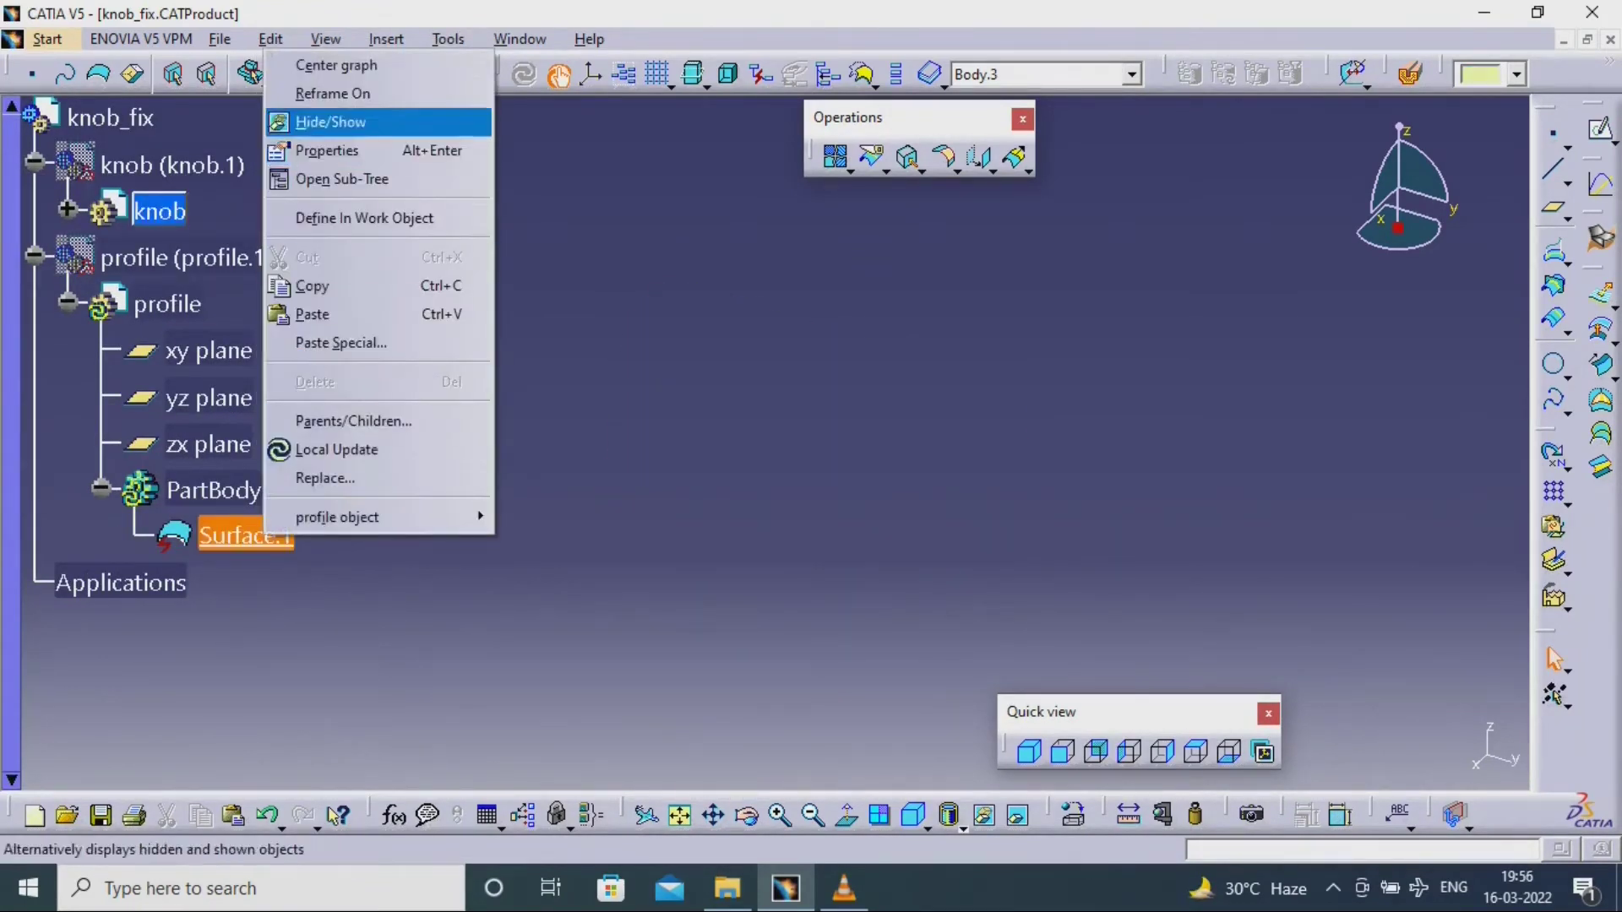
click(330, 121)
right_click(240, 536)
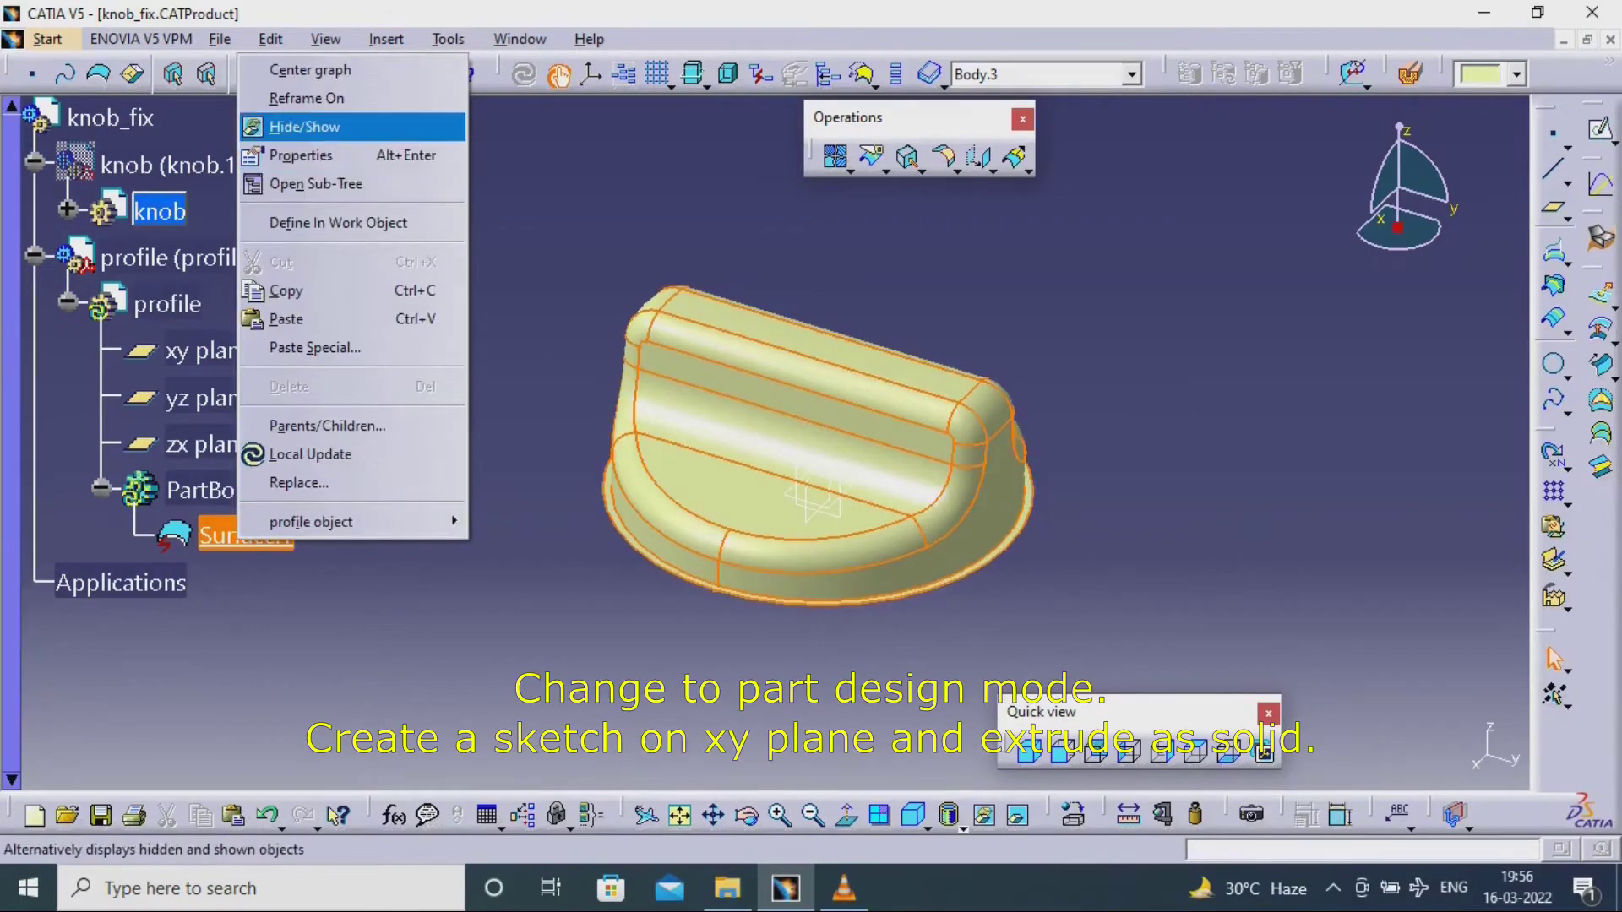
click(304, 126)
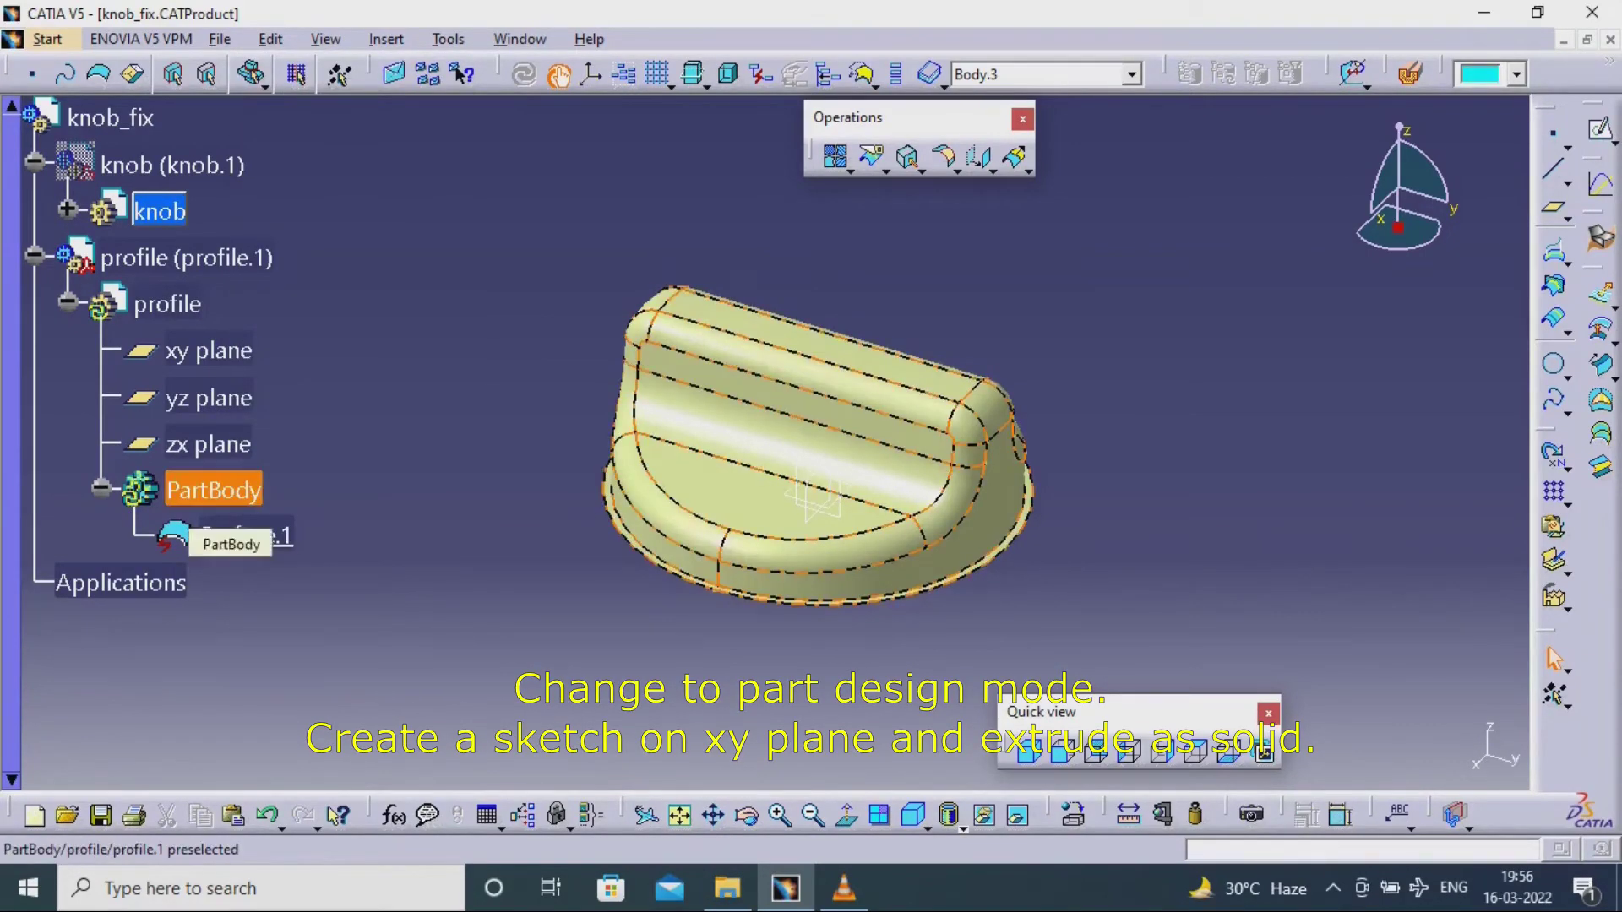
click(1601, 131)
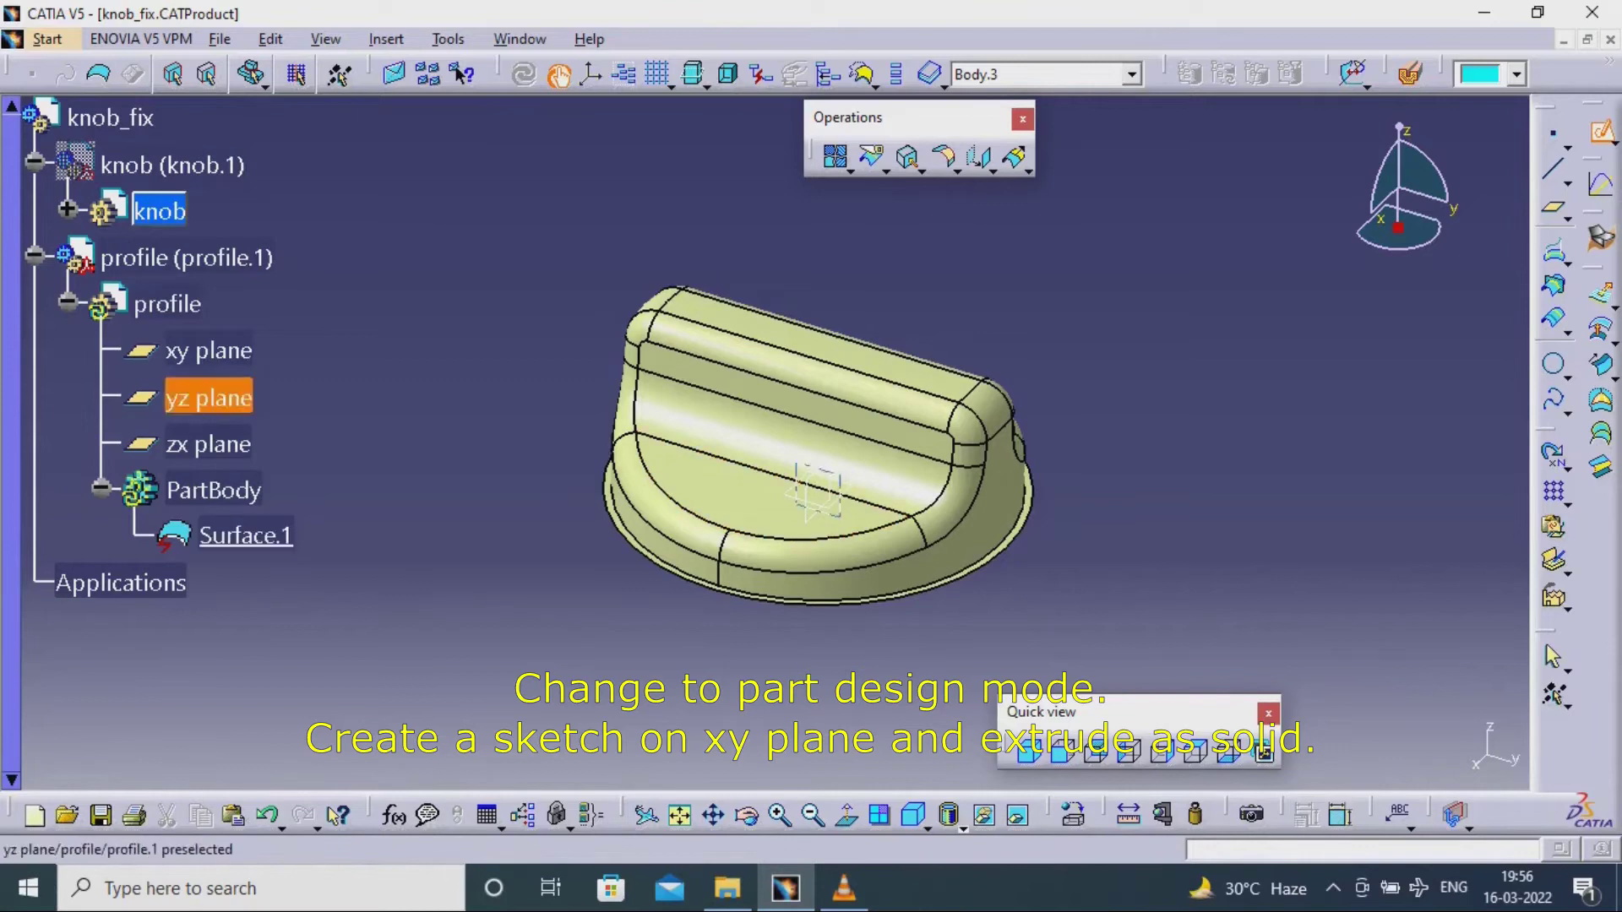
click(208, 351)
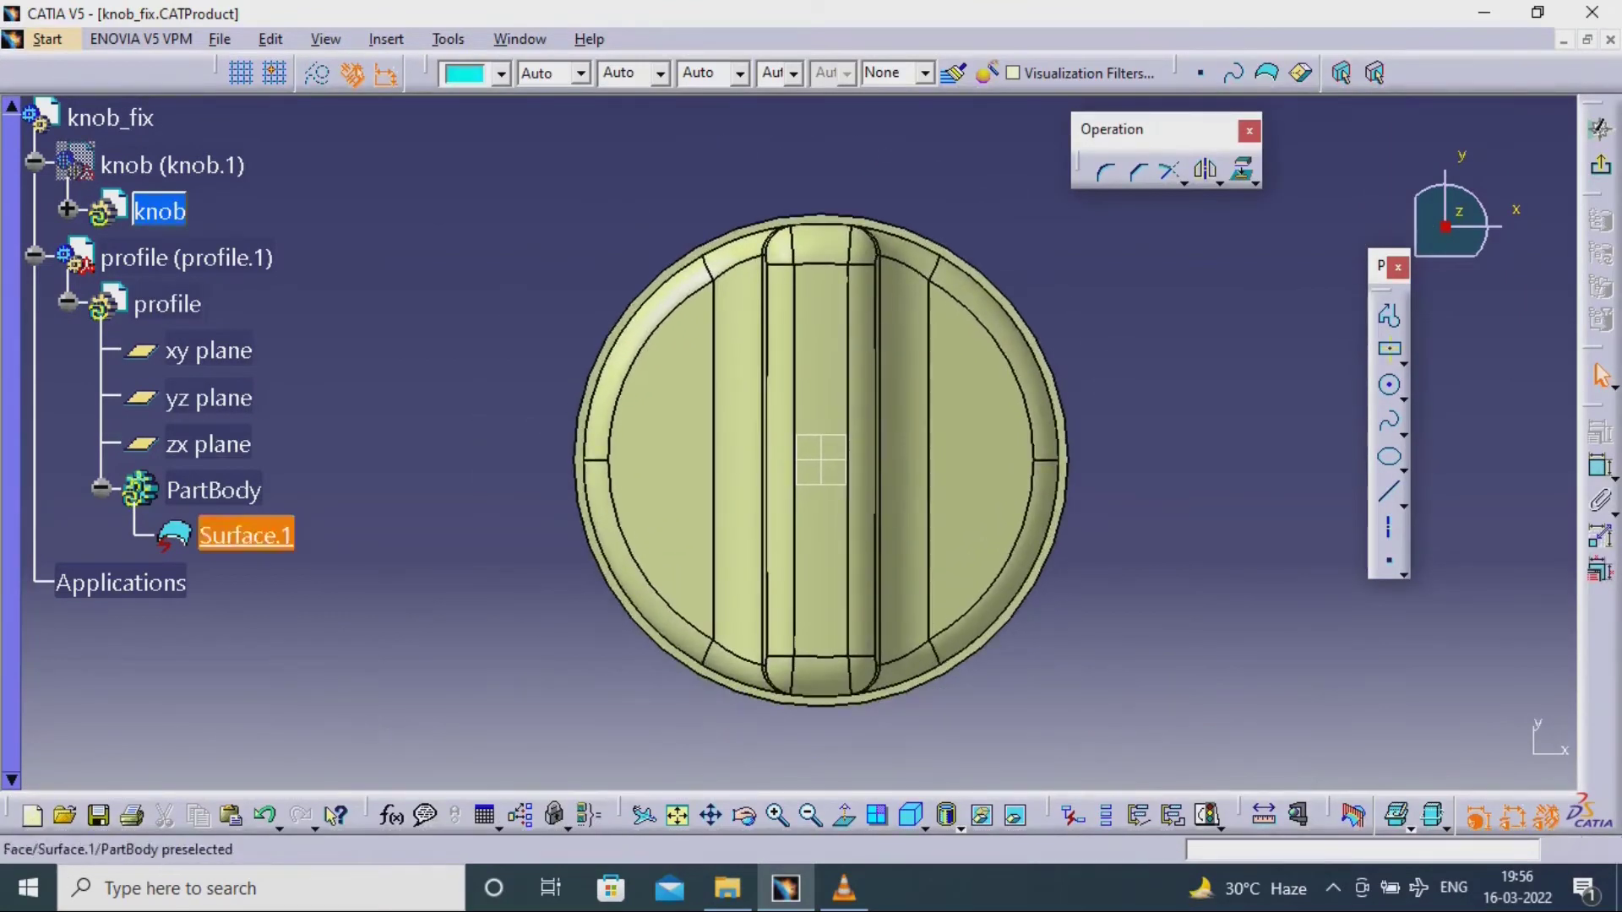
click(995, 287)
click(1244, 169)
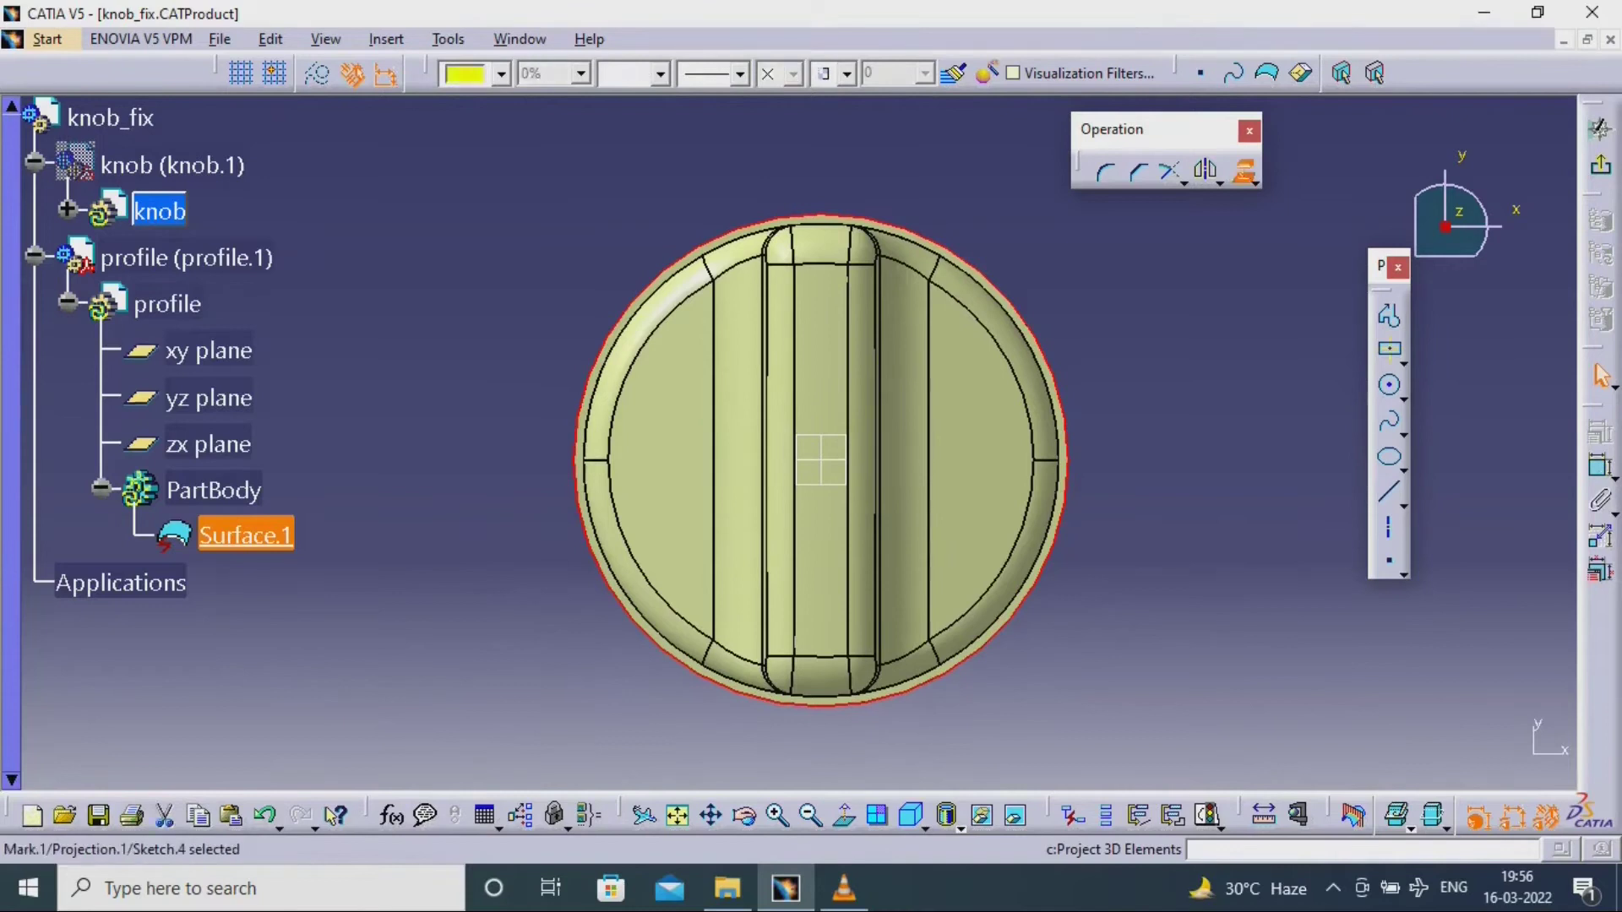
click(245, 535)
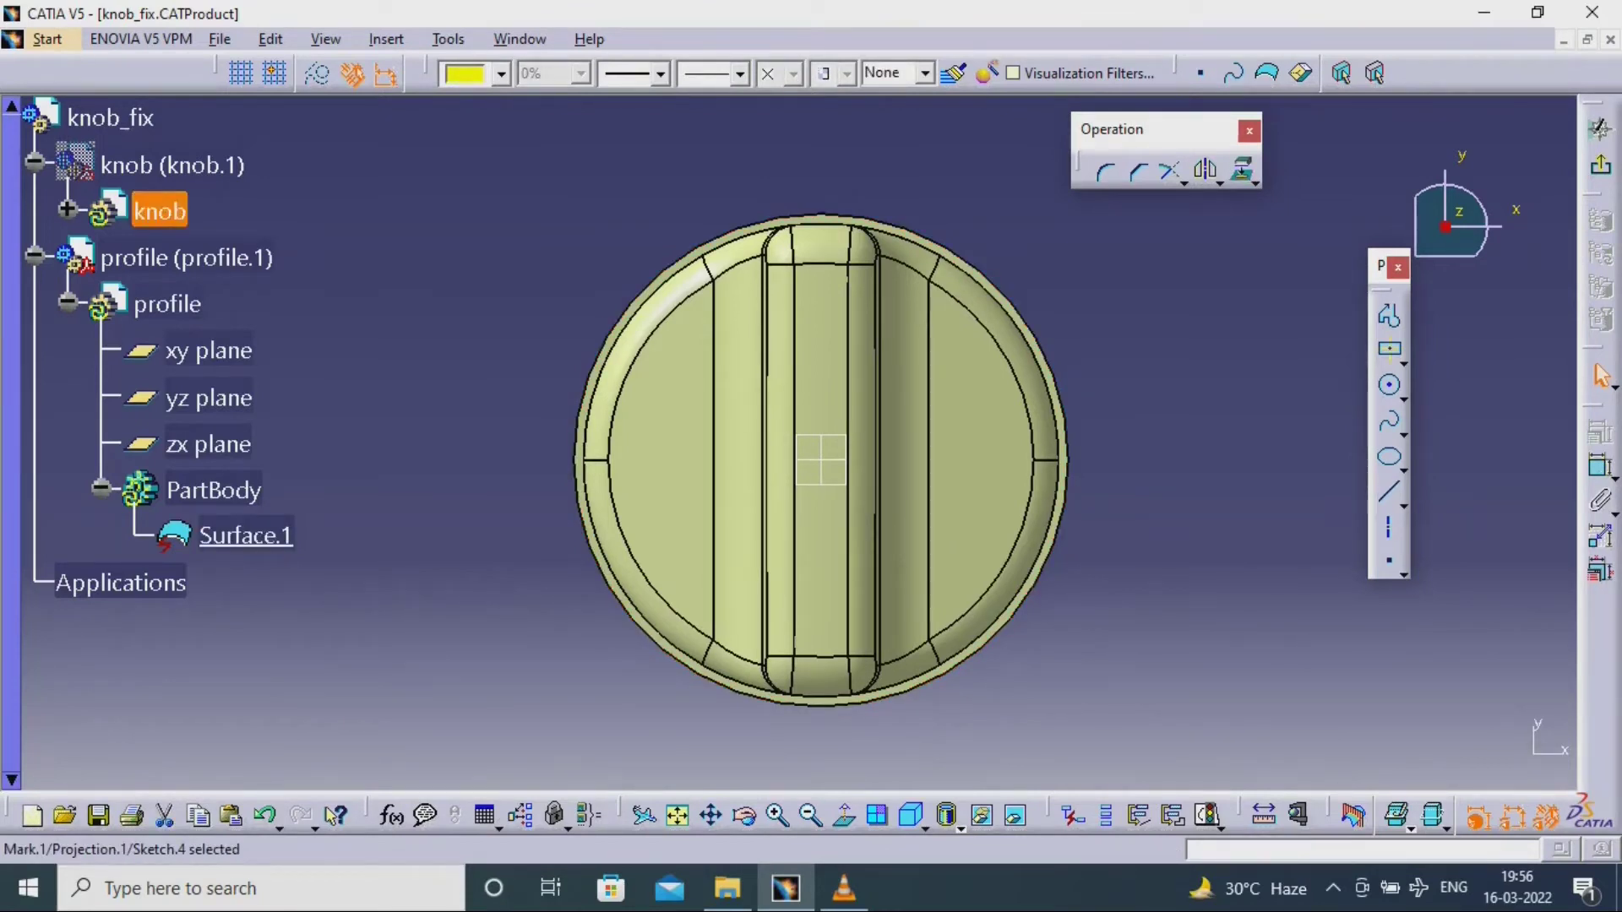
key(Escape)
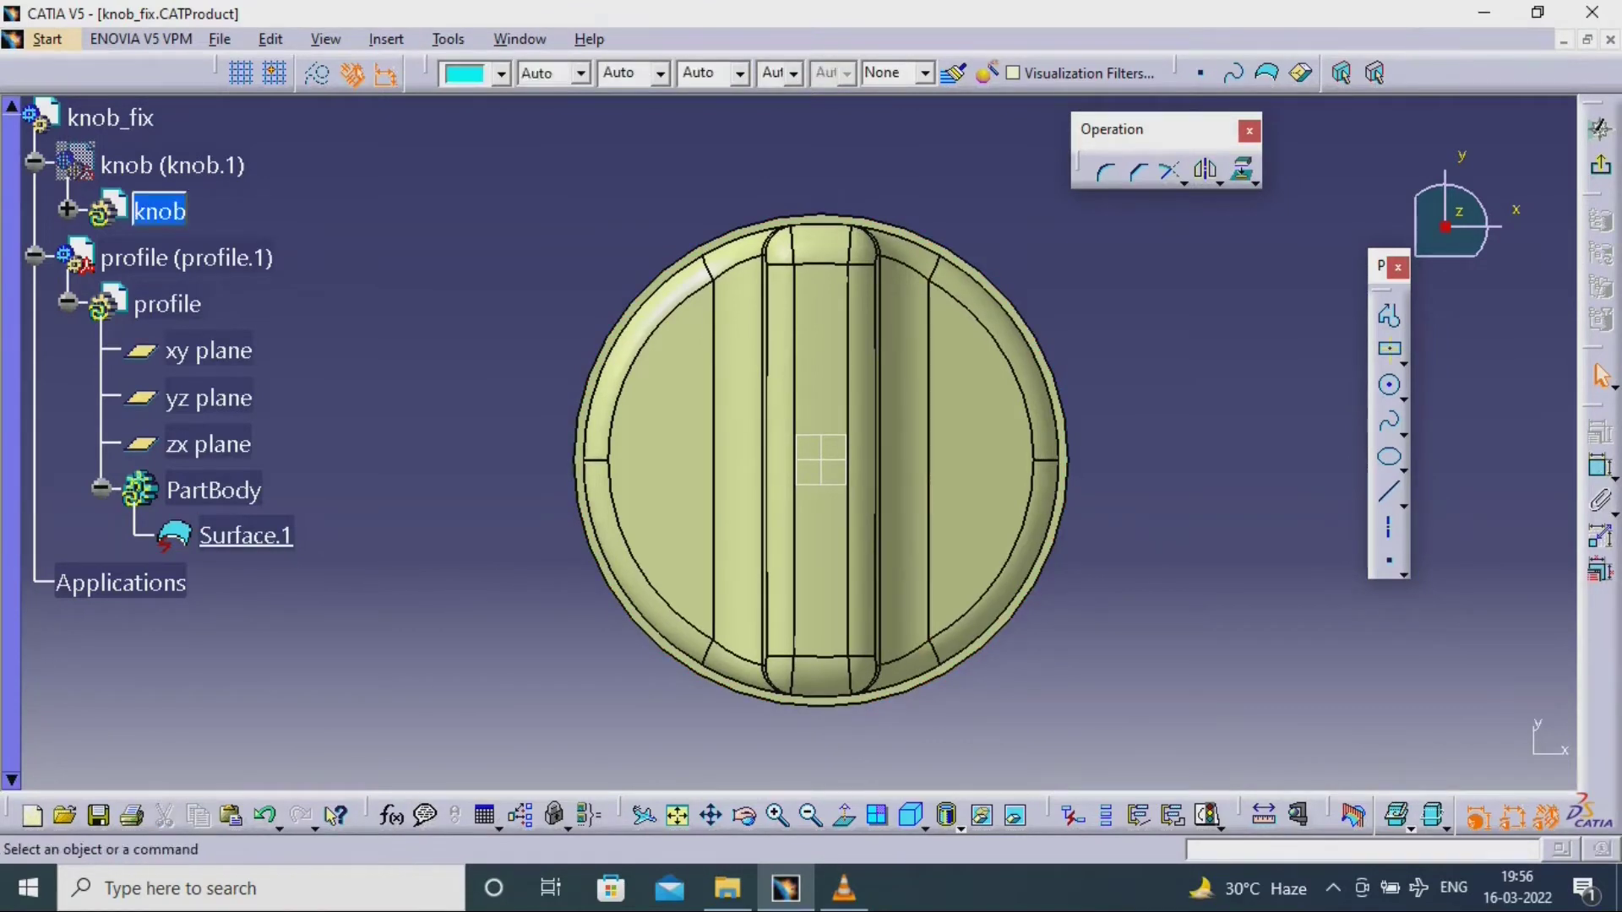
- Define the profile's PartBody as the work object and open a new sketch on the profile's xy plane
double_click(240, 494)
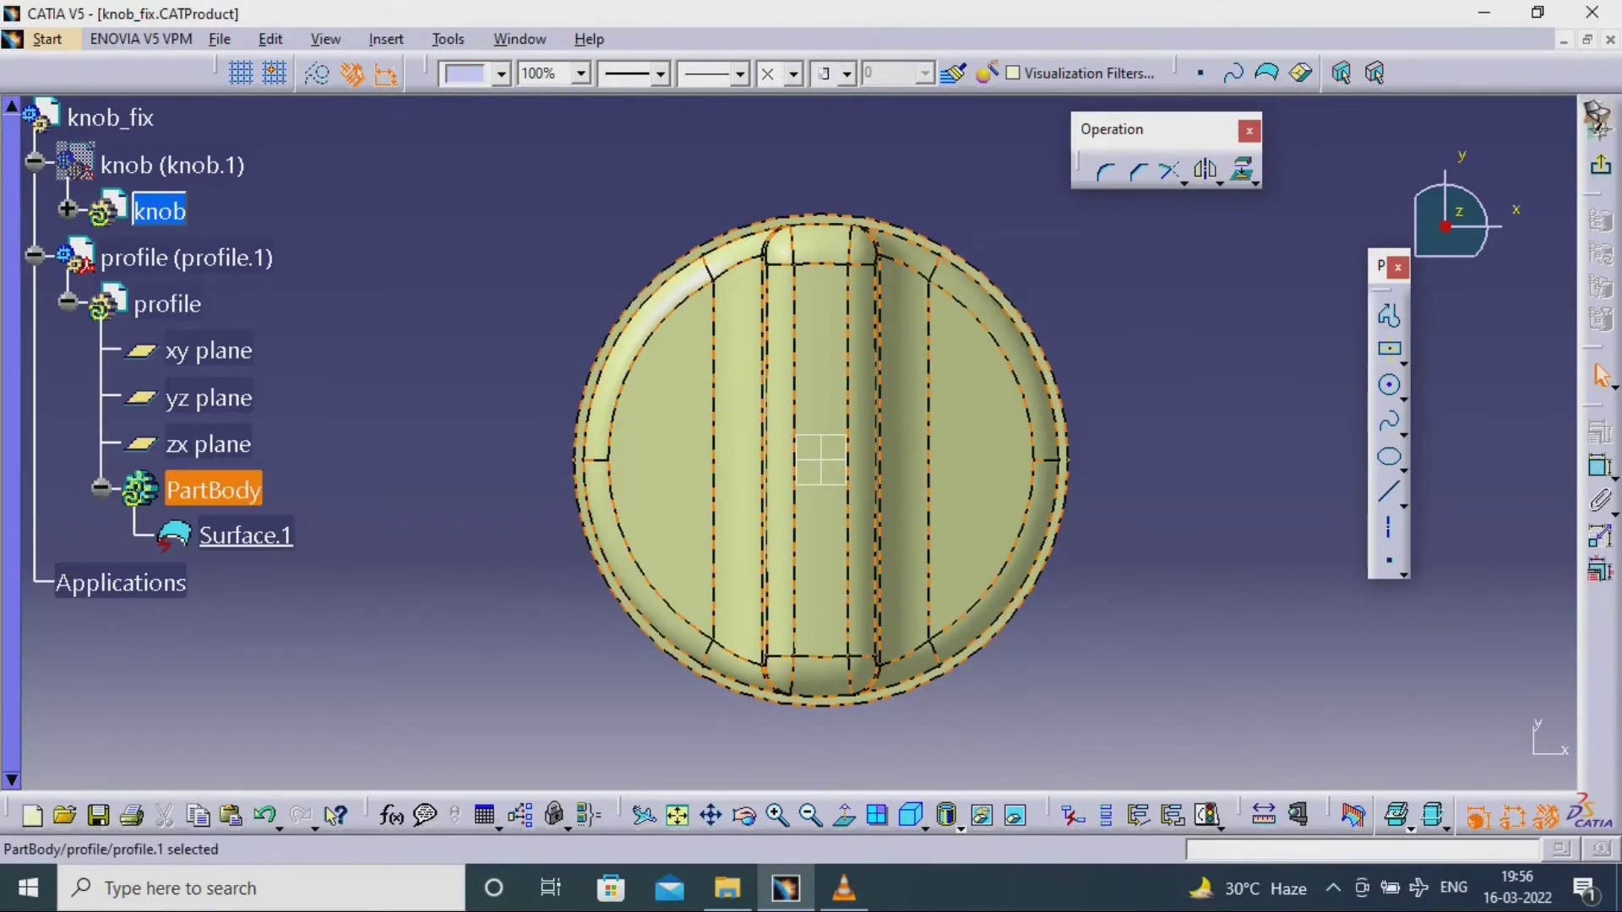
right_click(240, 494)
click(340, 178)
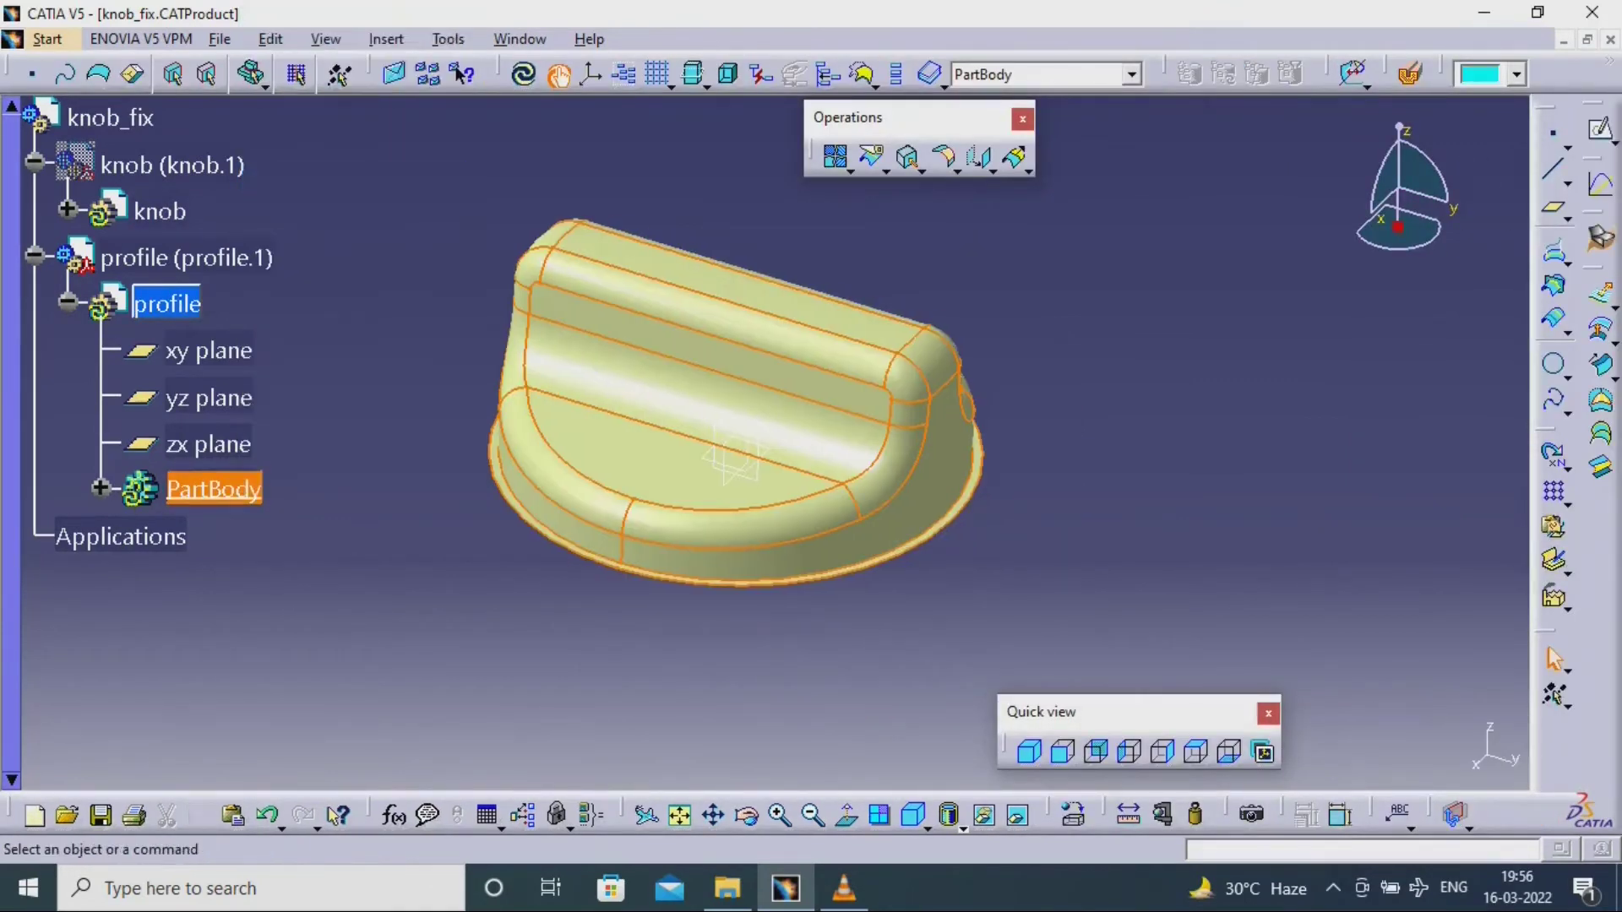
click(1602, 131)
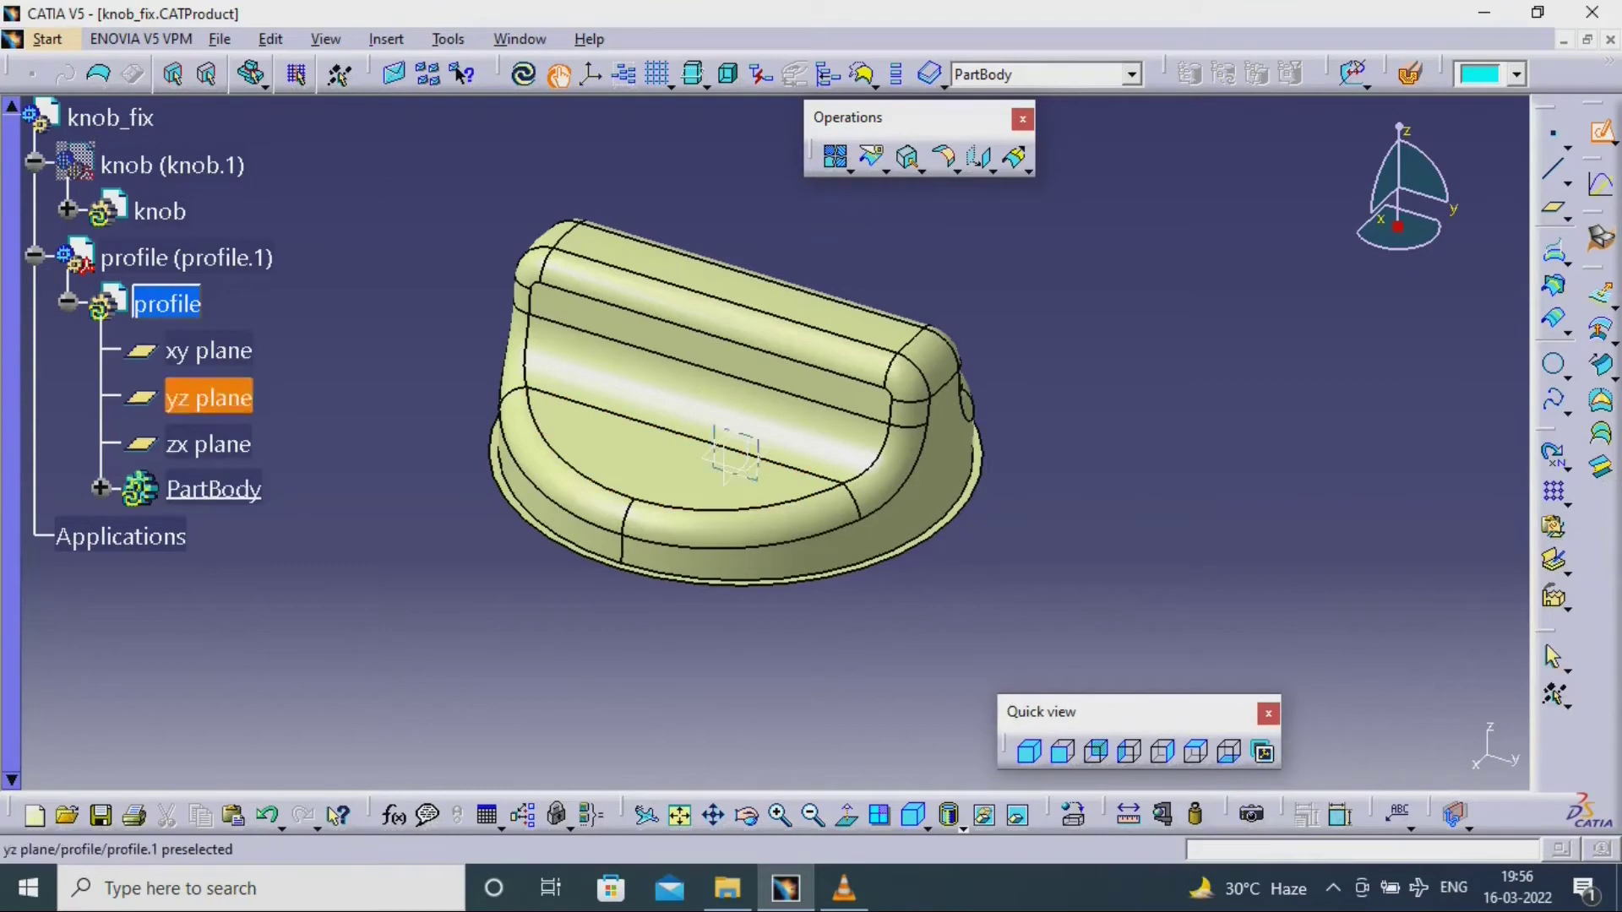
click(209, 351)
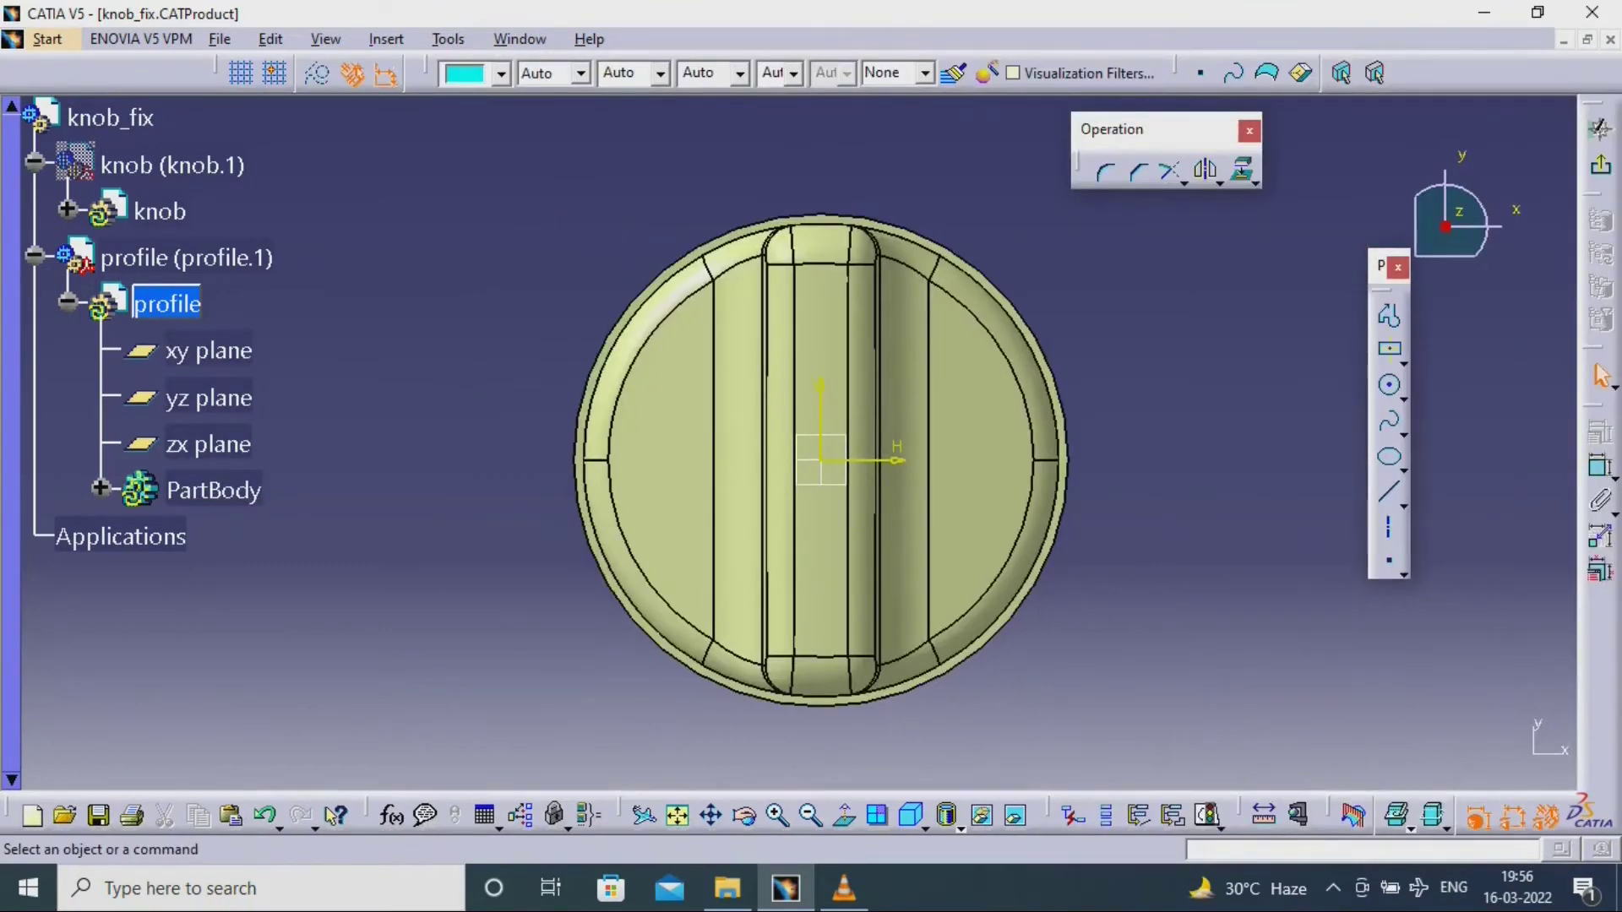
- Project the outer circular edge of the knob surface into the sketch, toggle it to construction geometry and exit the sketch
click(996, 285)
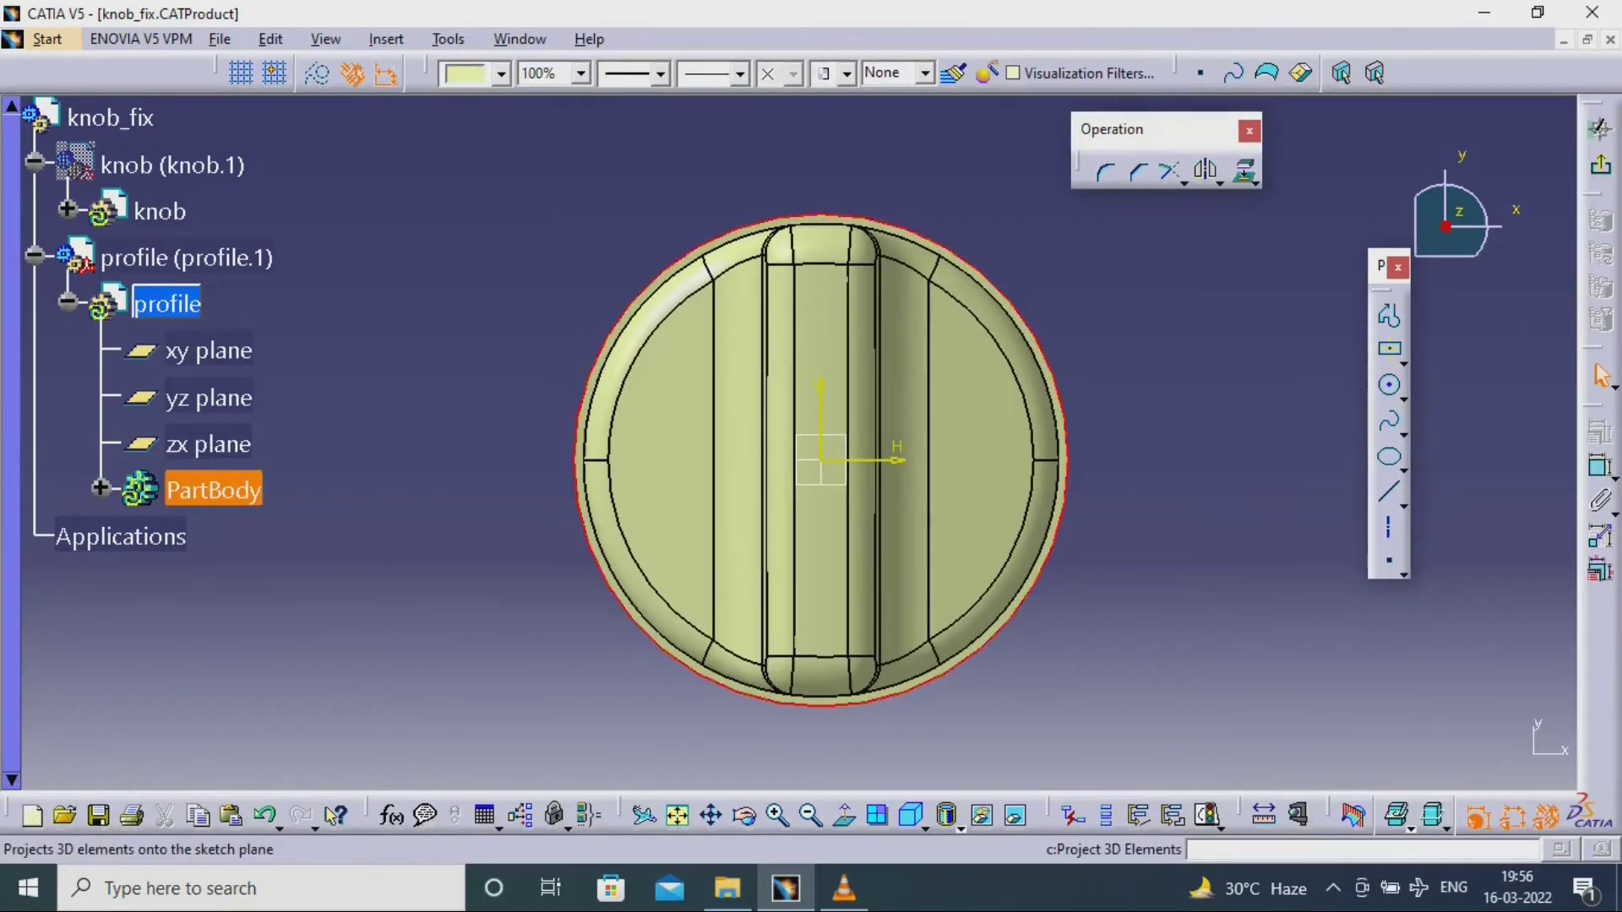
click(1242, 170)
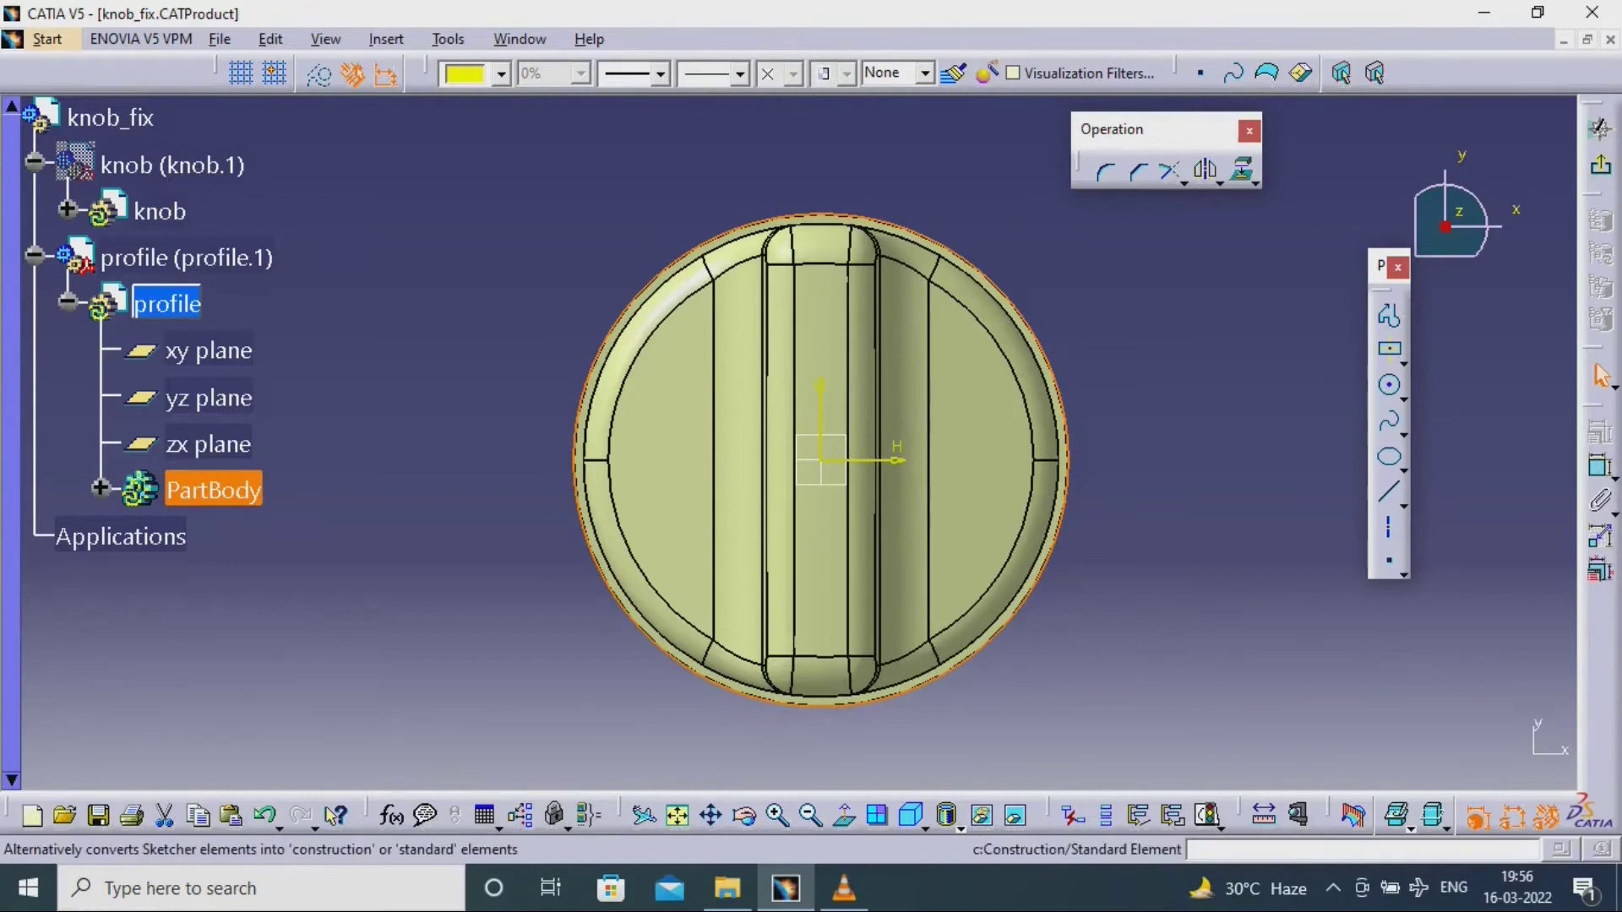
click(318, 74)
click(1599, 127)
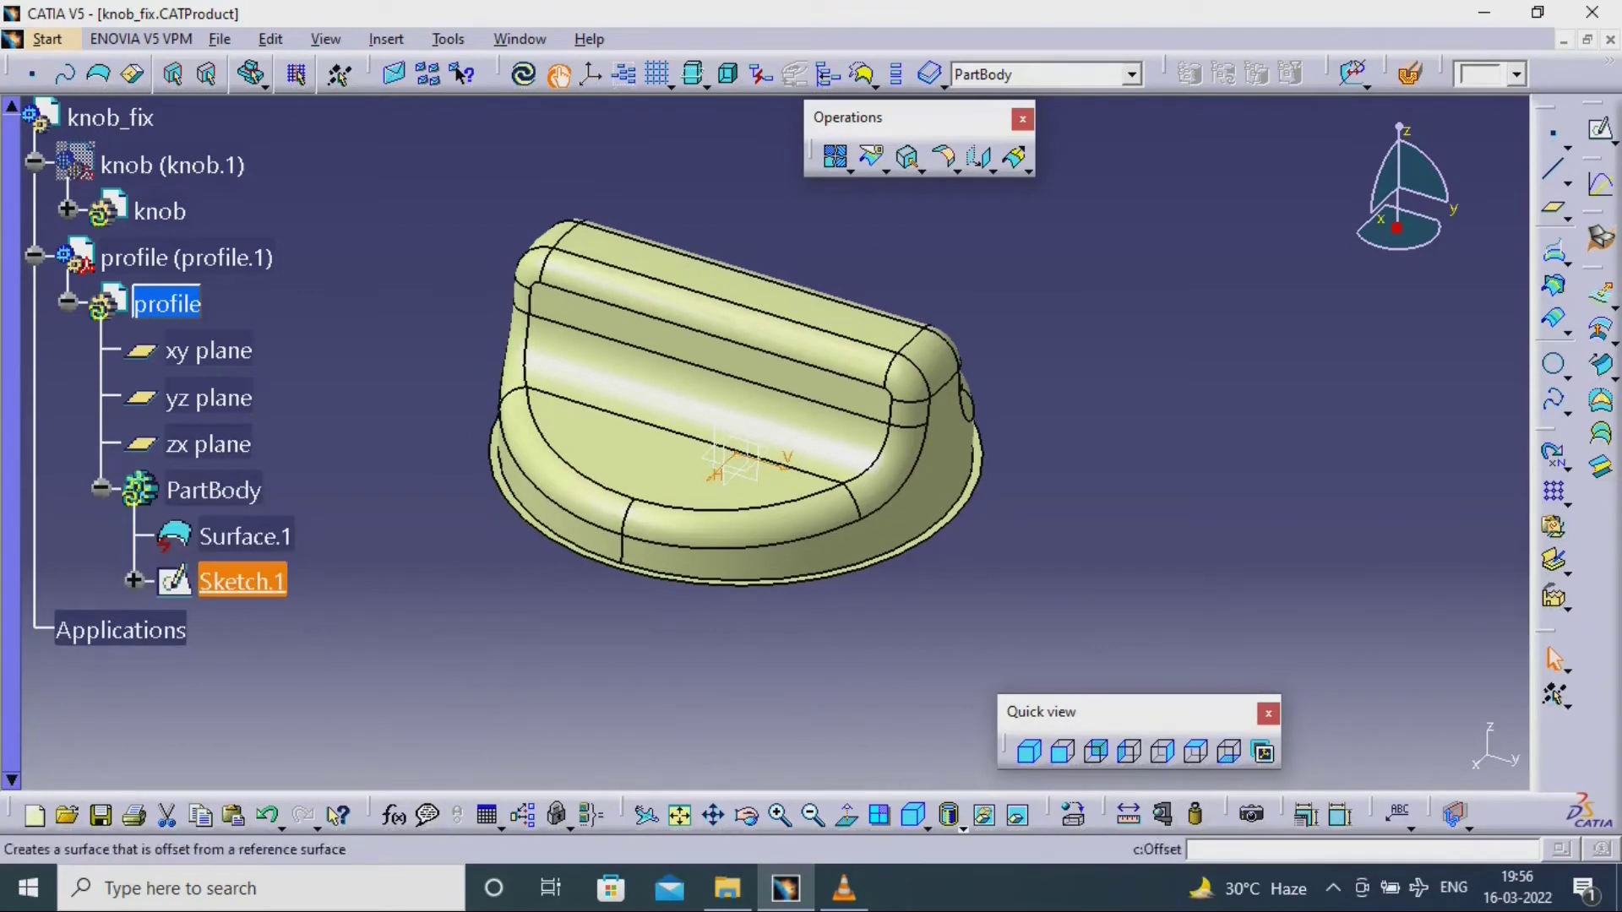
- Switch to the Part Design workbench
click(47, 39)
mouse_move(85, 95)
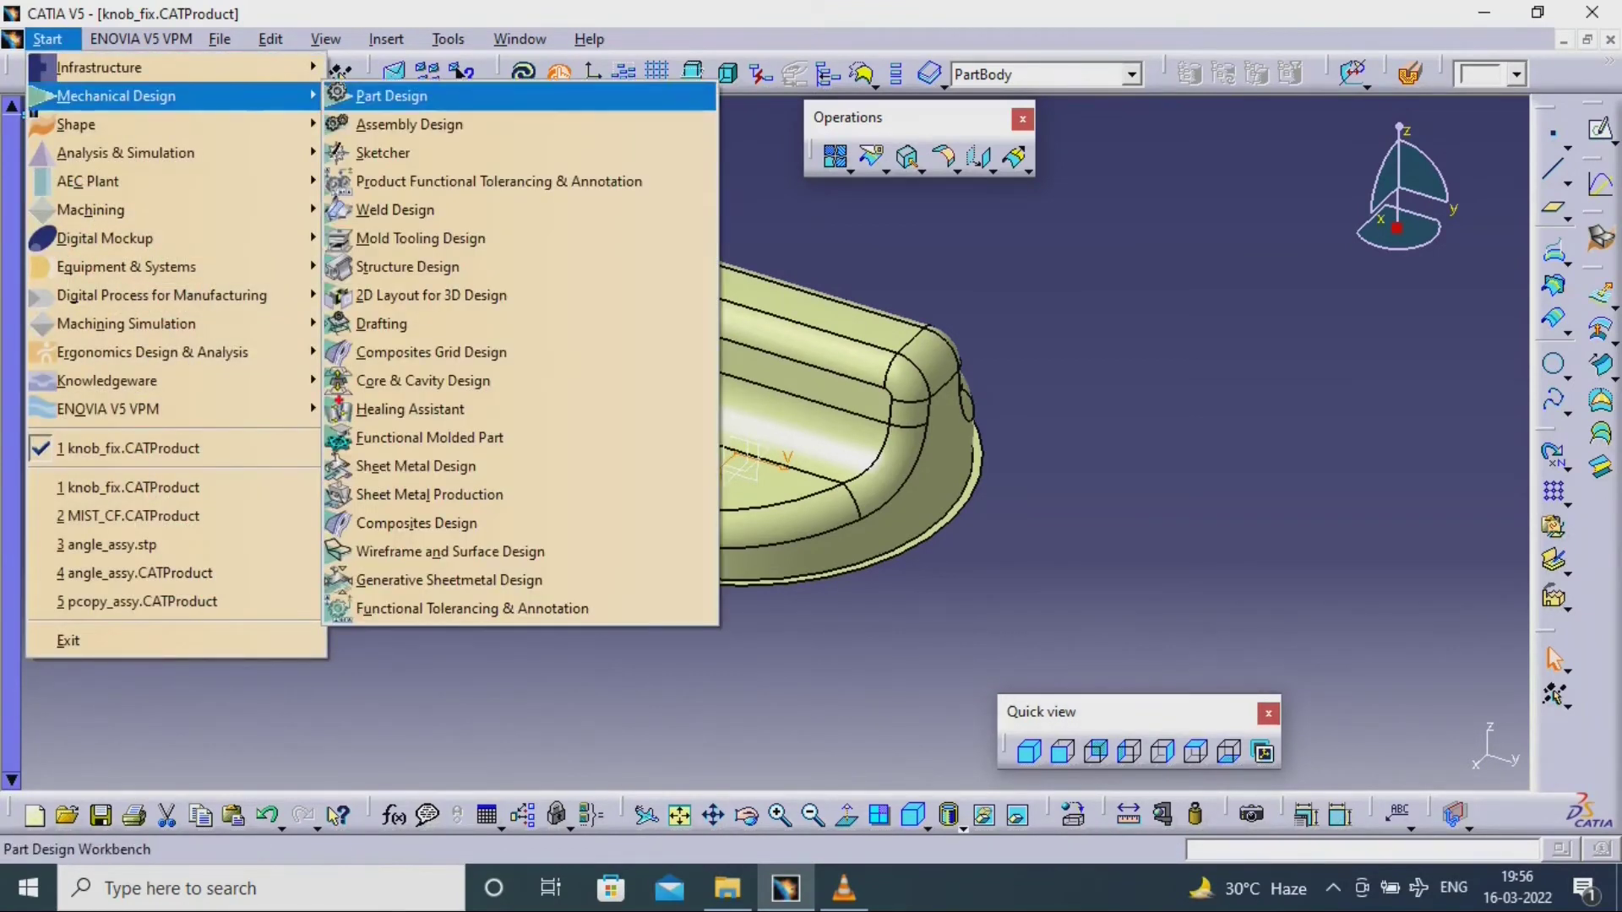
click(371, 96)
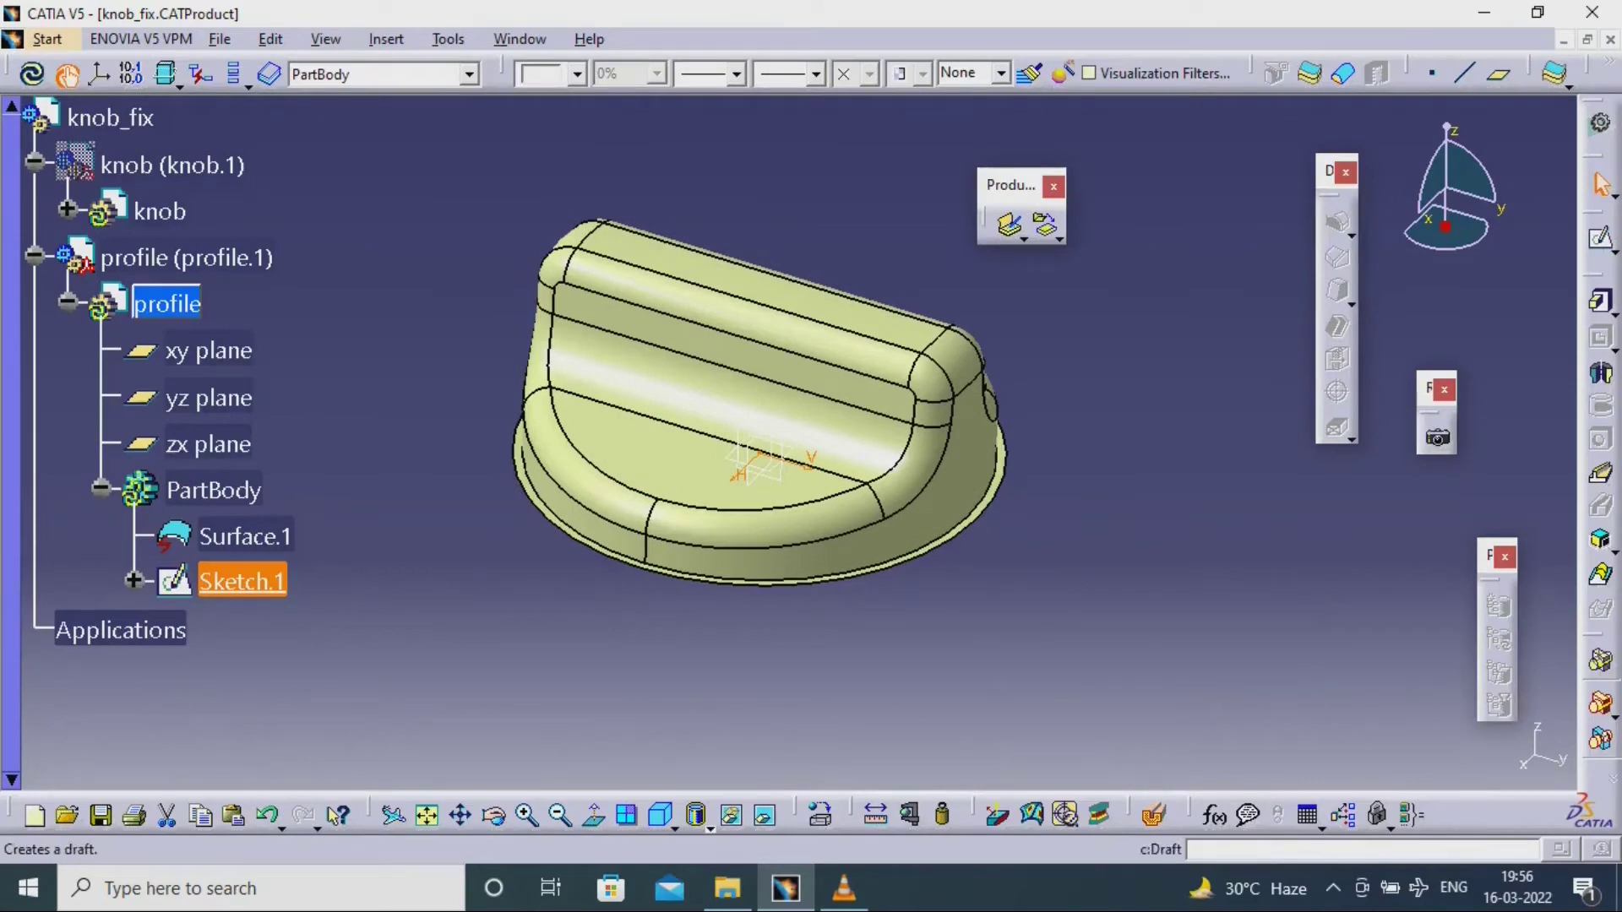
click(1600, 301)
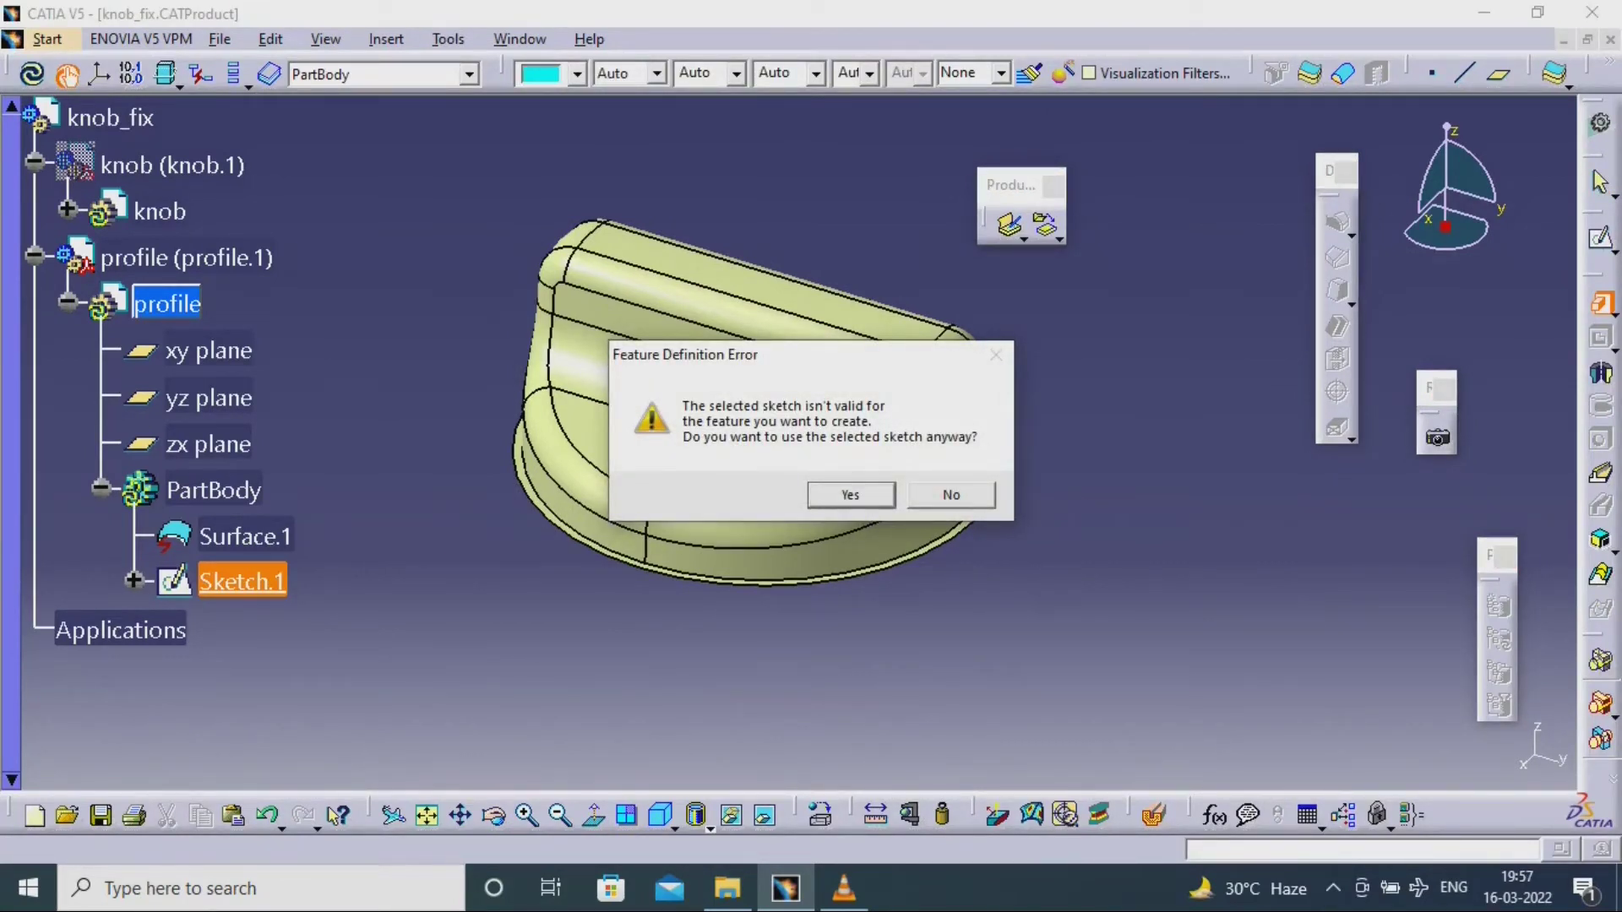
click(951, 495)
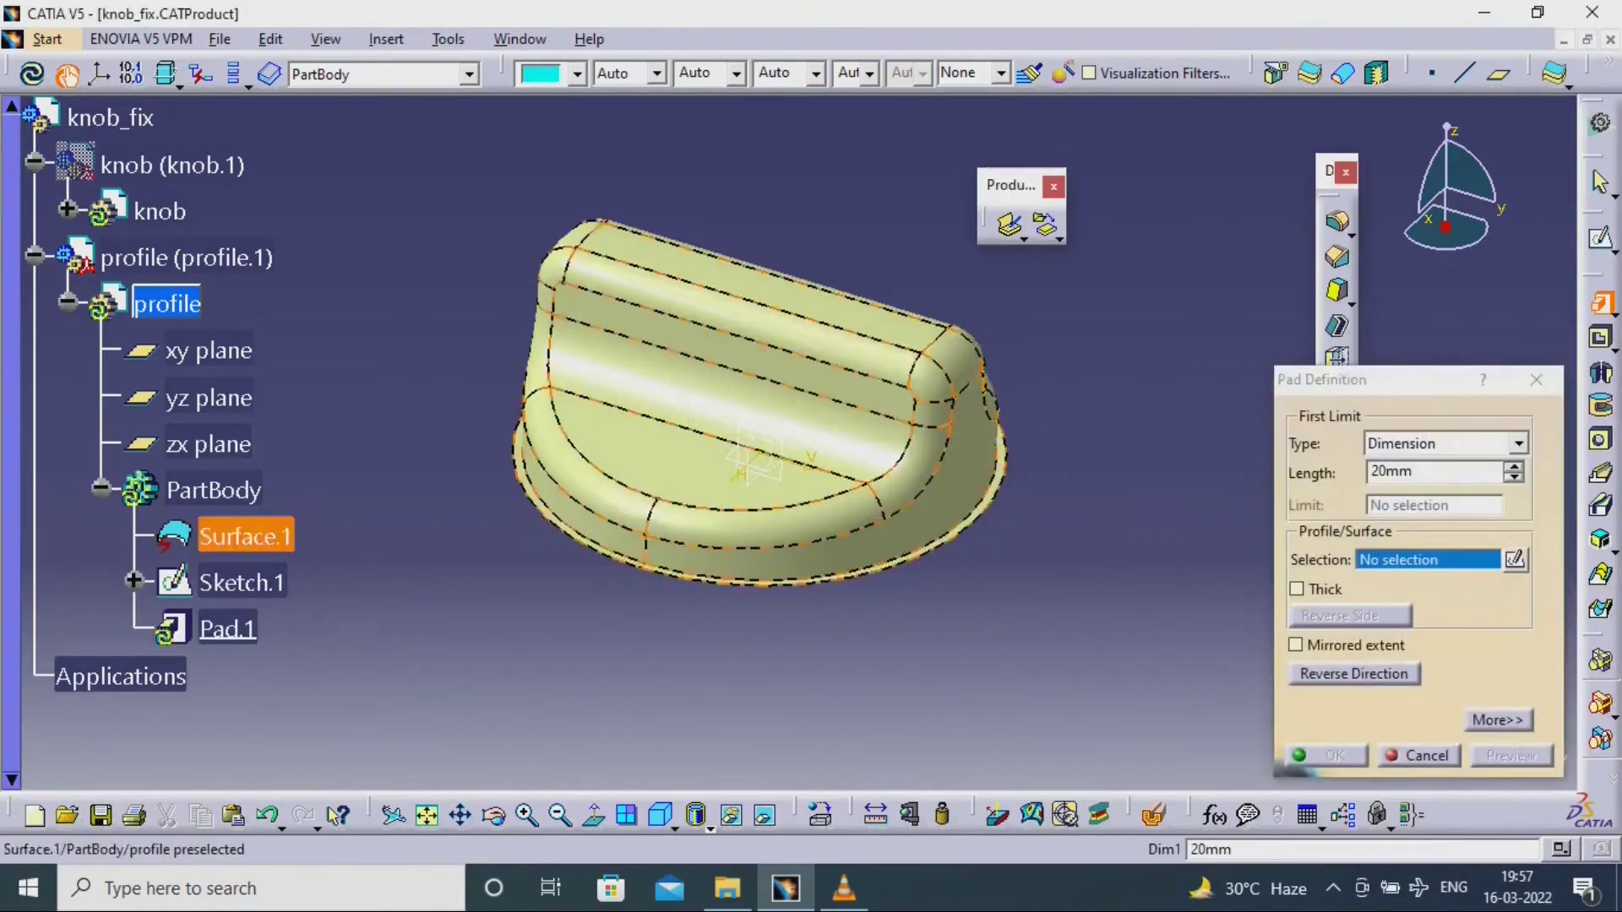
click(1419, 755)
- Restore the projected circle in Sketch.1 to standard geometry and pad the sketch with mirrored extent
double_click(242, 582)
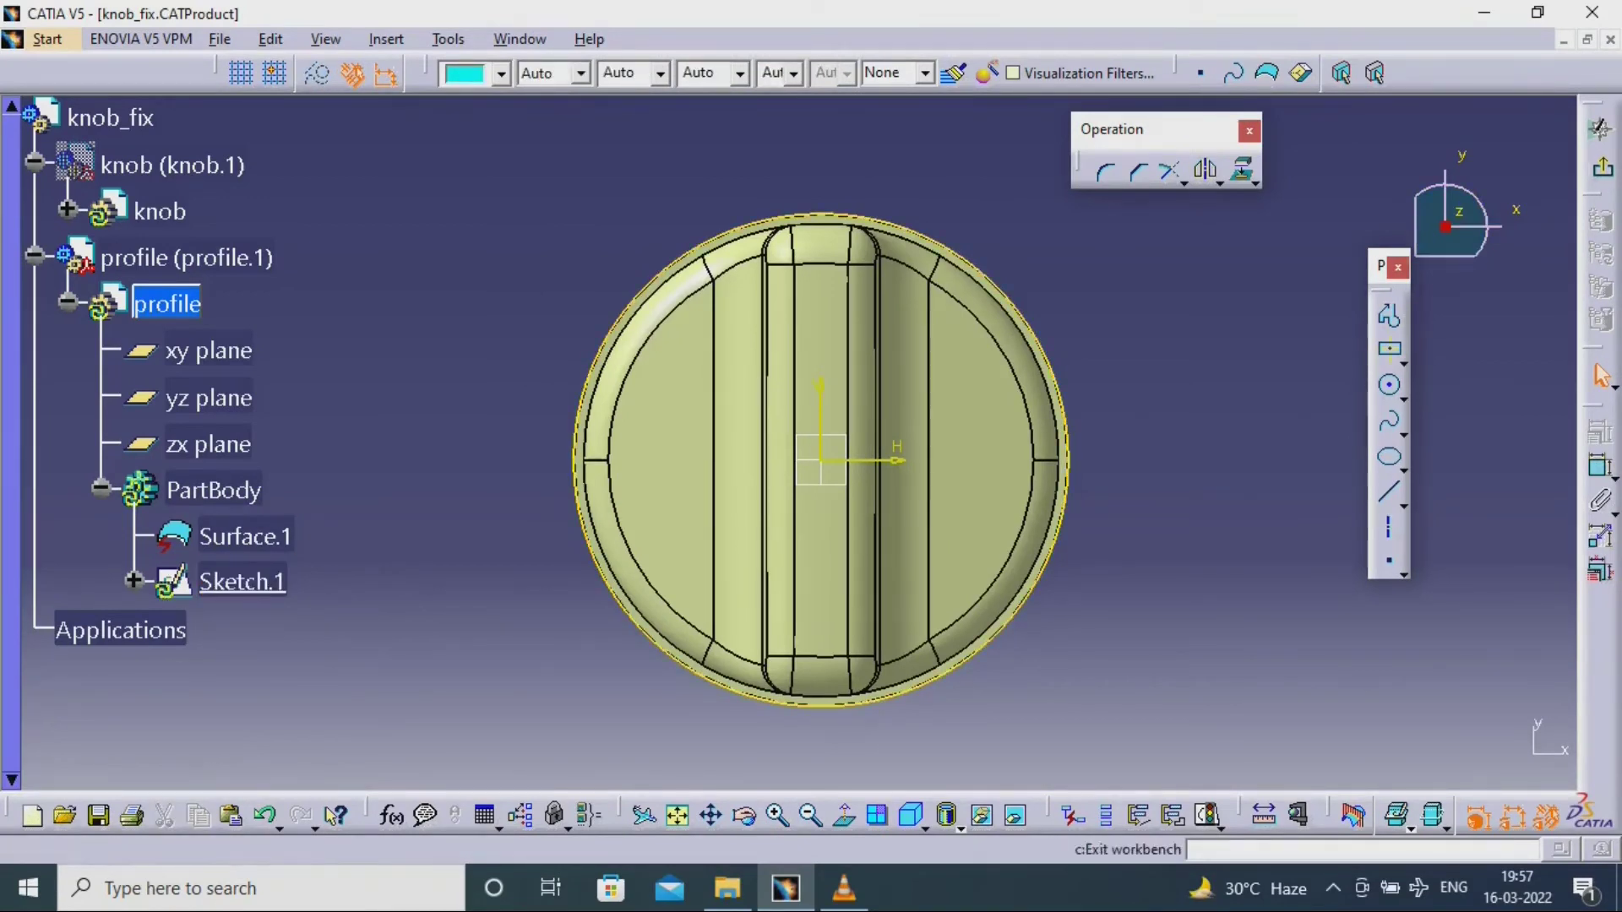
click(1601, 166)
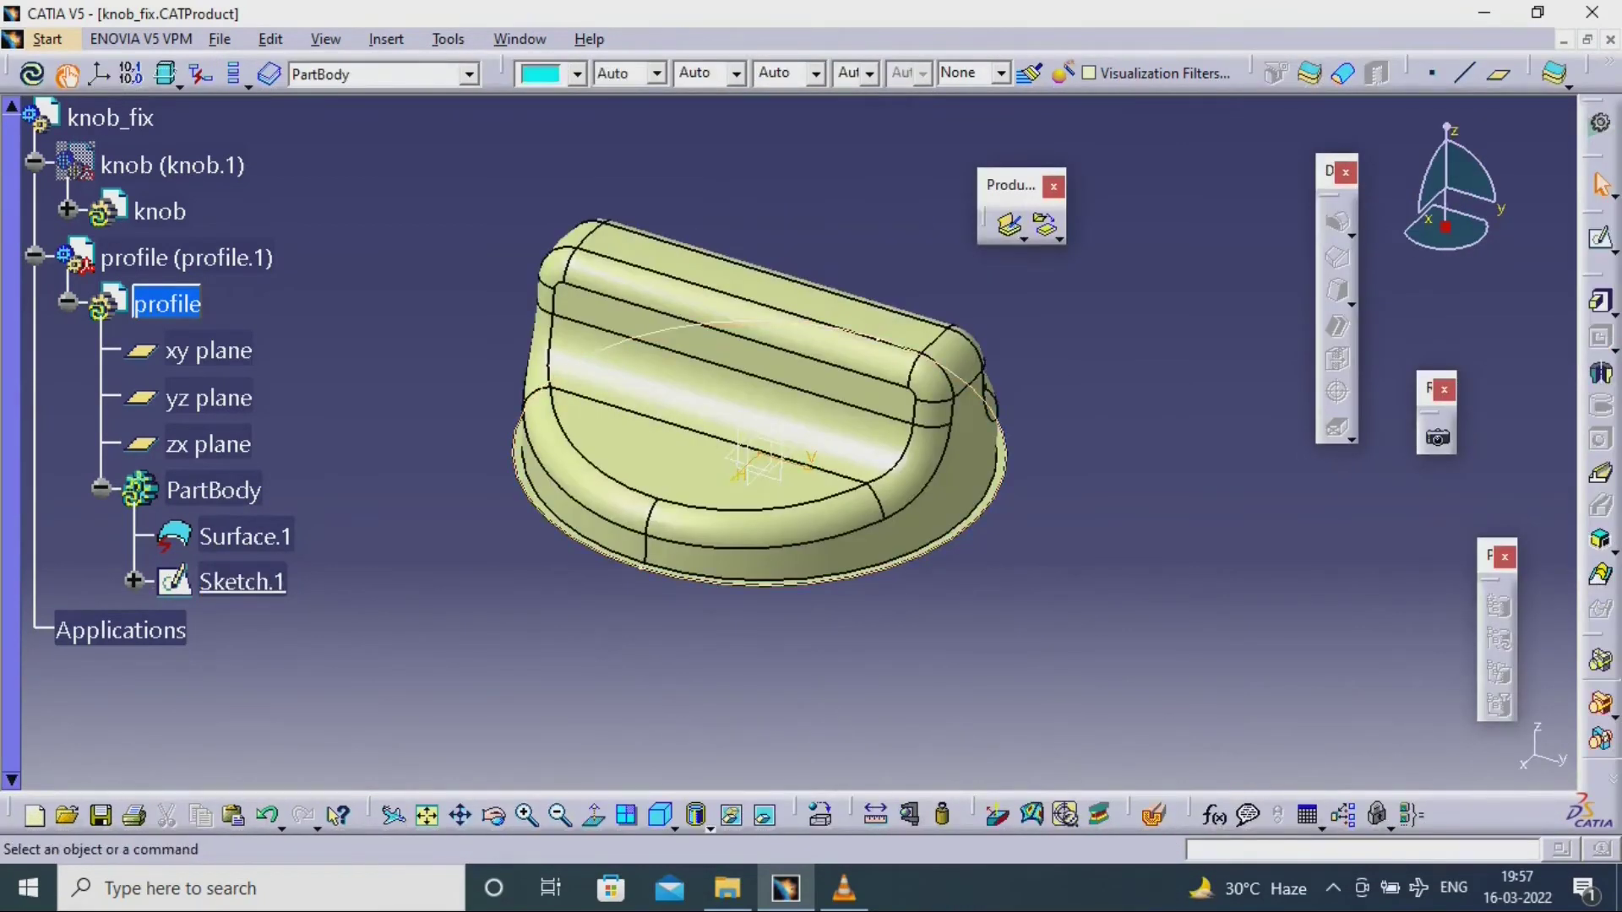
click(1601, 302)
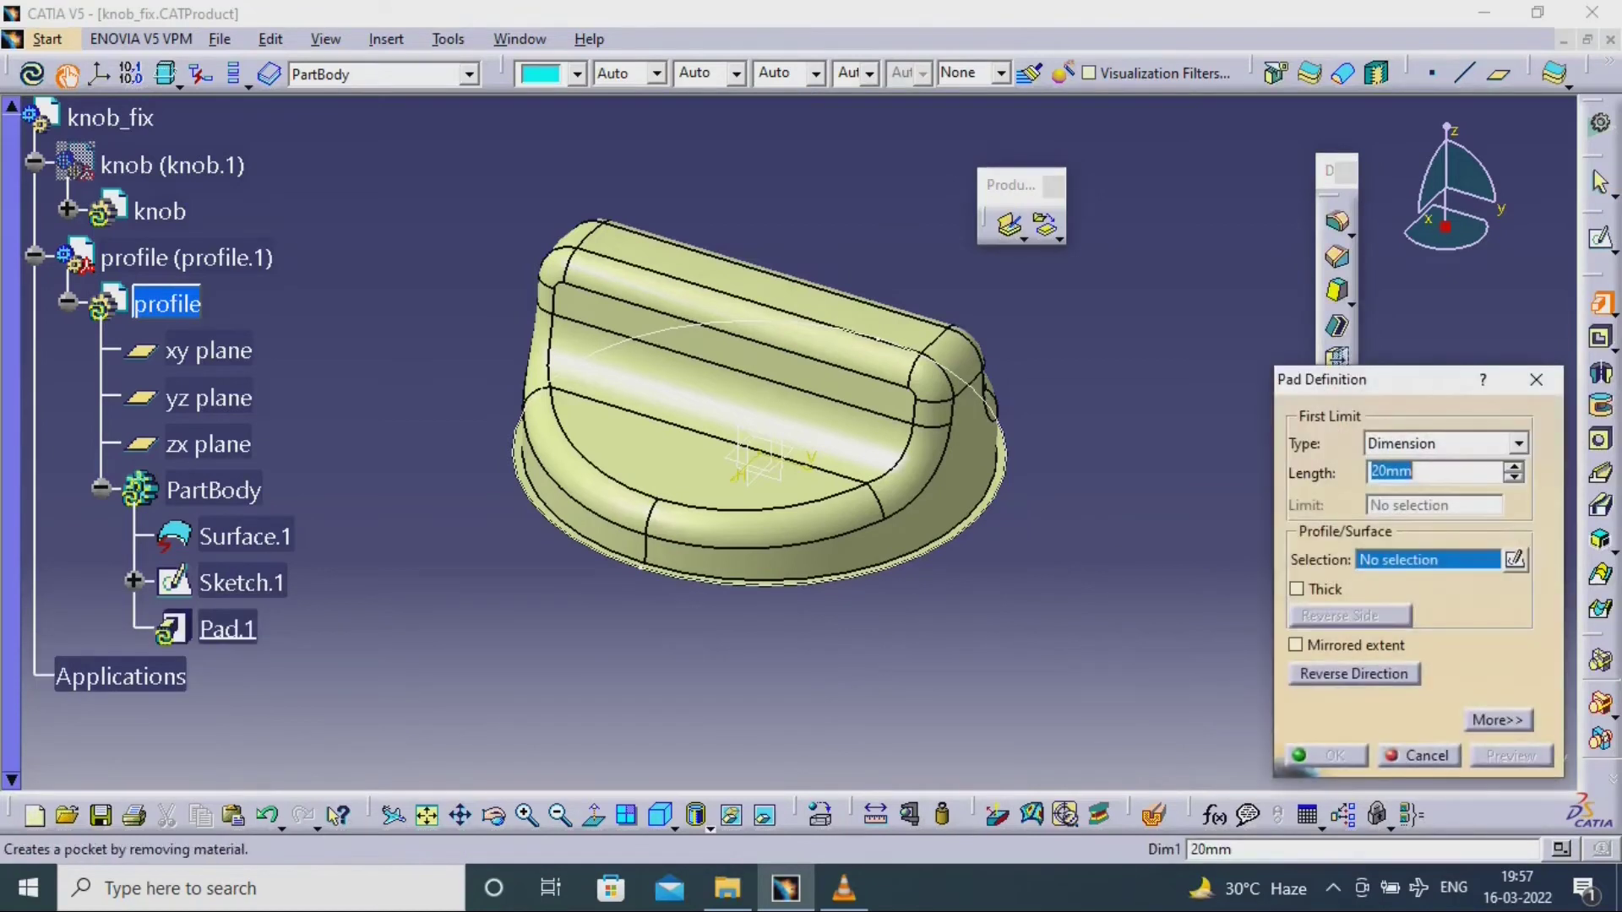
click(241, 583)
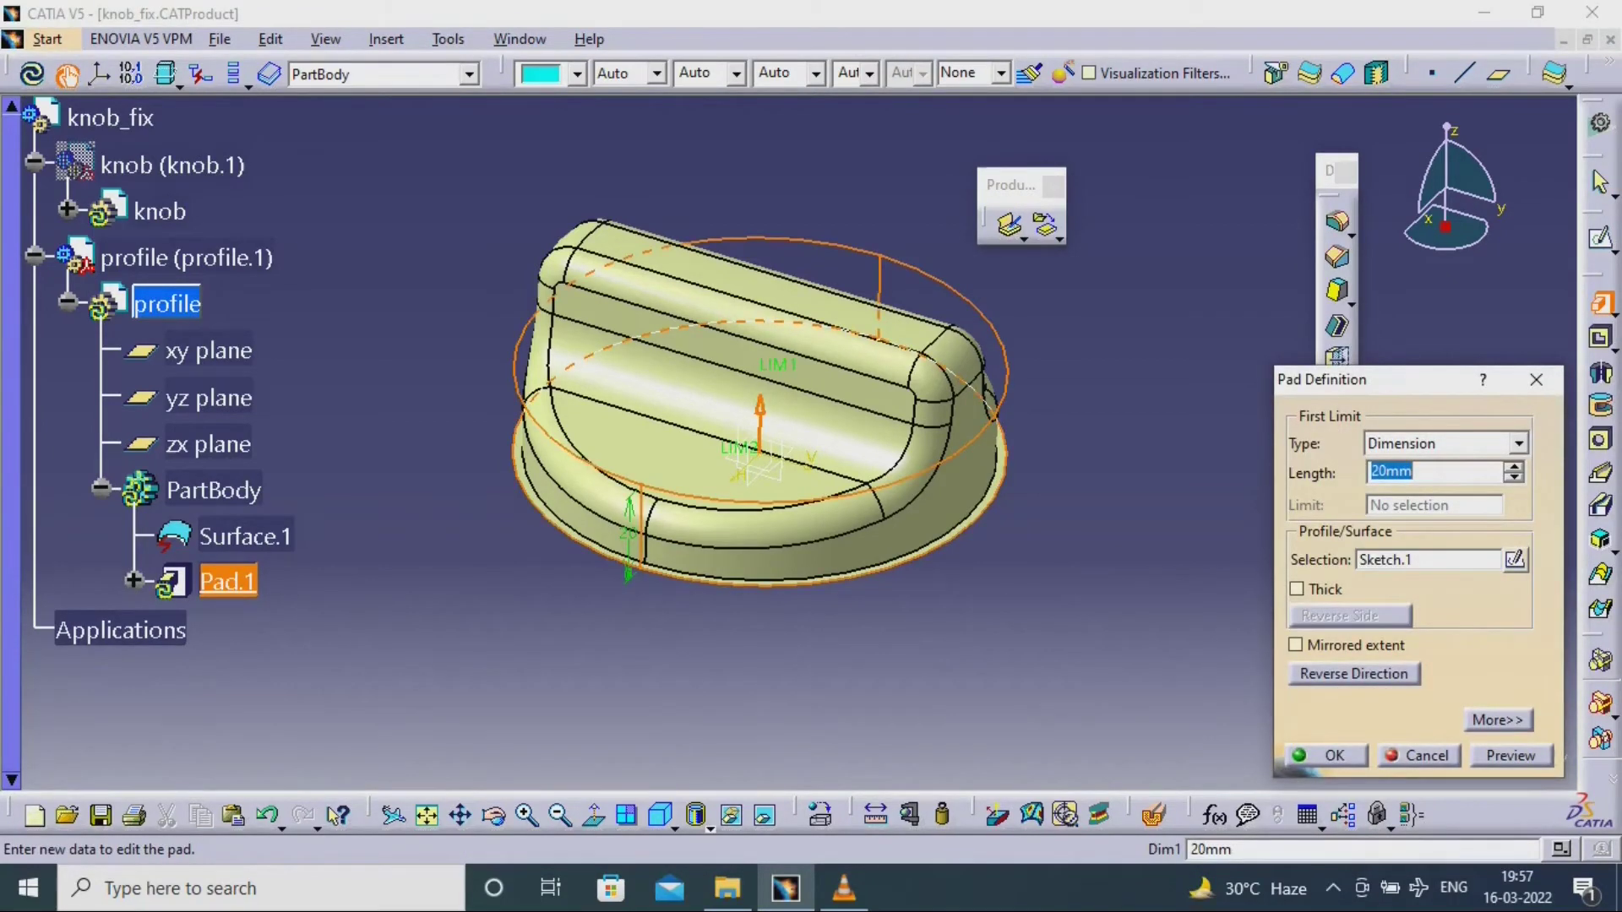
click(1295, 645)
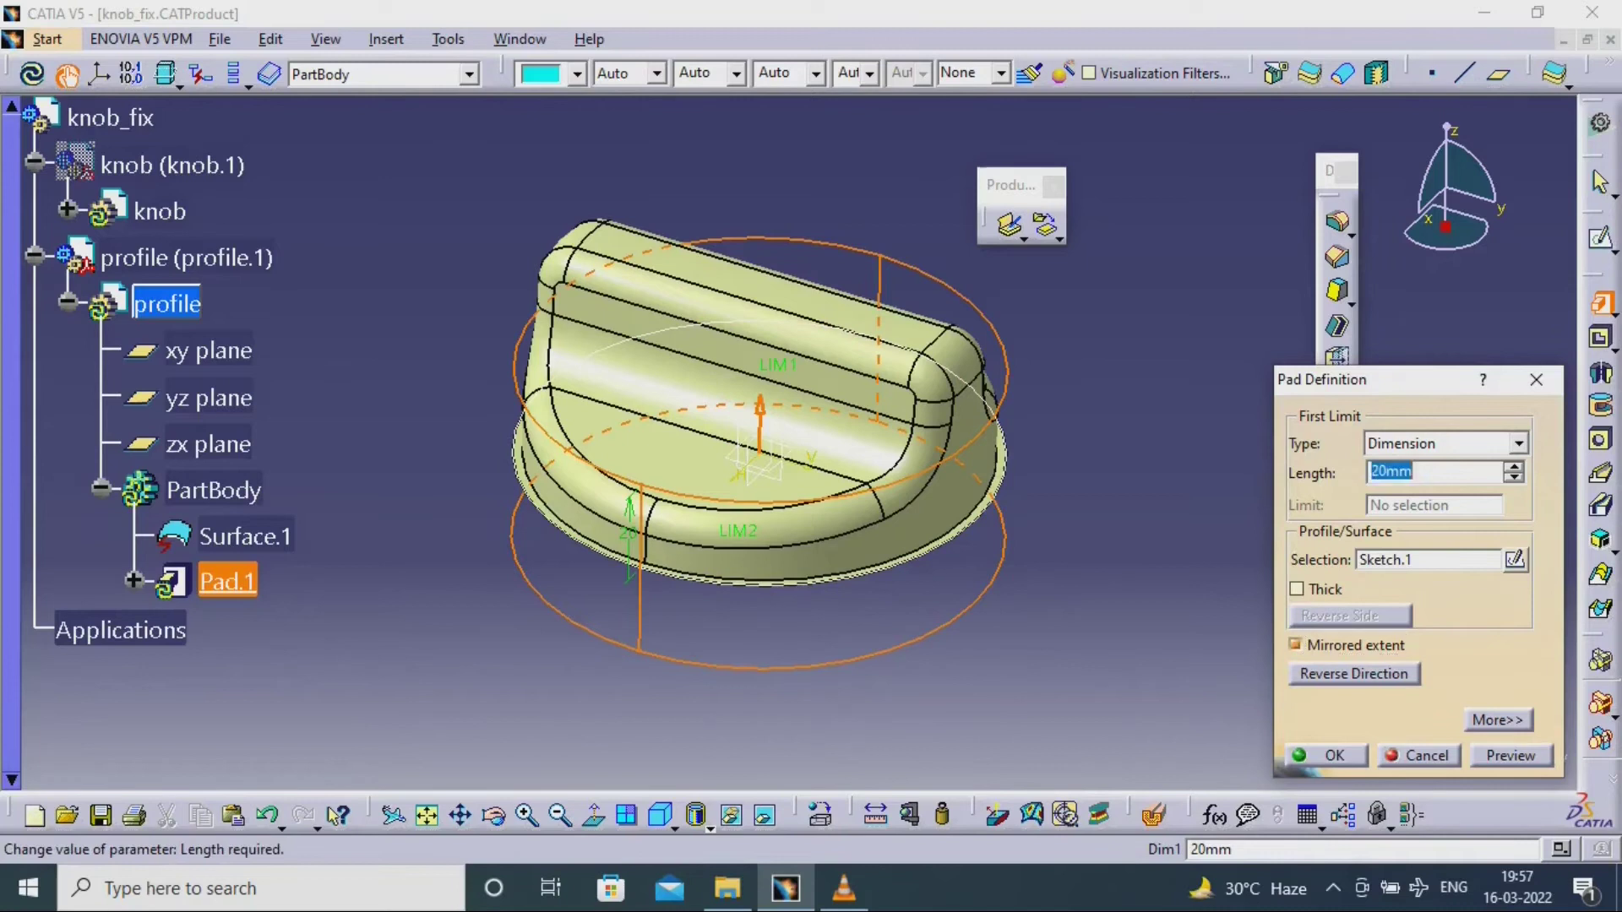
key(Return)
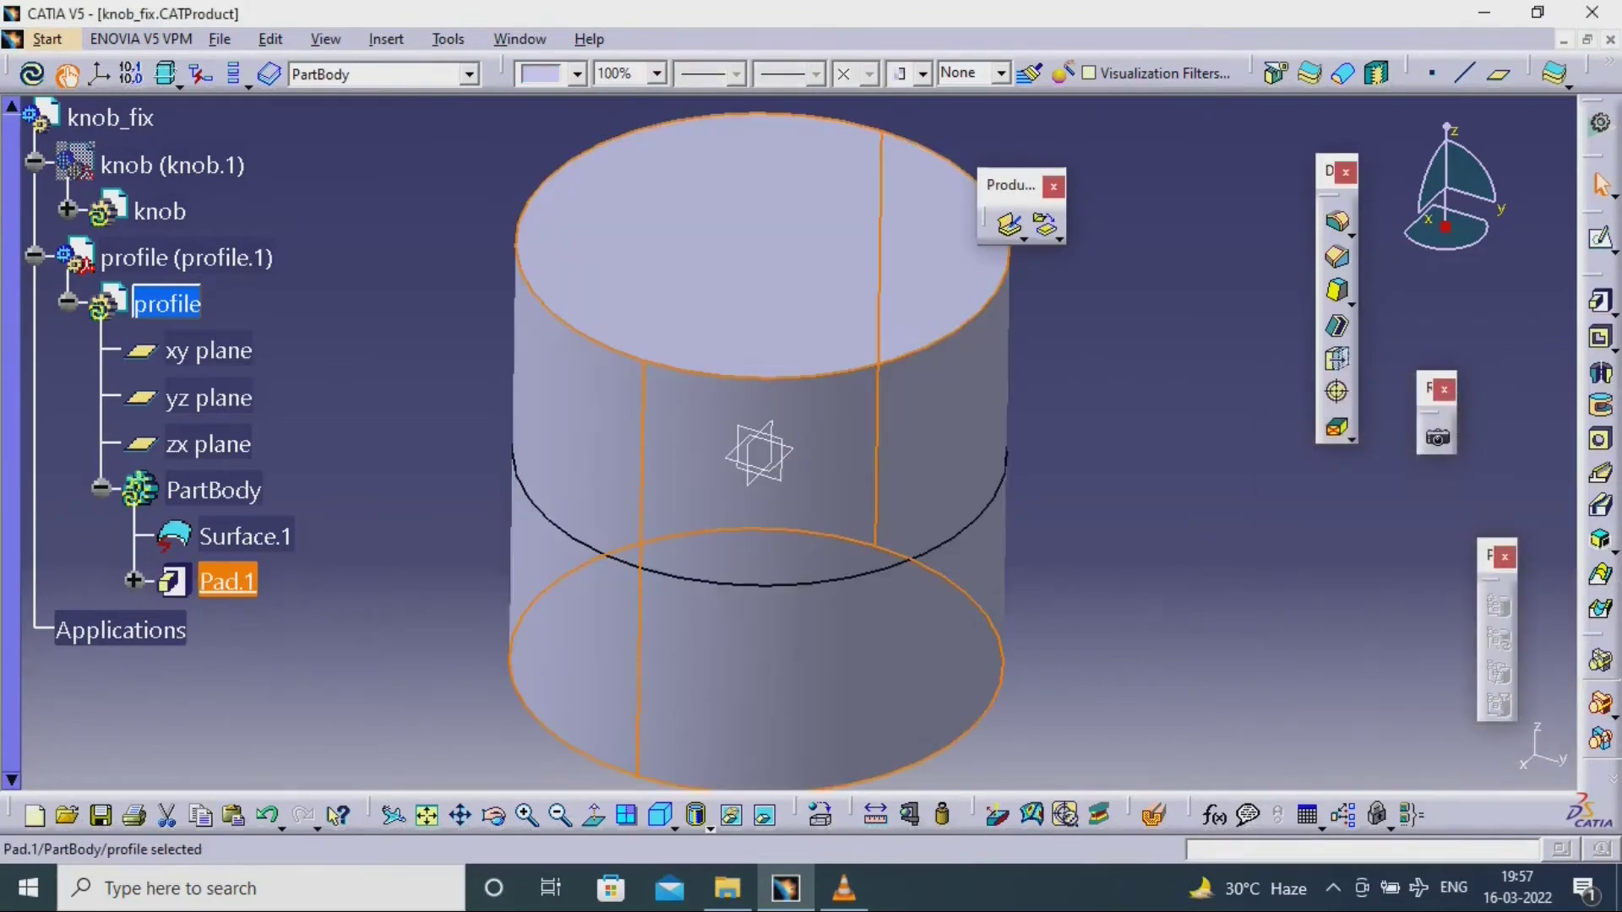
key(Escape)
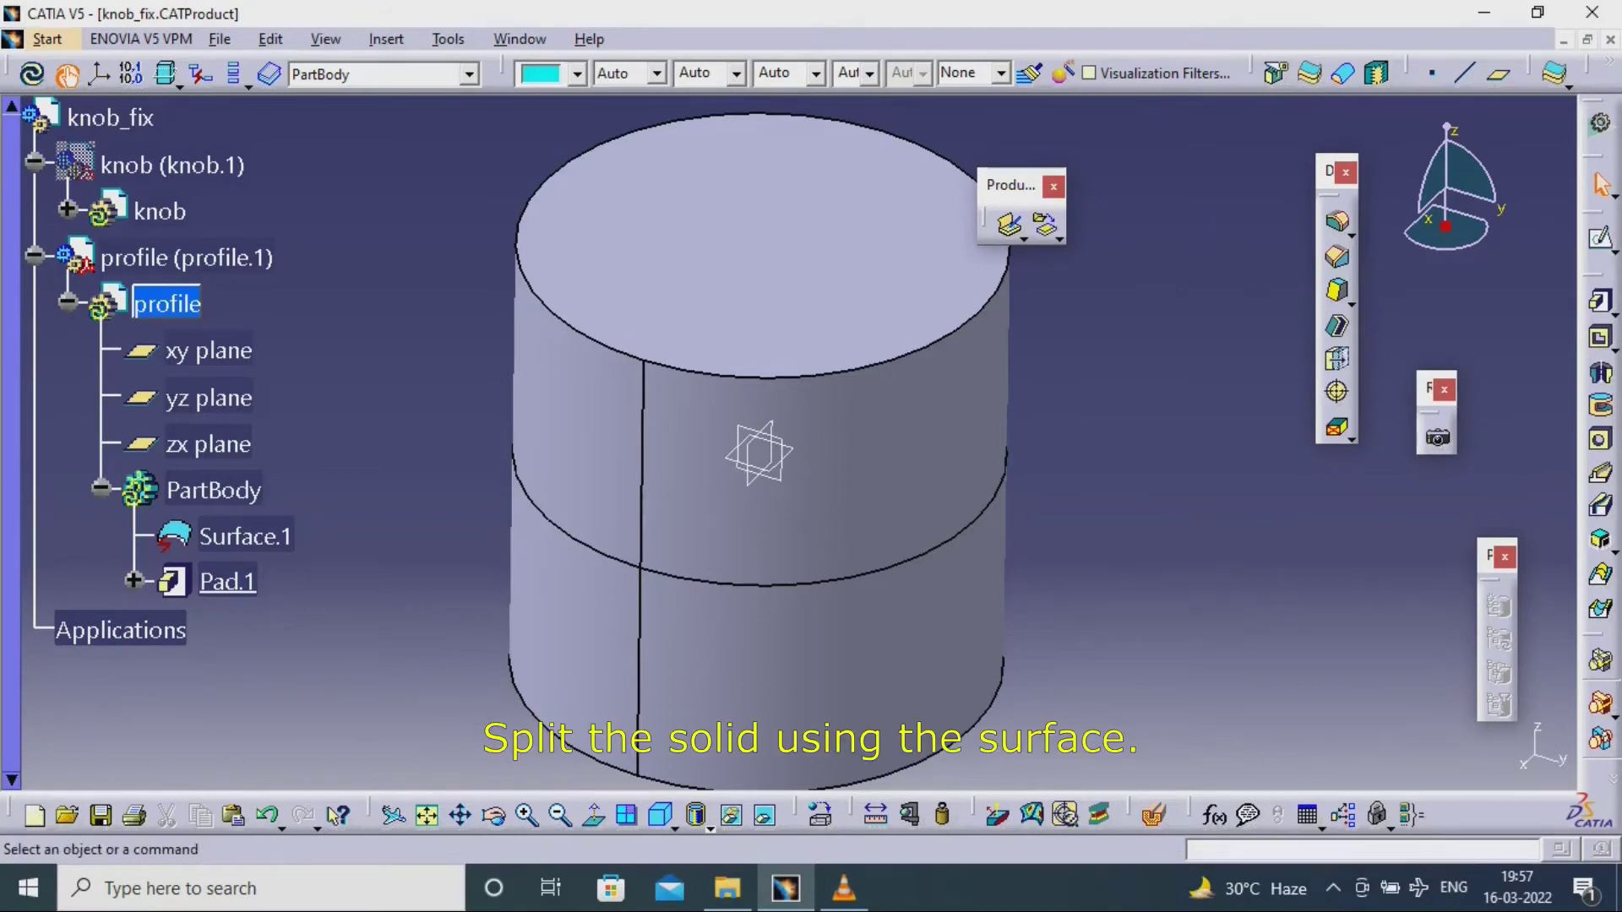
- Split the padded cylinder with Surface.1, keeping the material beneath the surface, and hide Surface.1
drag(1251, 67, 1216, 103)
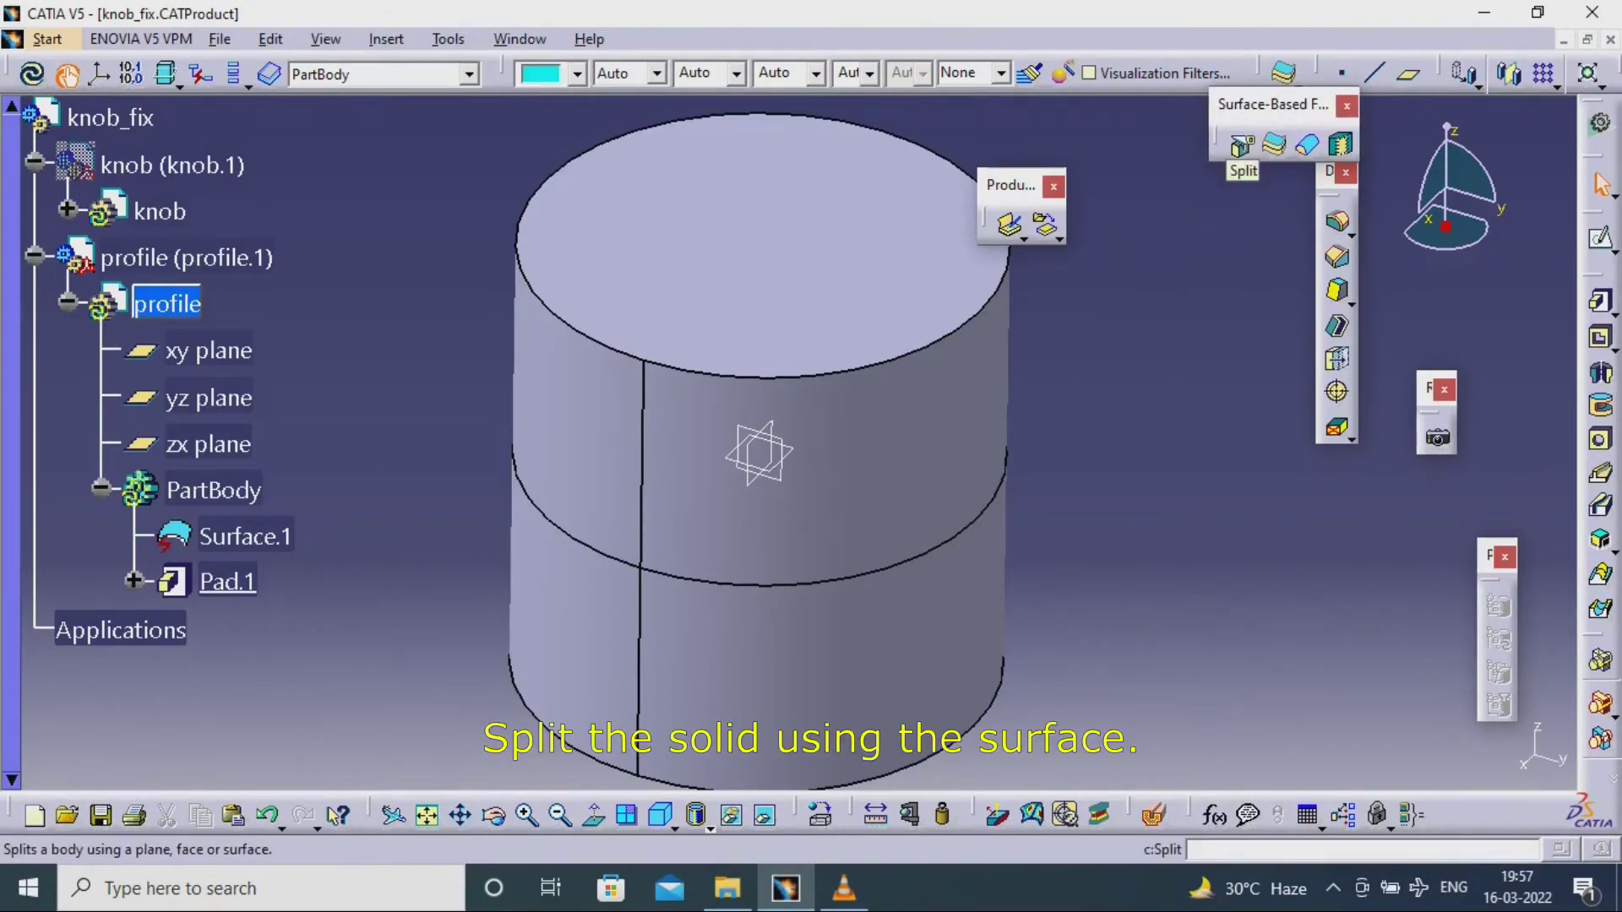
click(1242, 145)
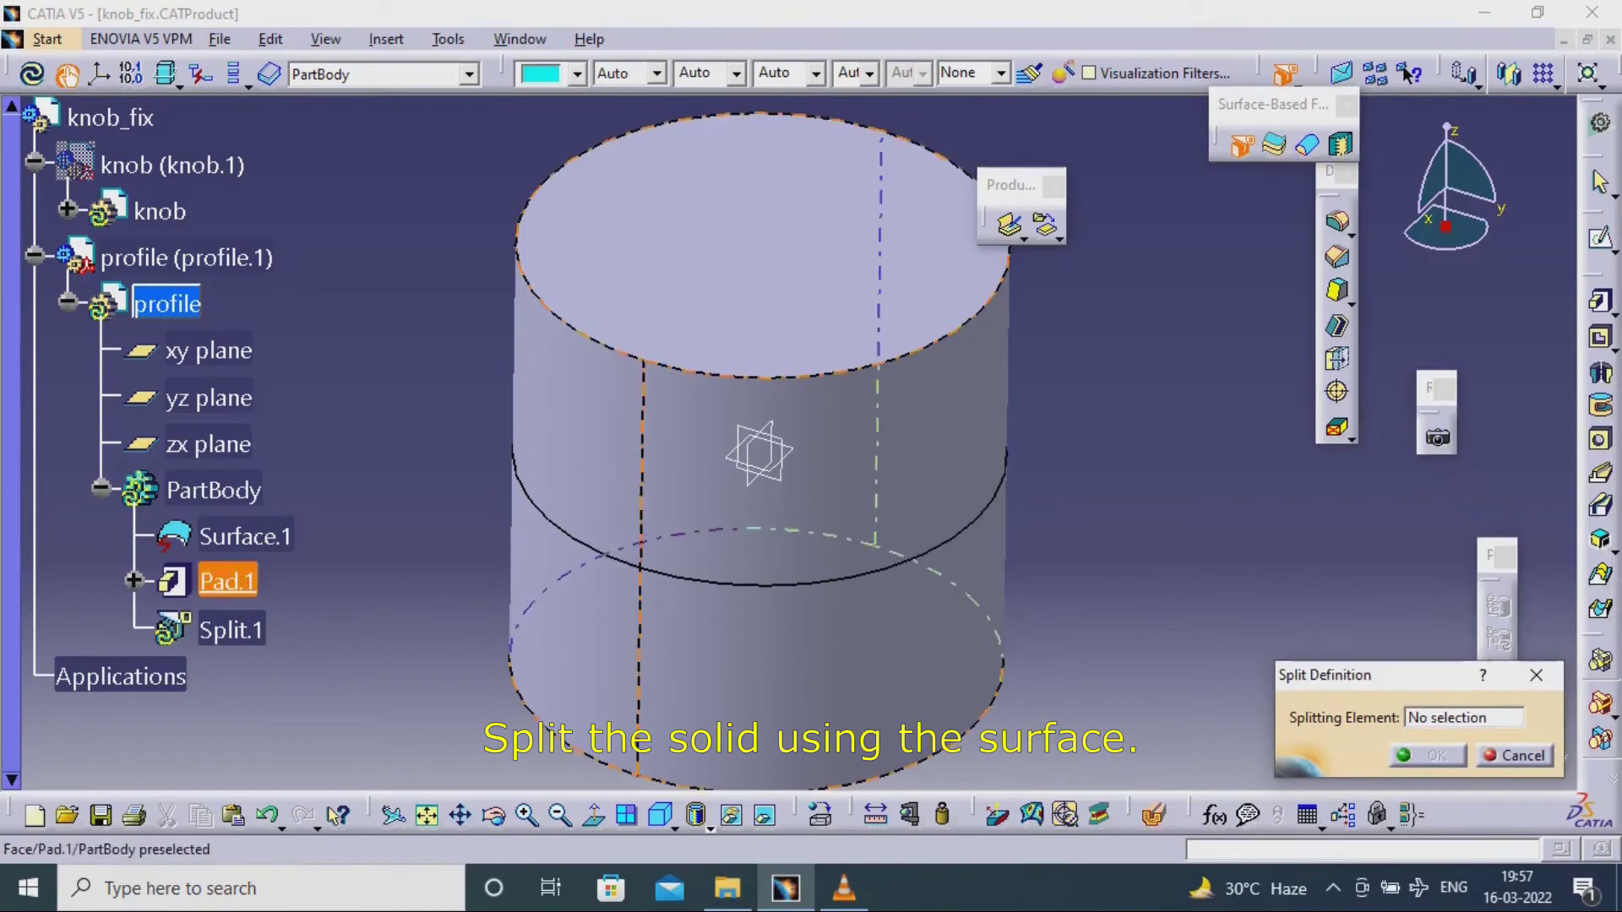
click(245, 536)
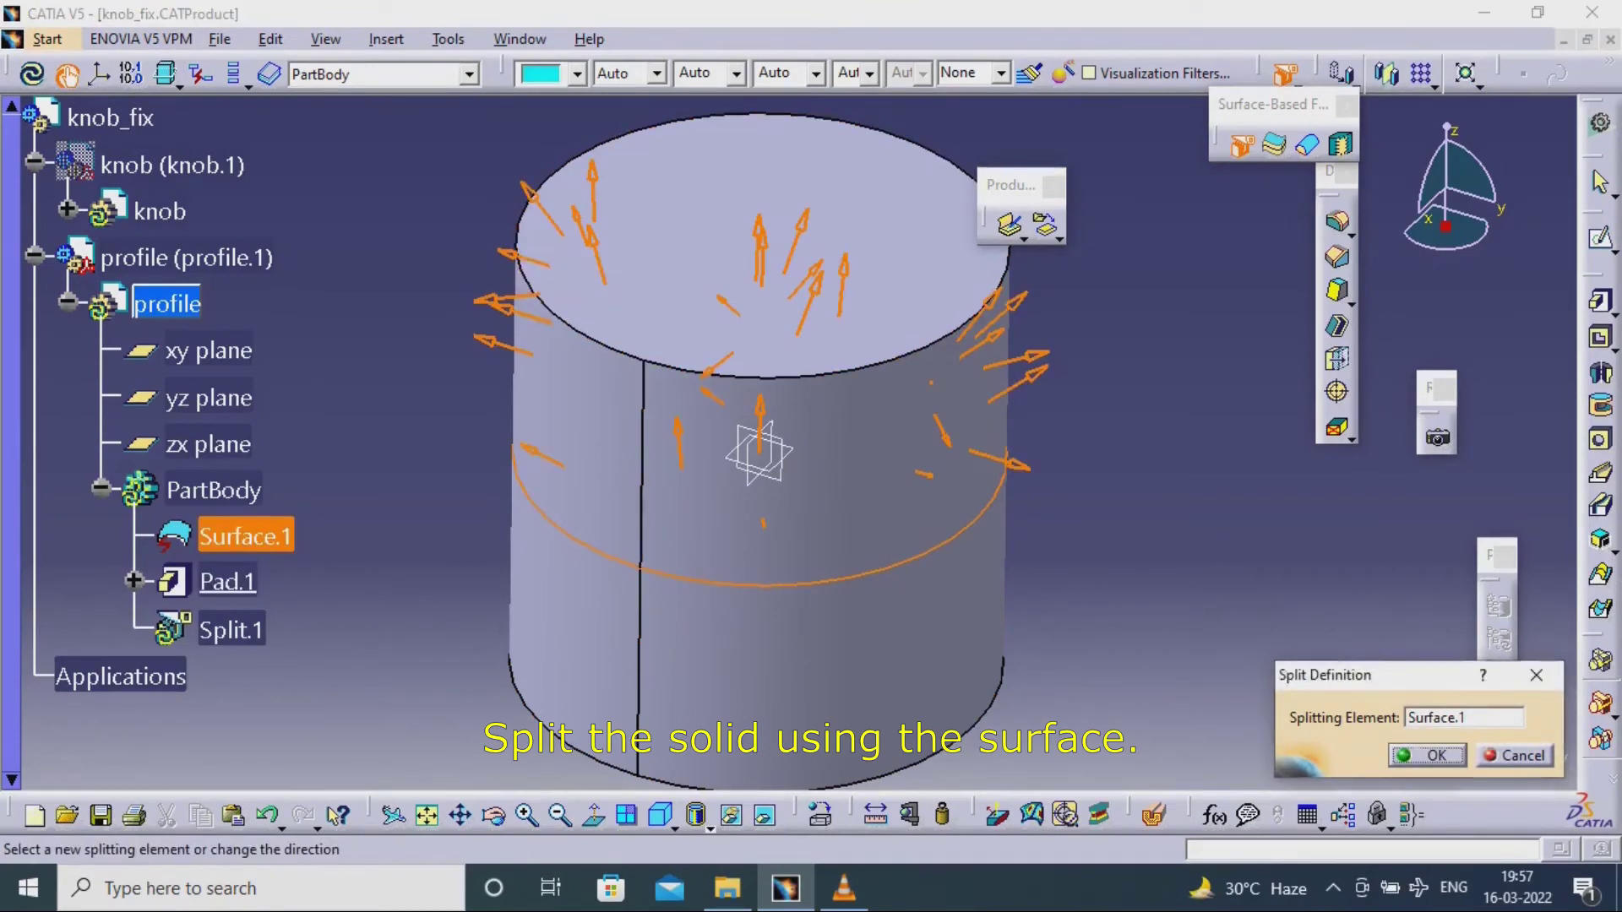
click(761, 423)
click(1428, 755)
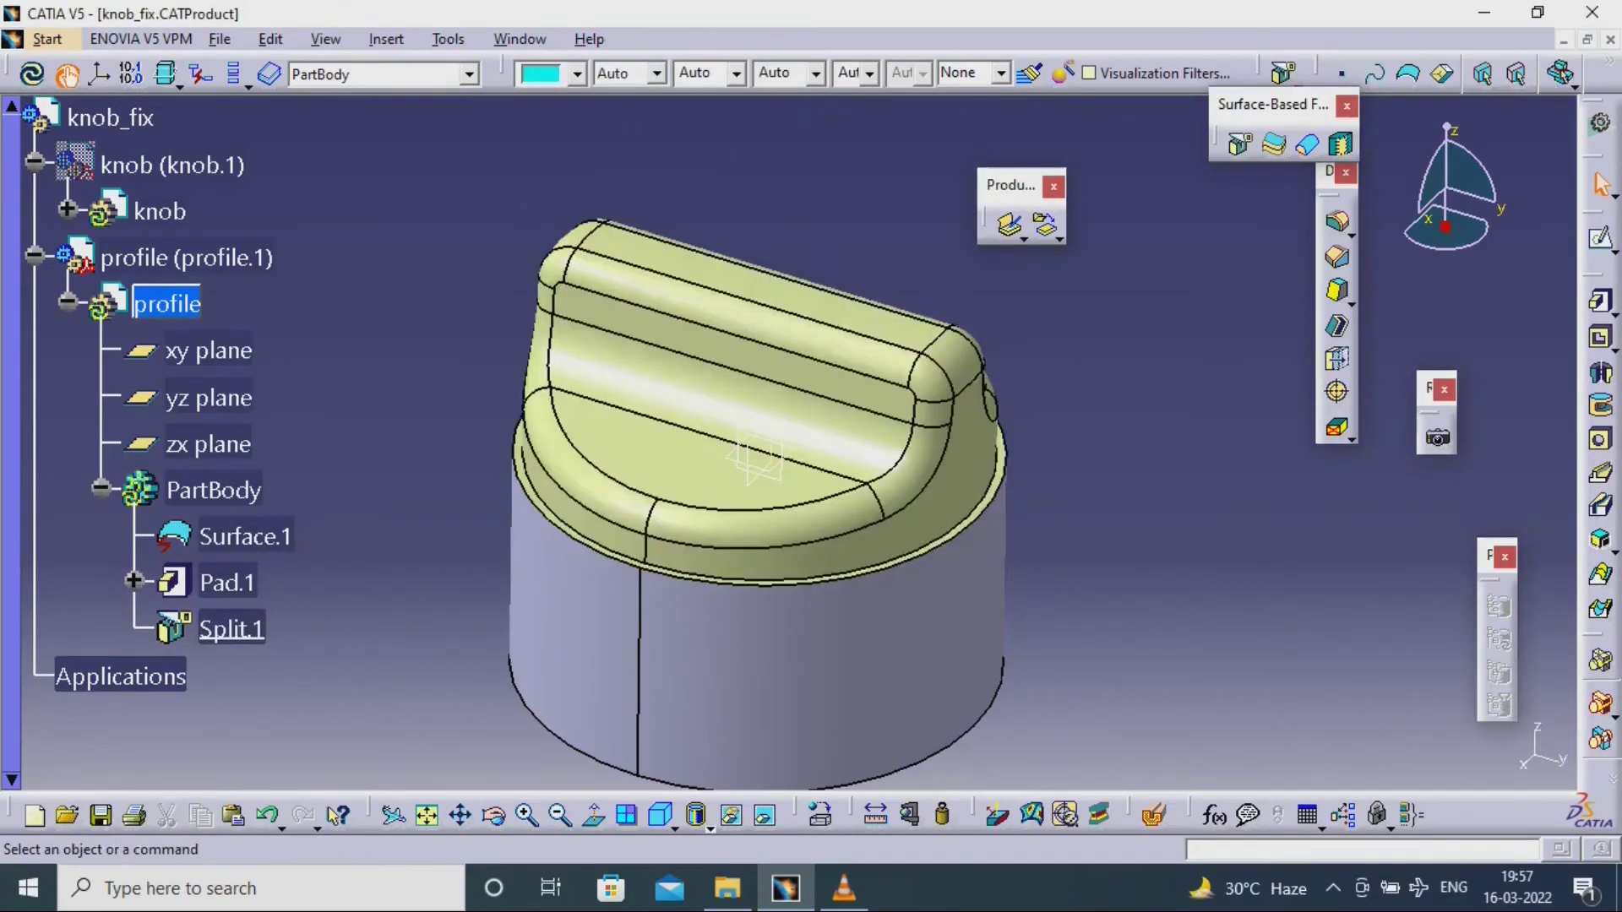
right_click(269, 537)
click(335, 122)
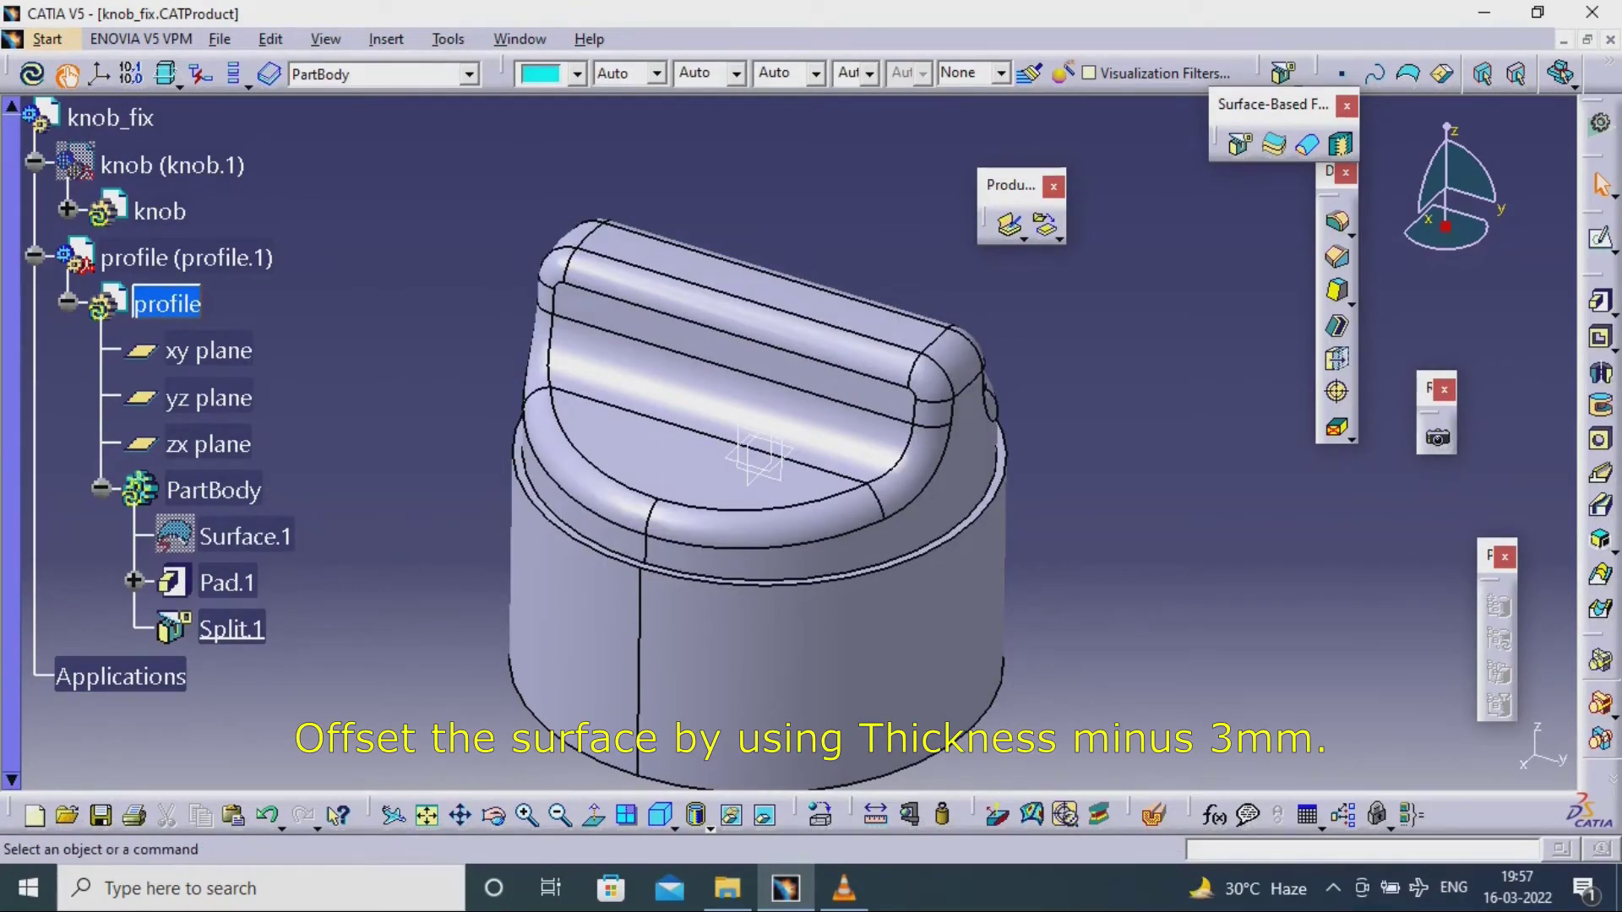
- Apply a -3 mm Thickness to the knob-shaped faces and a second -3 mm Thickness to the flat ring face around them
click(1338, 361)
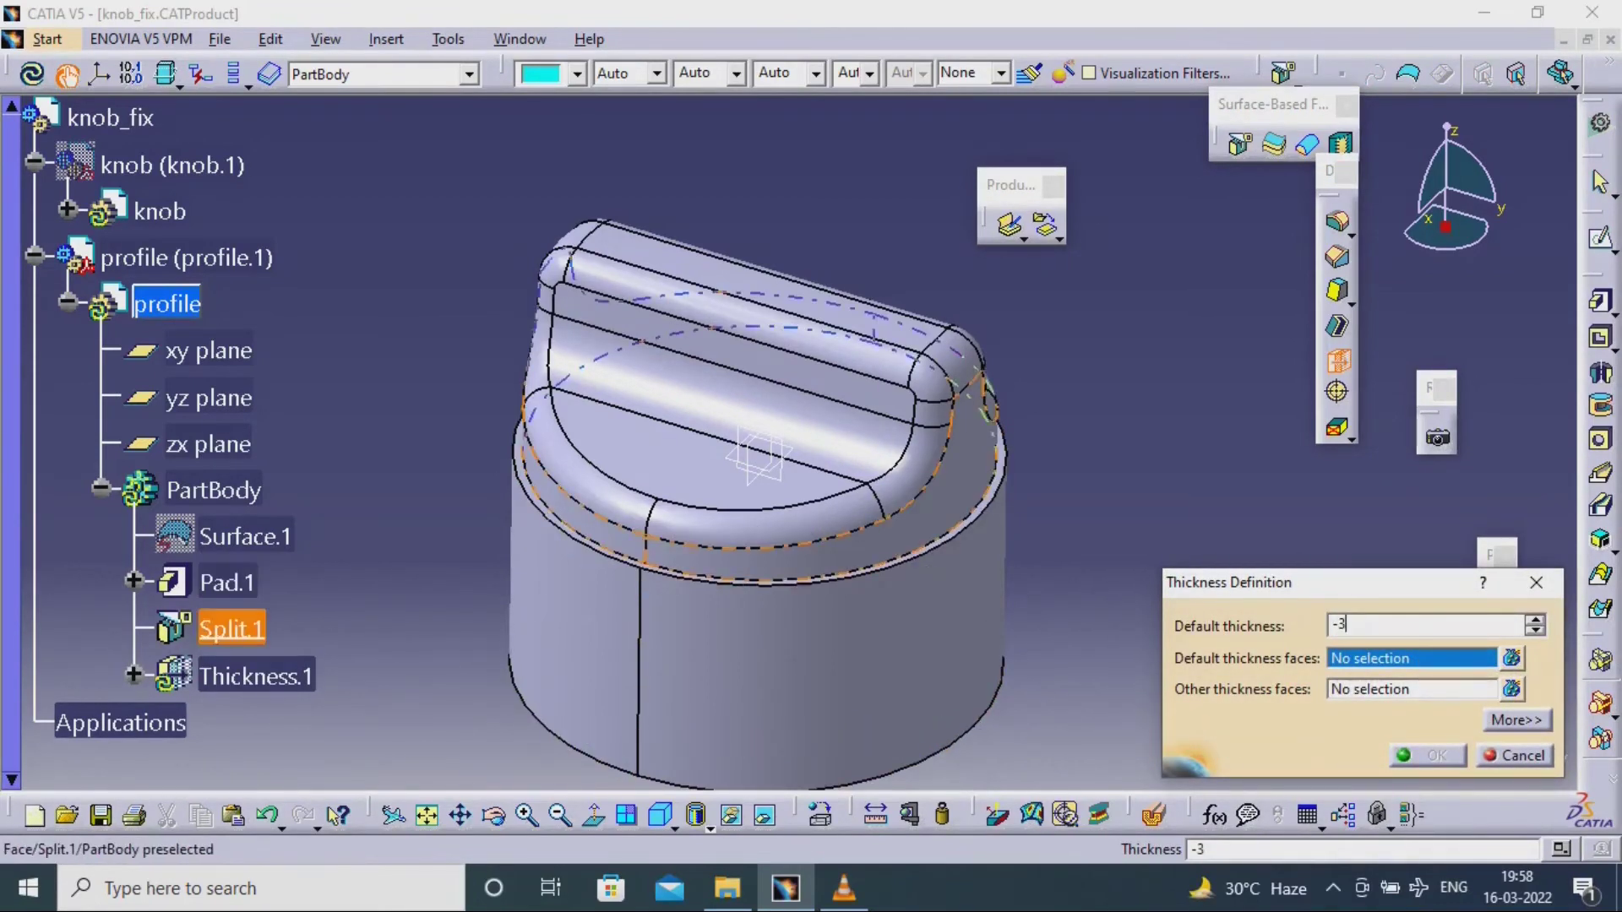
click(931, 512)
click(1427, 756)
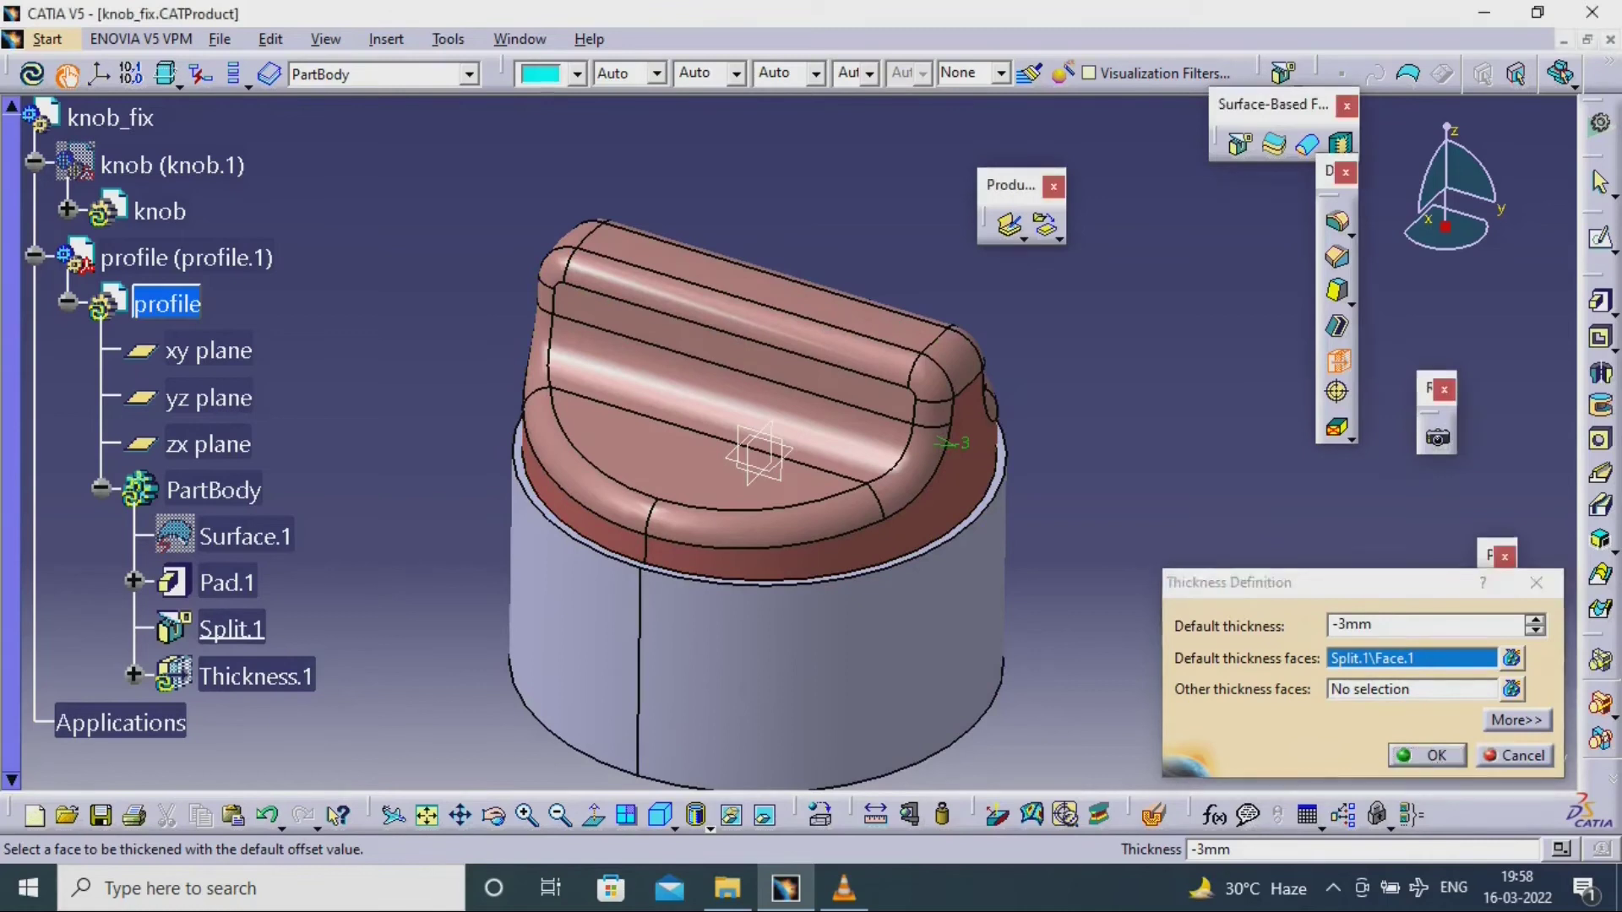
click(1339, 361)
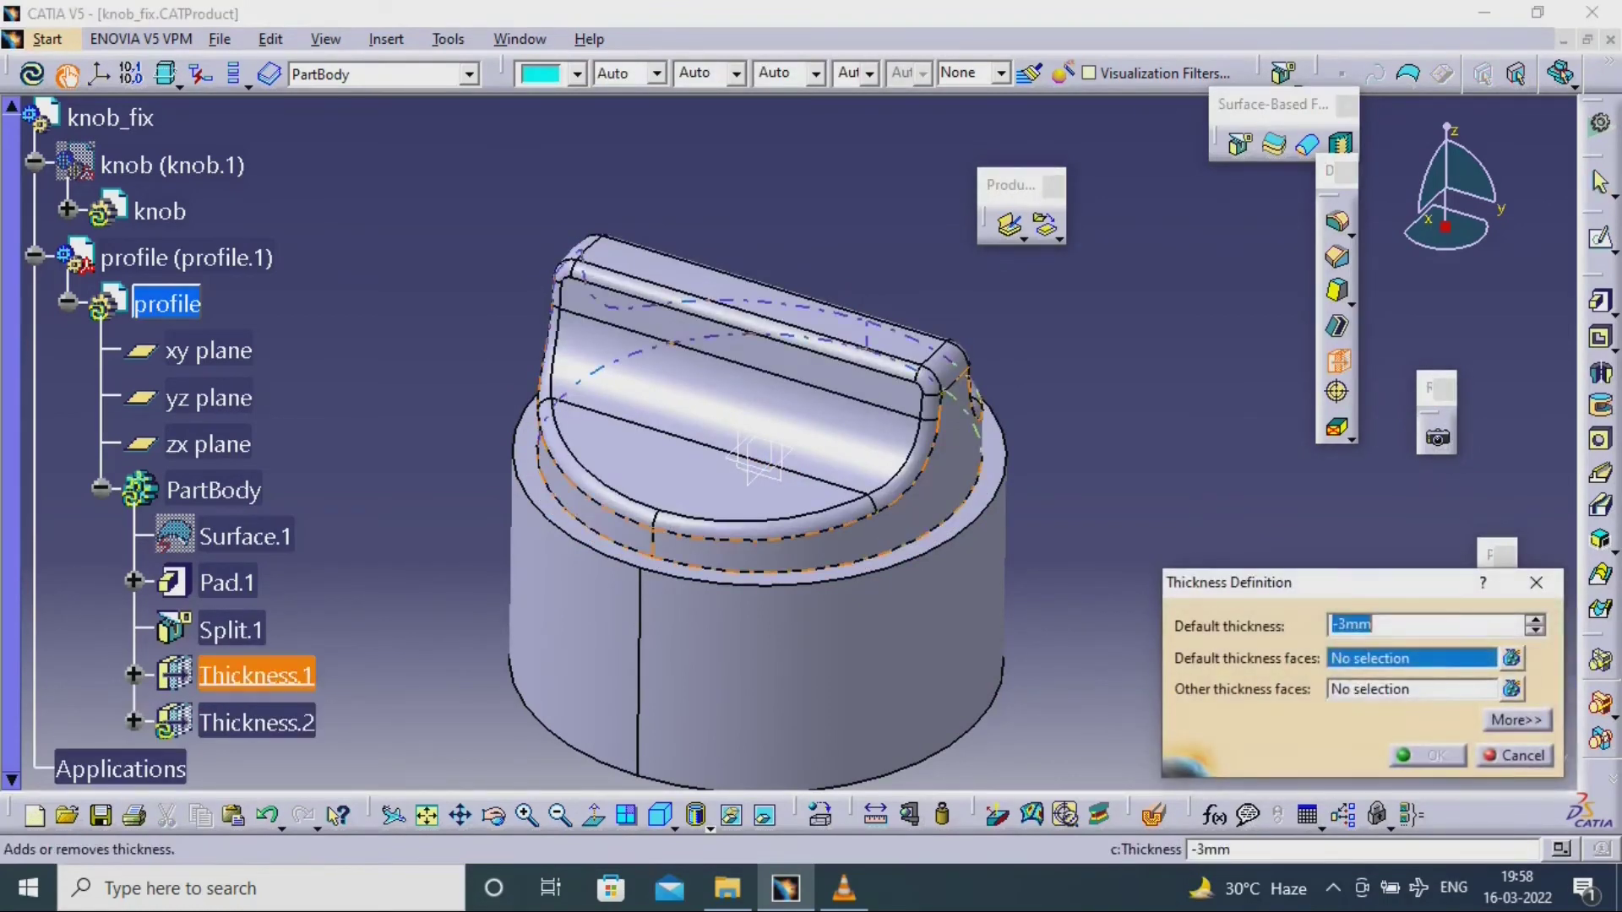
click(957, 523)
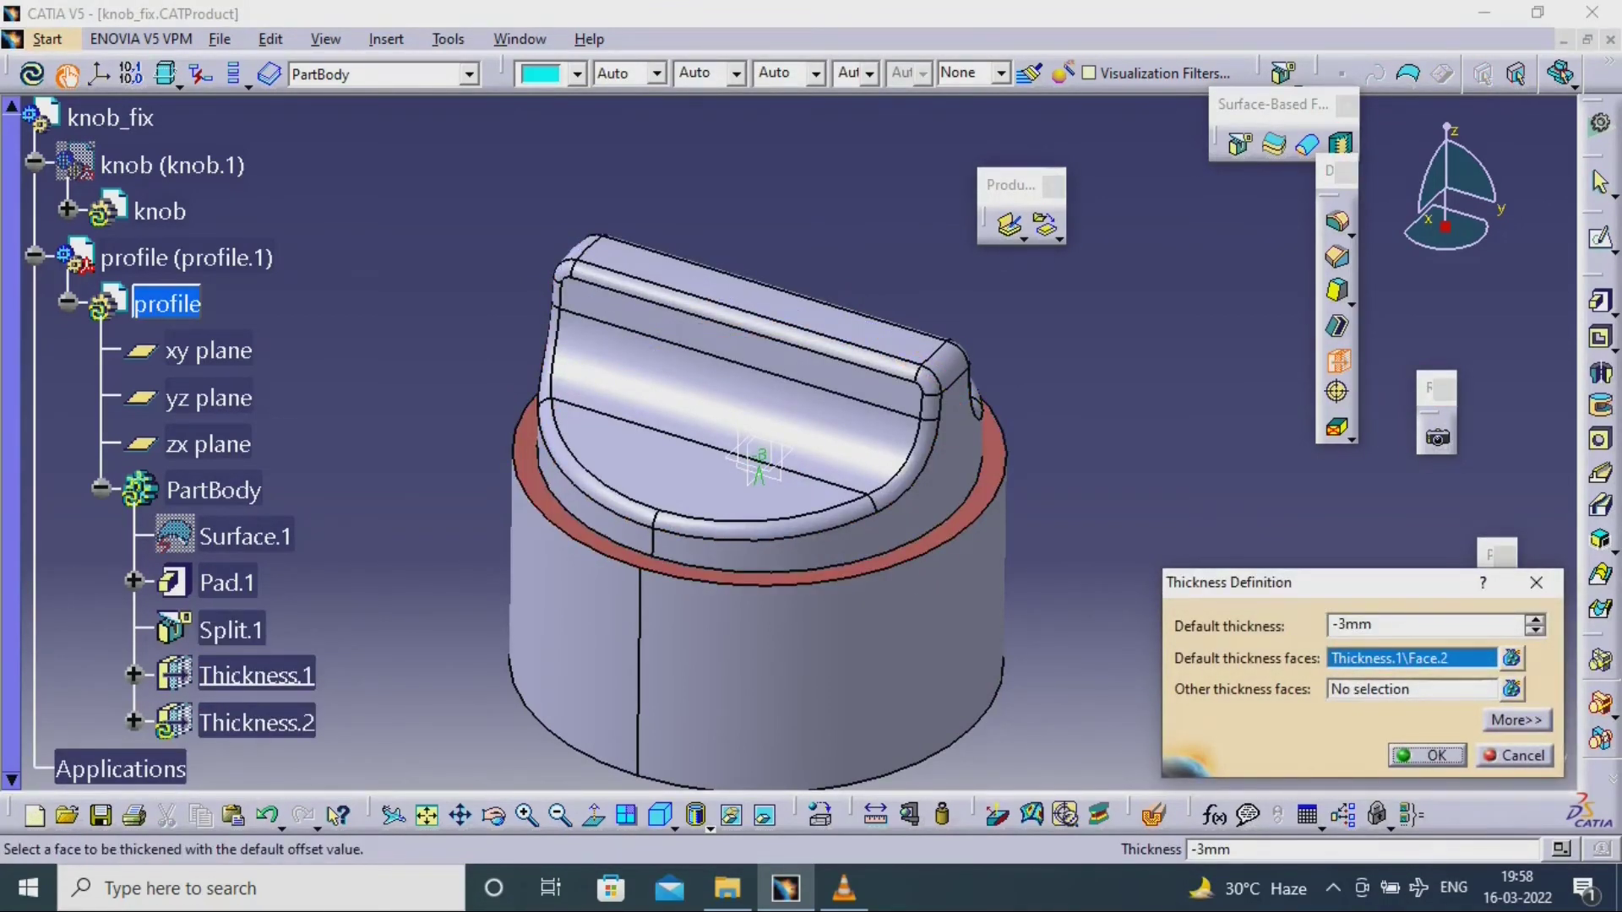
click(1428, 756)
- Open a sketch on the solid's flat bottom face and project its circular edge as construction geometry
middle_drag(701, 574, 782, 223)
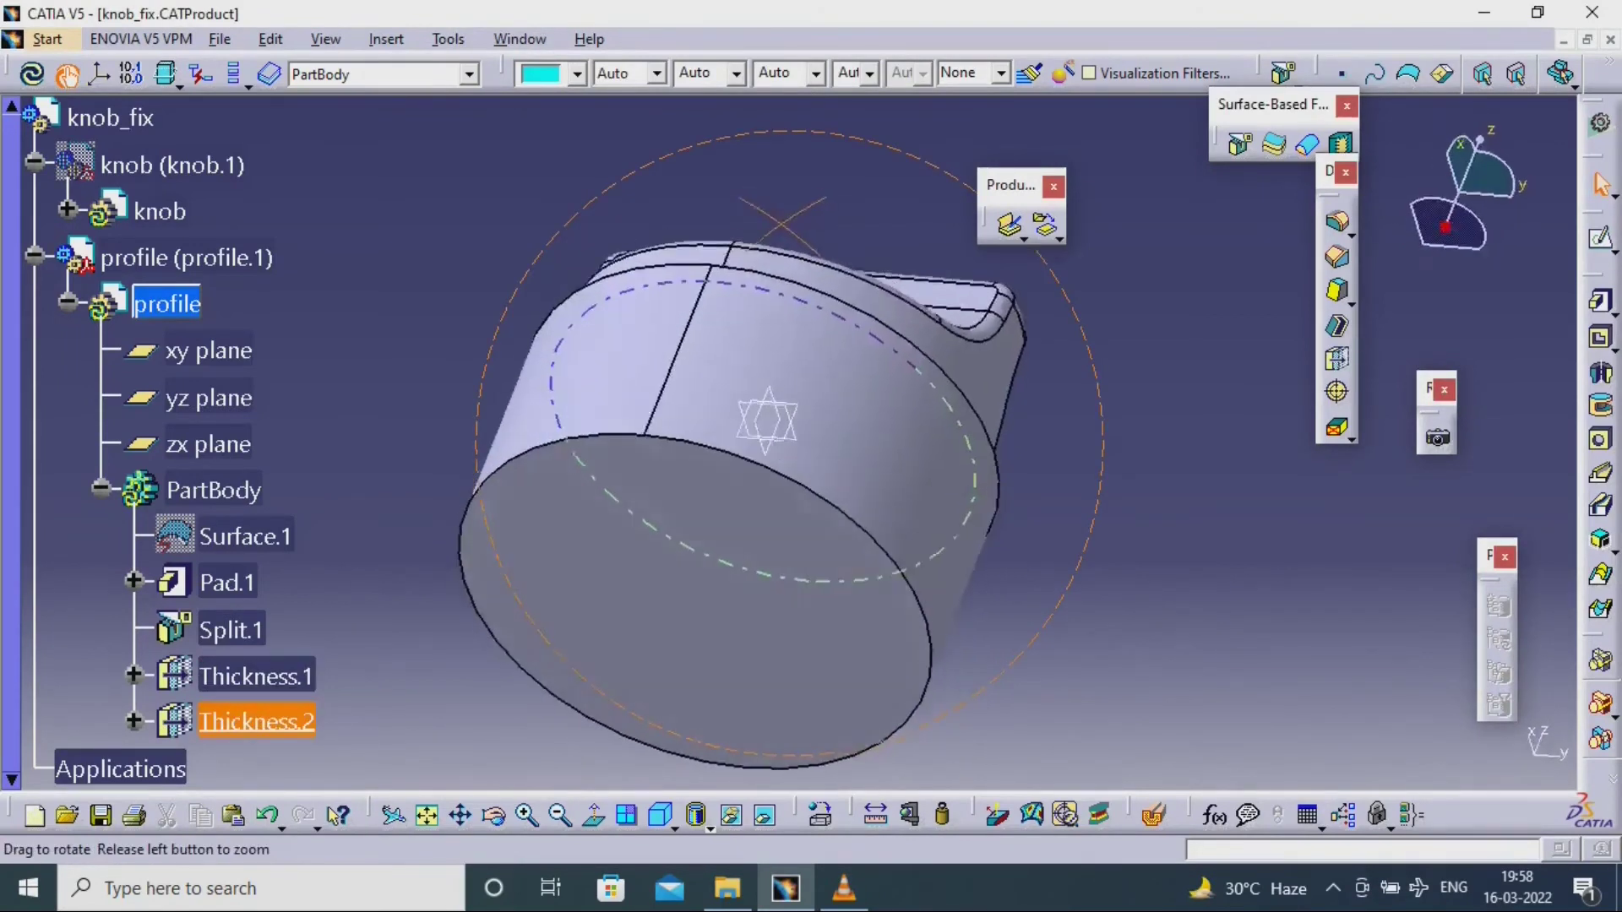
middle_drag(767, 421, 766, 433)
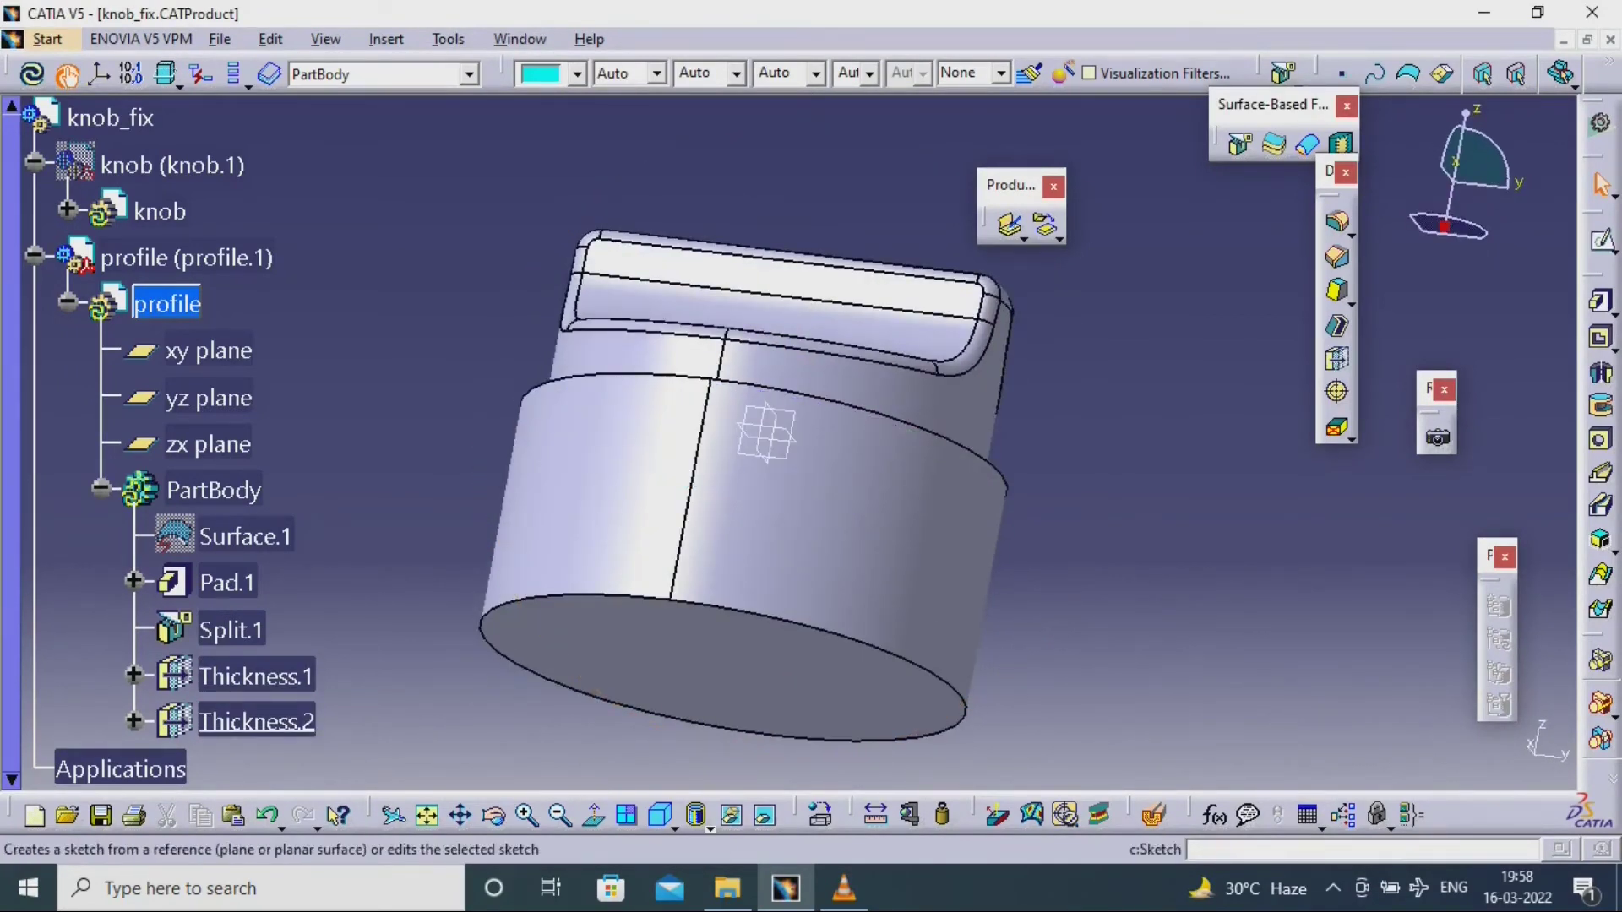
click(1601, 239)
click(743, 676)
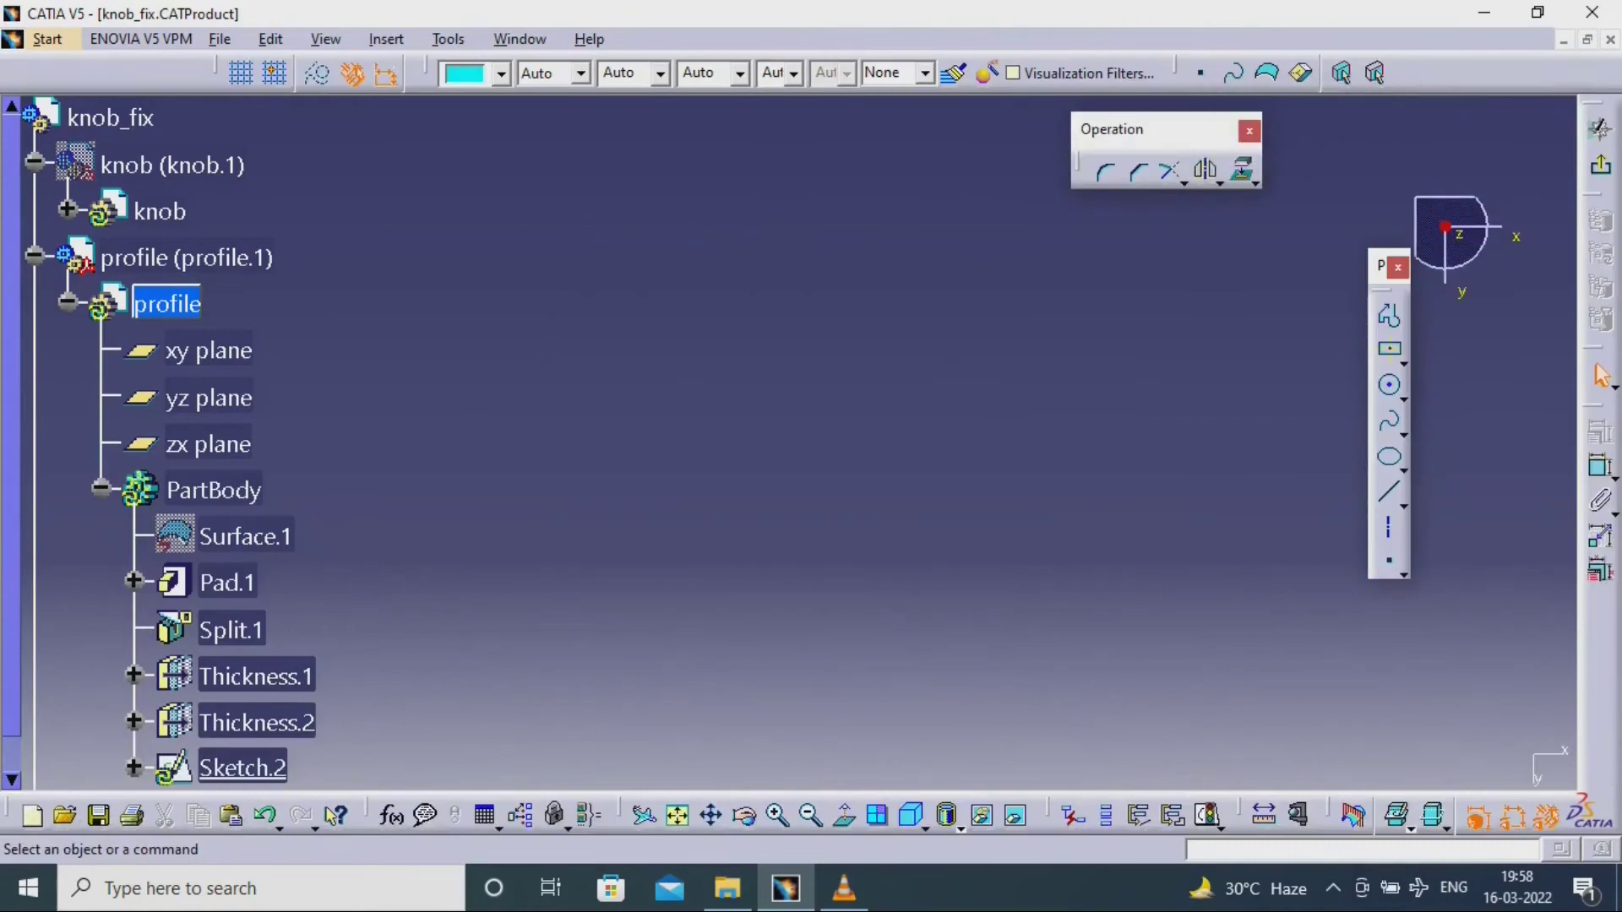
click(677, 815)
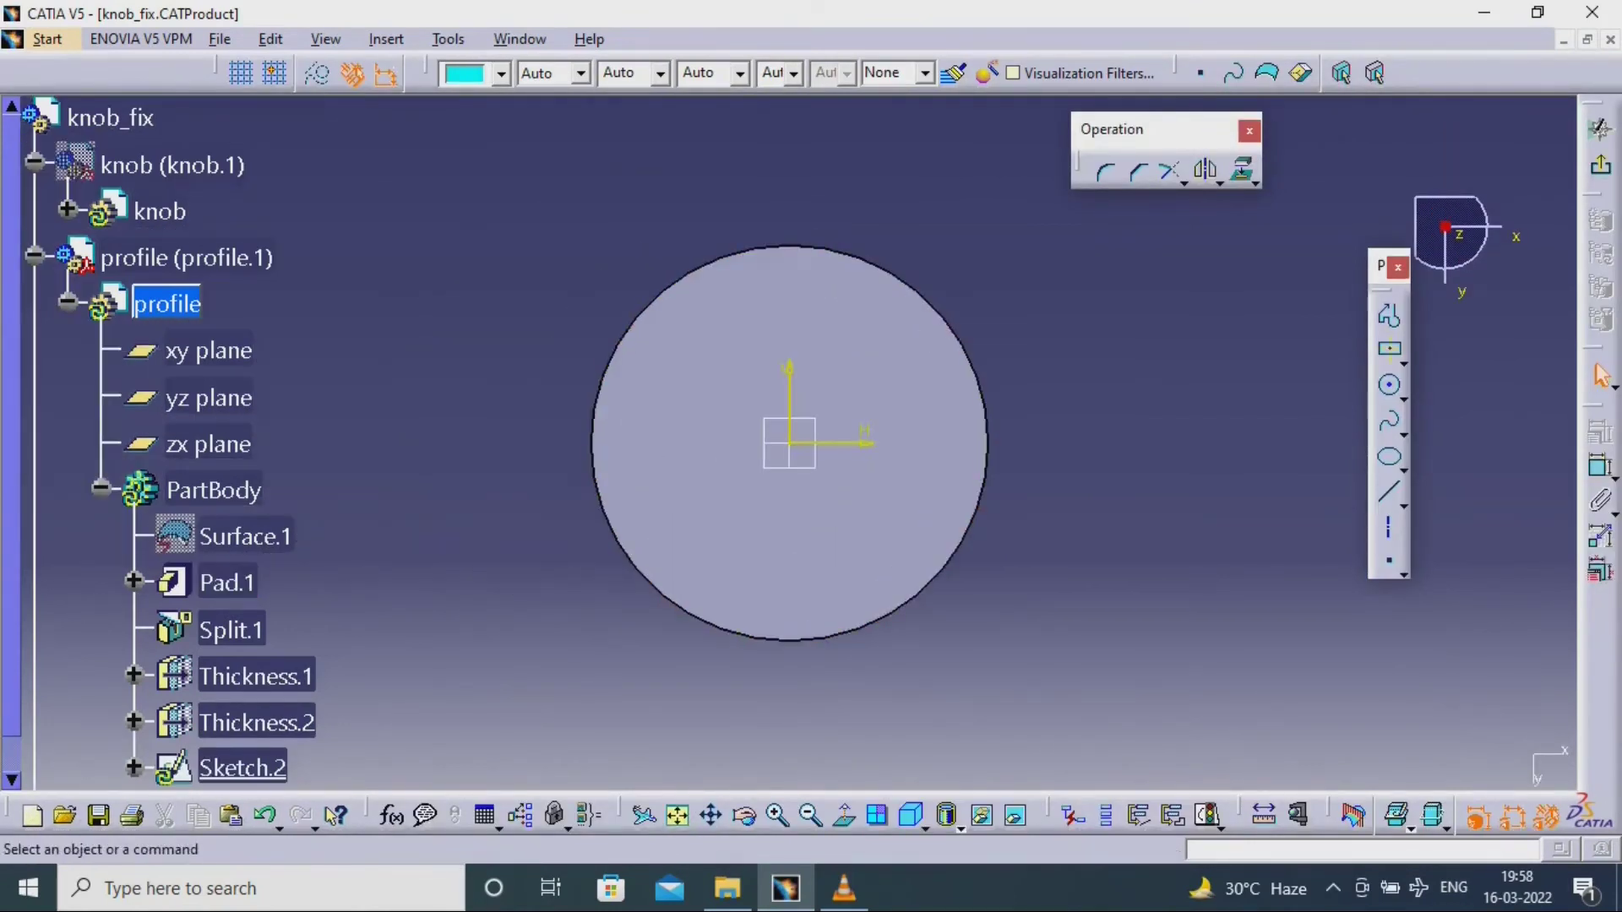
click(930, 583)
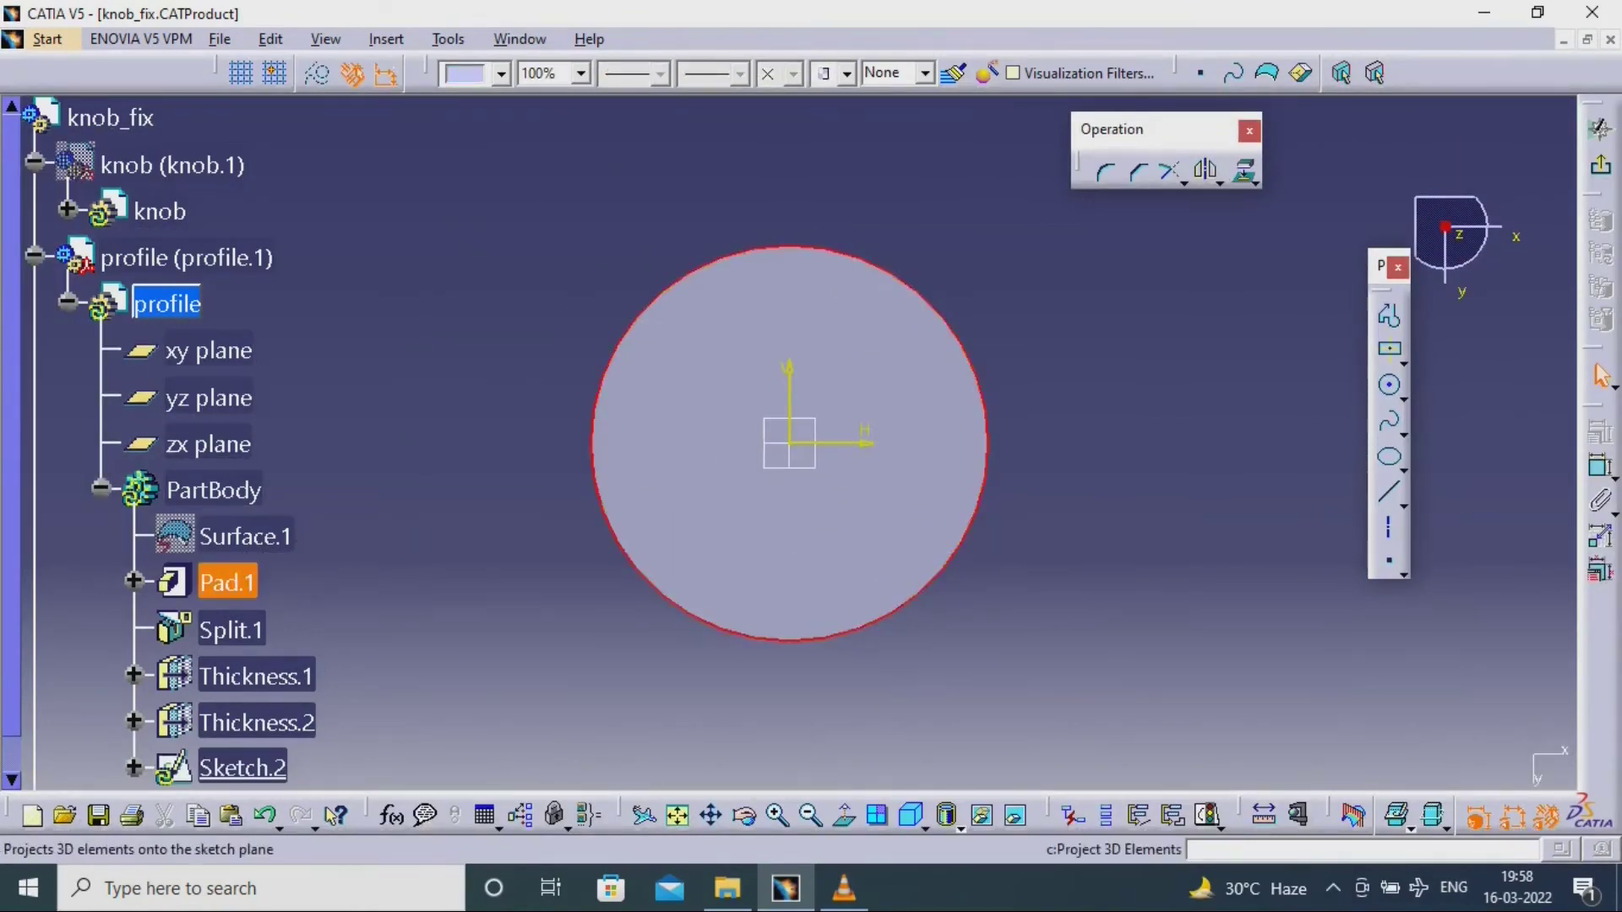
click(1242, 170)
click(318, 75)
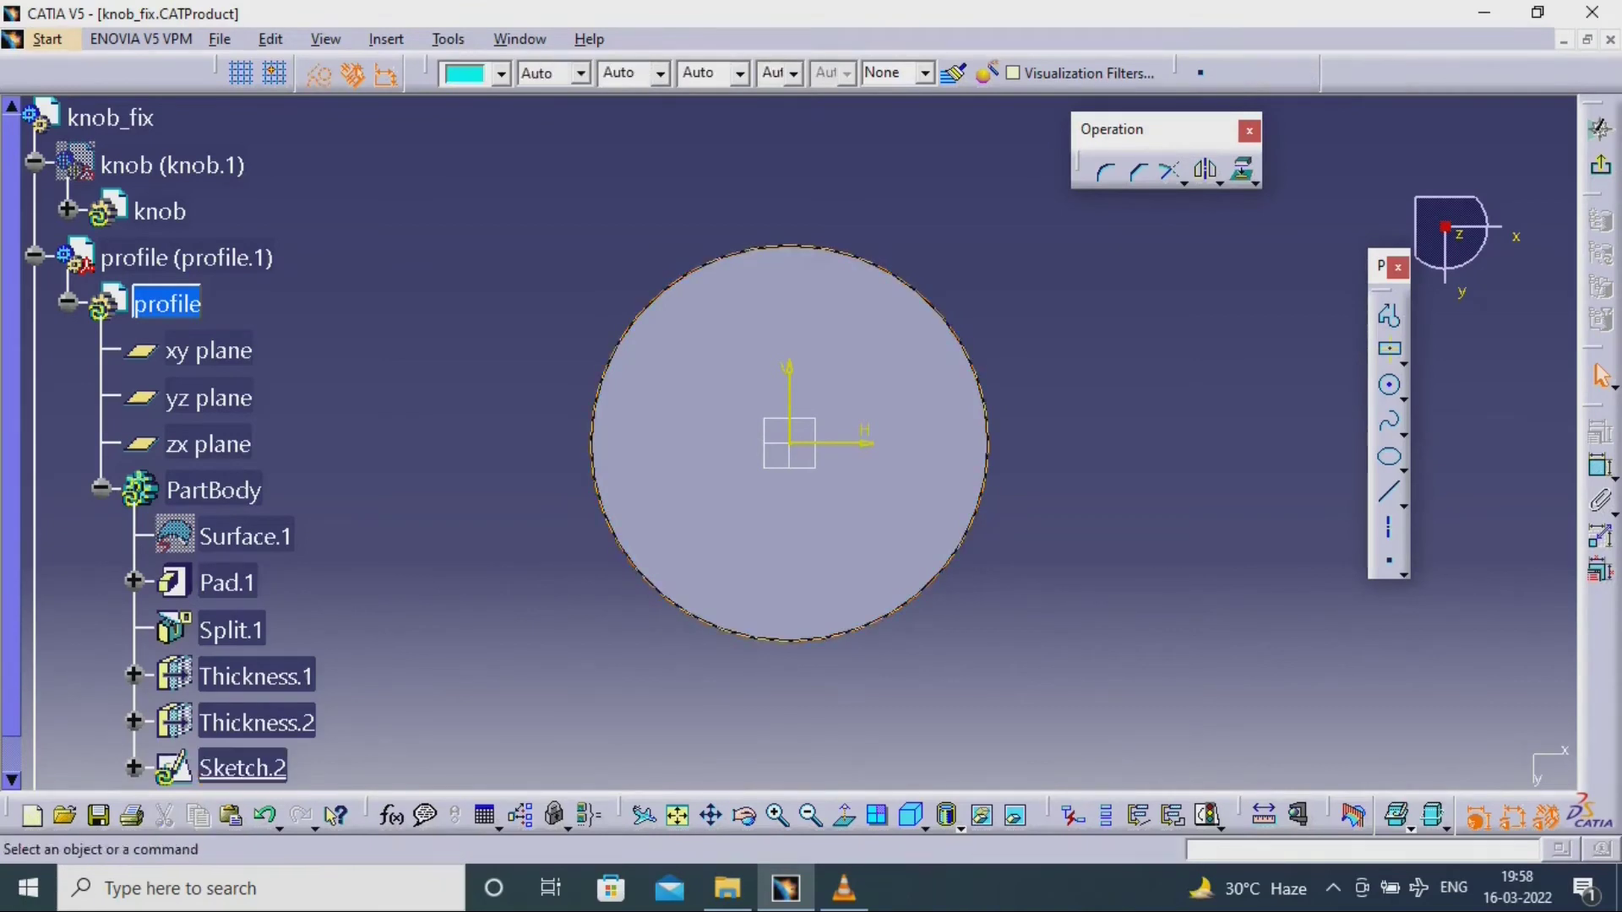
- Draw a centered rectangle about 195 mm wide from the sketch origin around the circle, and convert it to standard geometry
click(1392, 351)
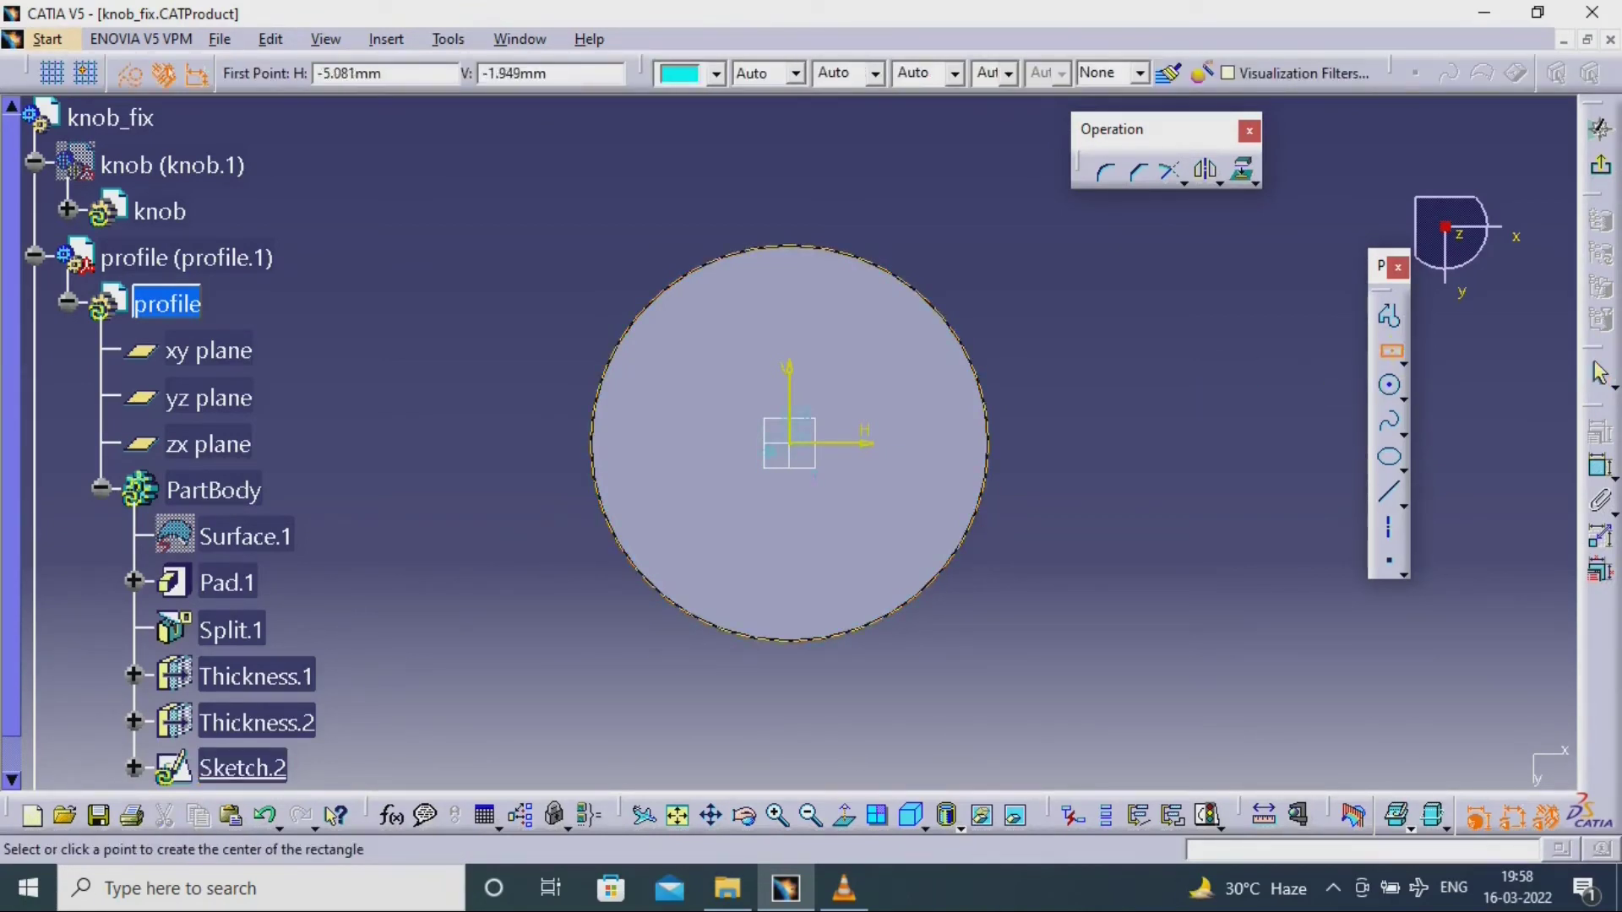
click(789, 443)
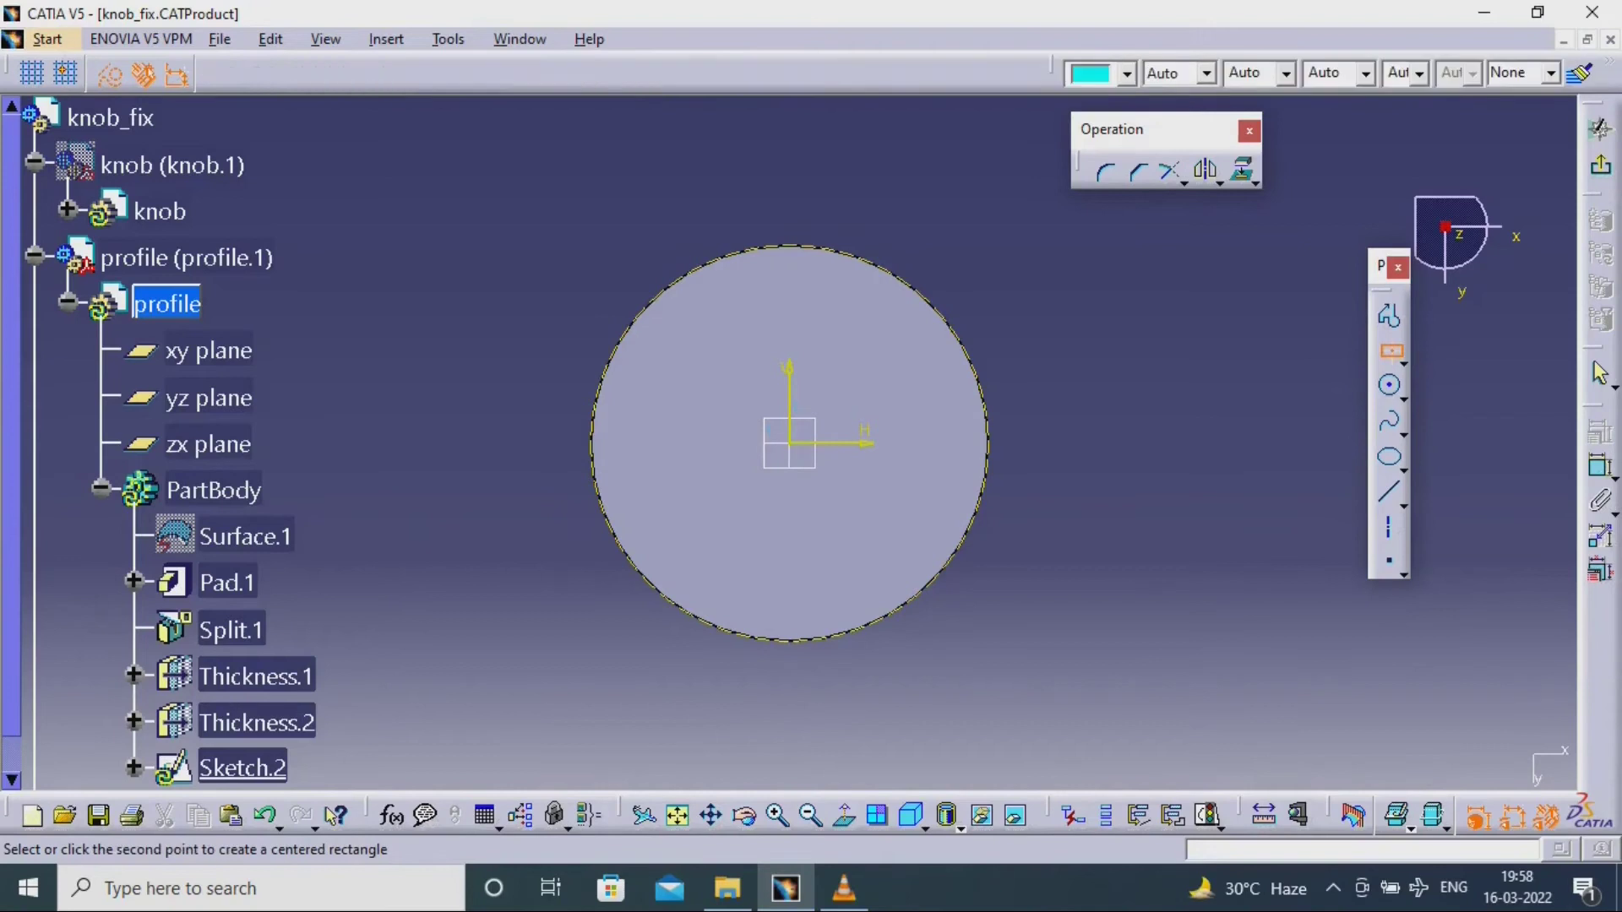
click(400, 155)
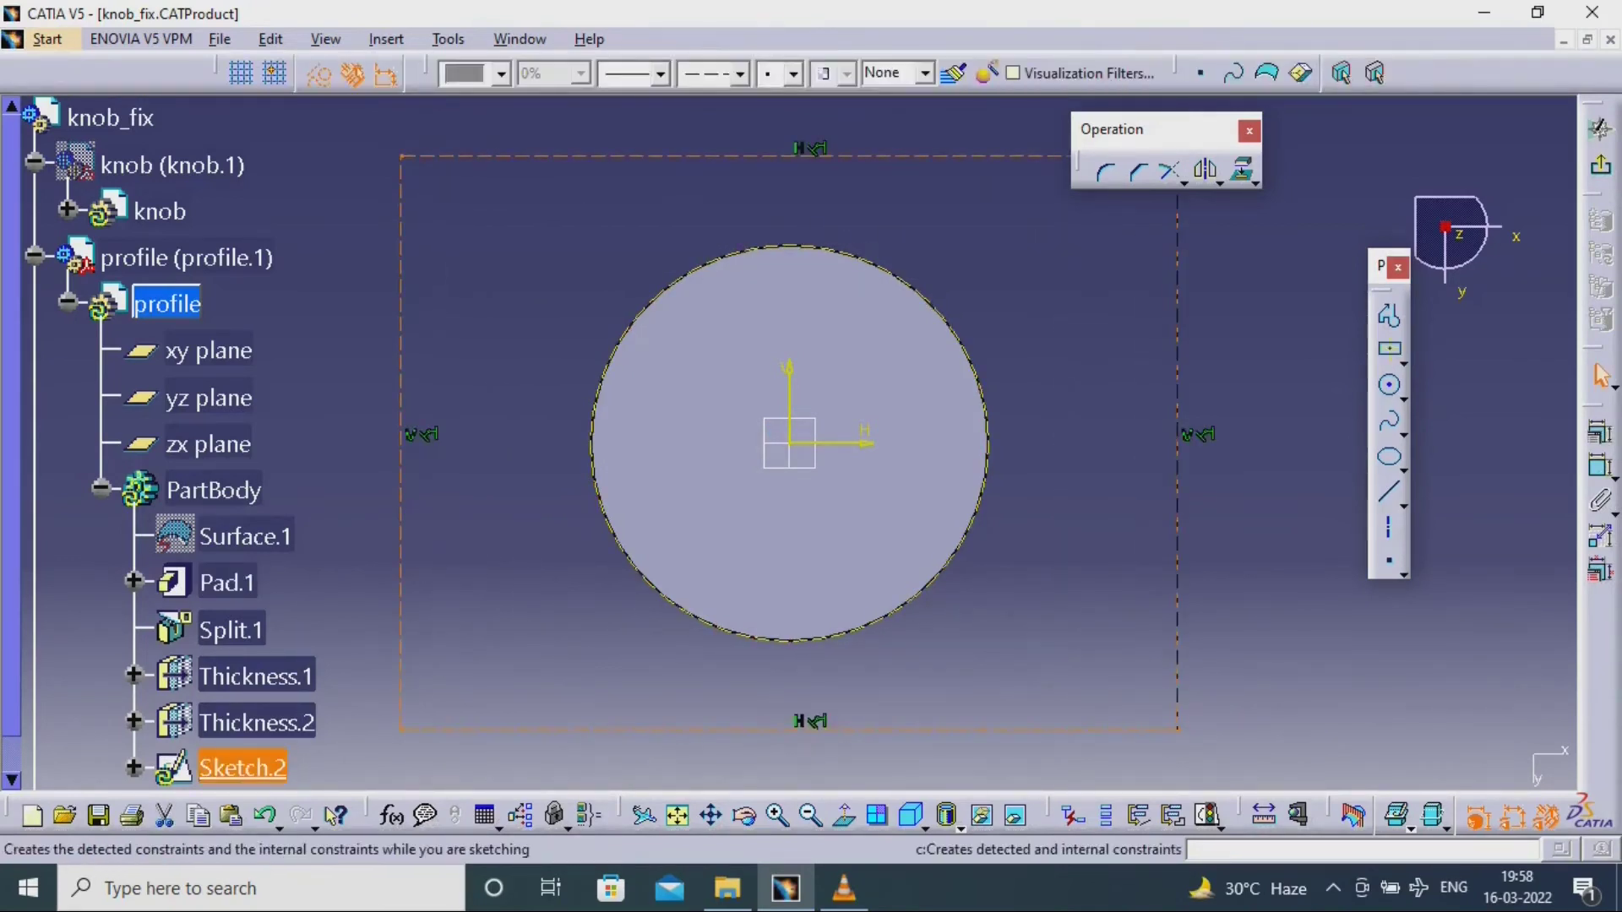
mouse_move(592, 270)
middle_down()
mouse_move(591, 474)
mouse_move(592, 405)
middle_up()
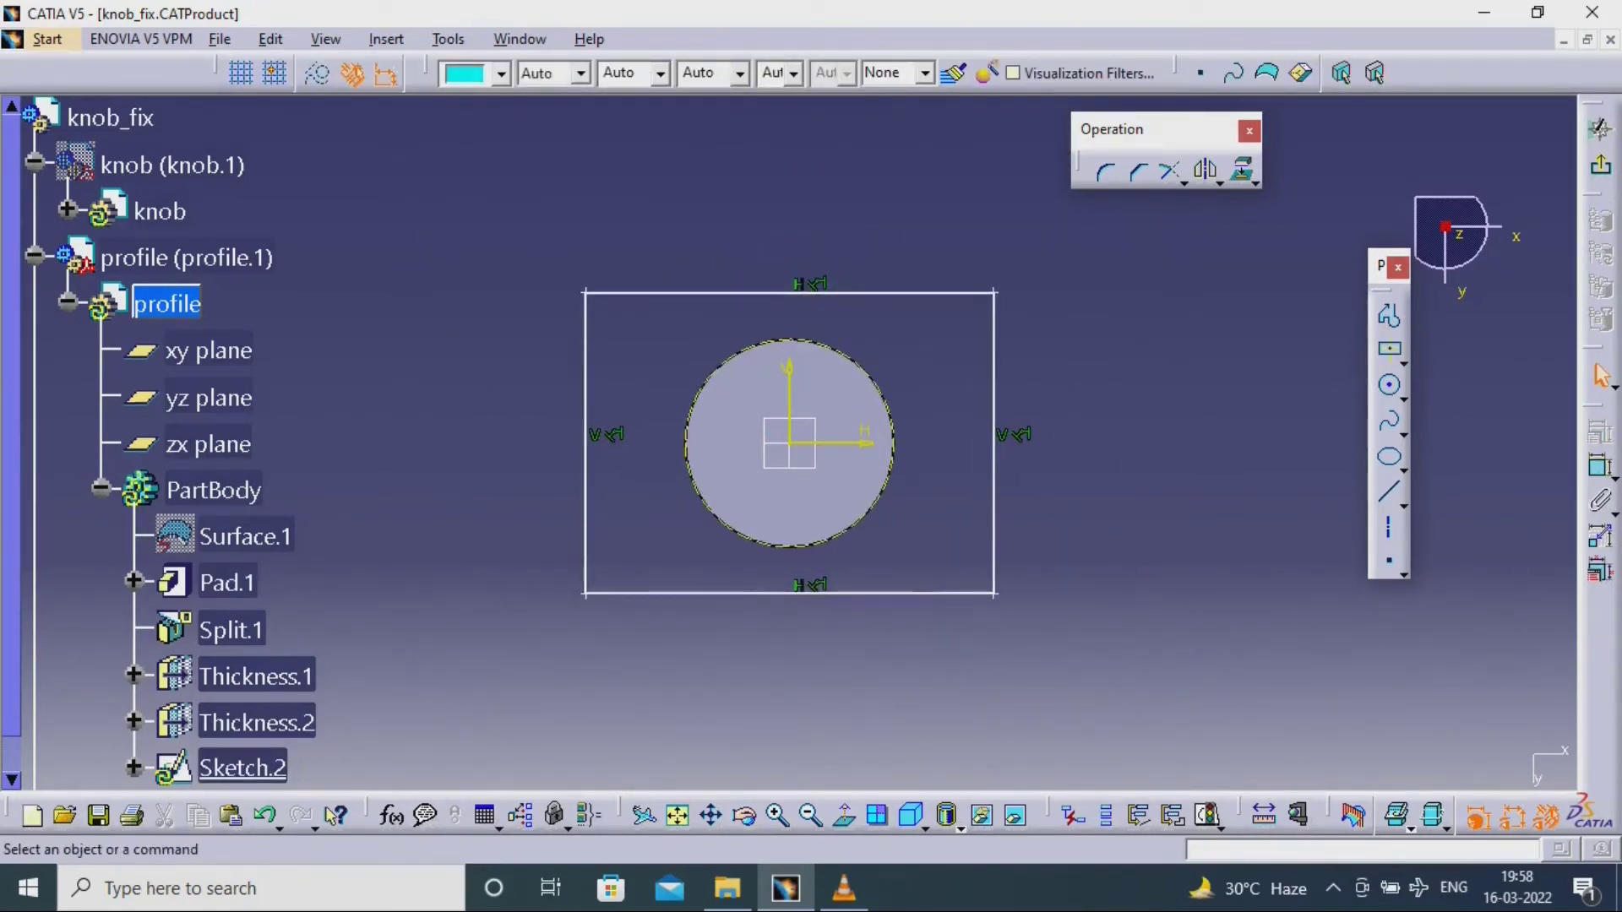
- Dimension the rectangle around the circle to 150 mm wide and 150 mm high
click(1599, 466)
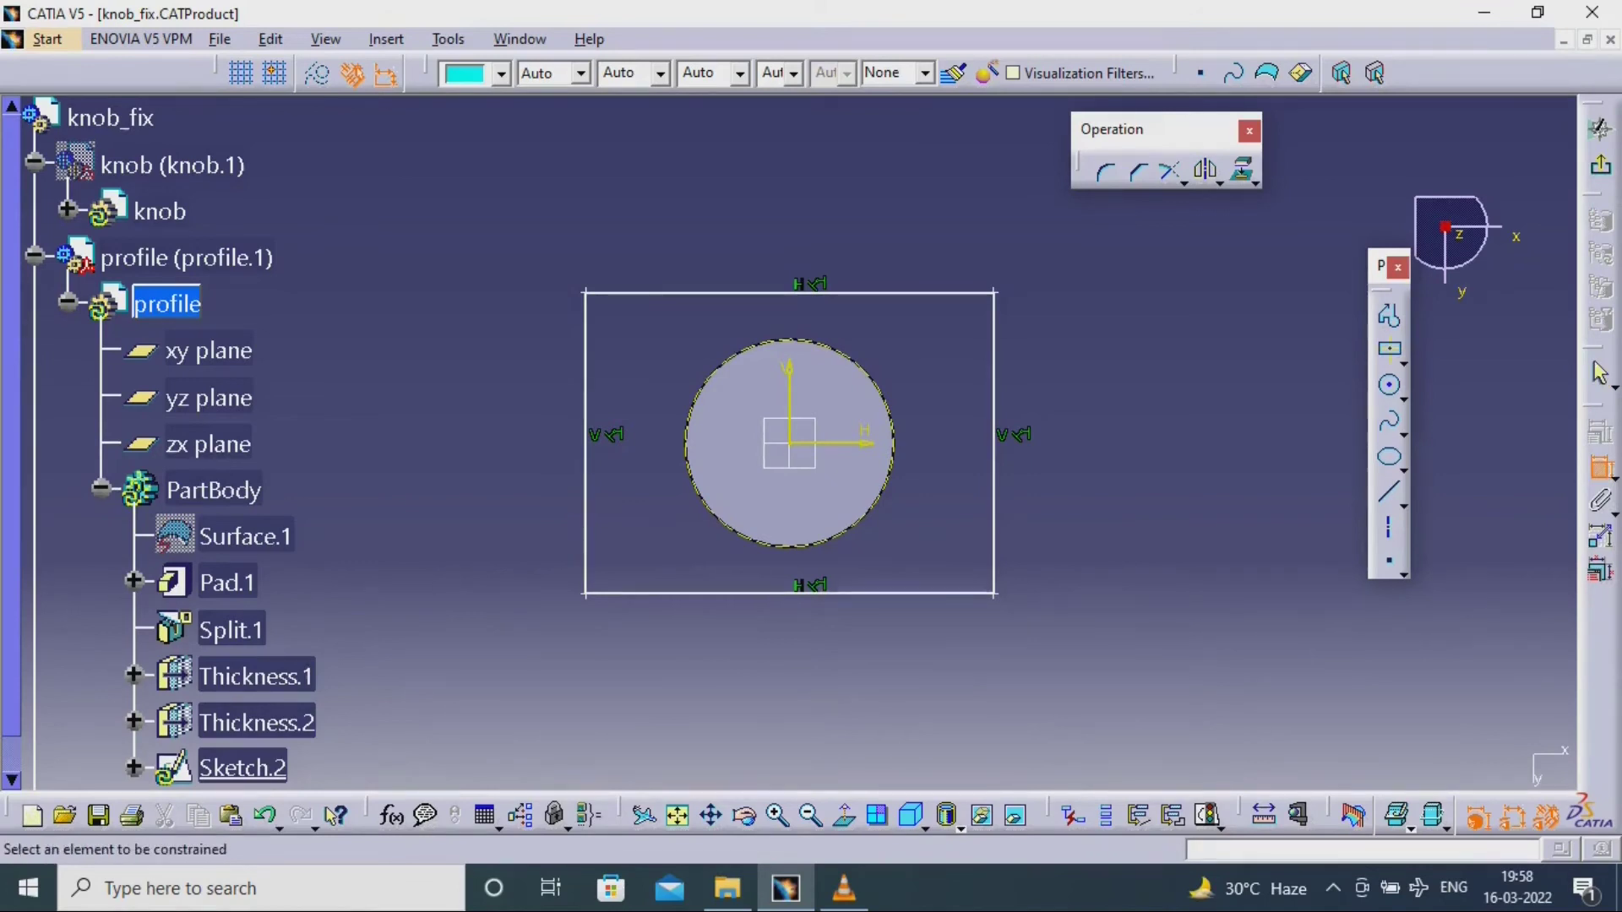
click(771, 293)
click(778, 218)
double_click(777, 218)
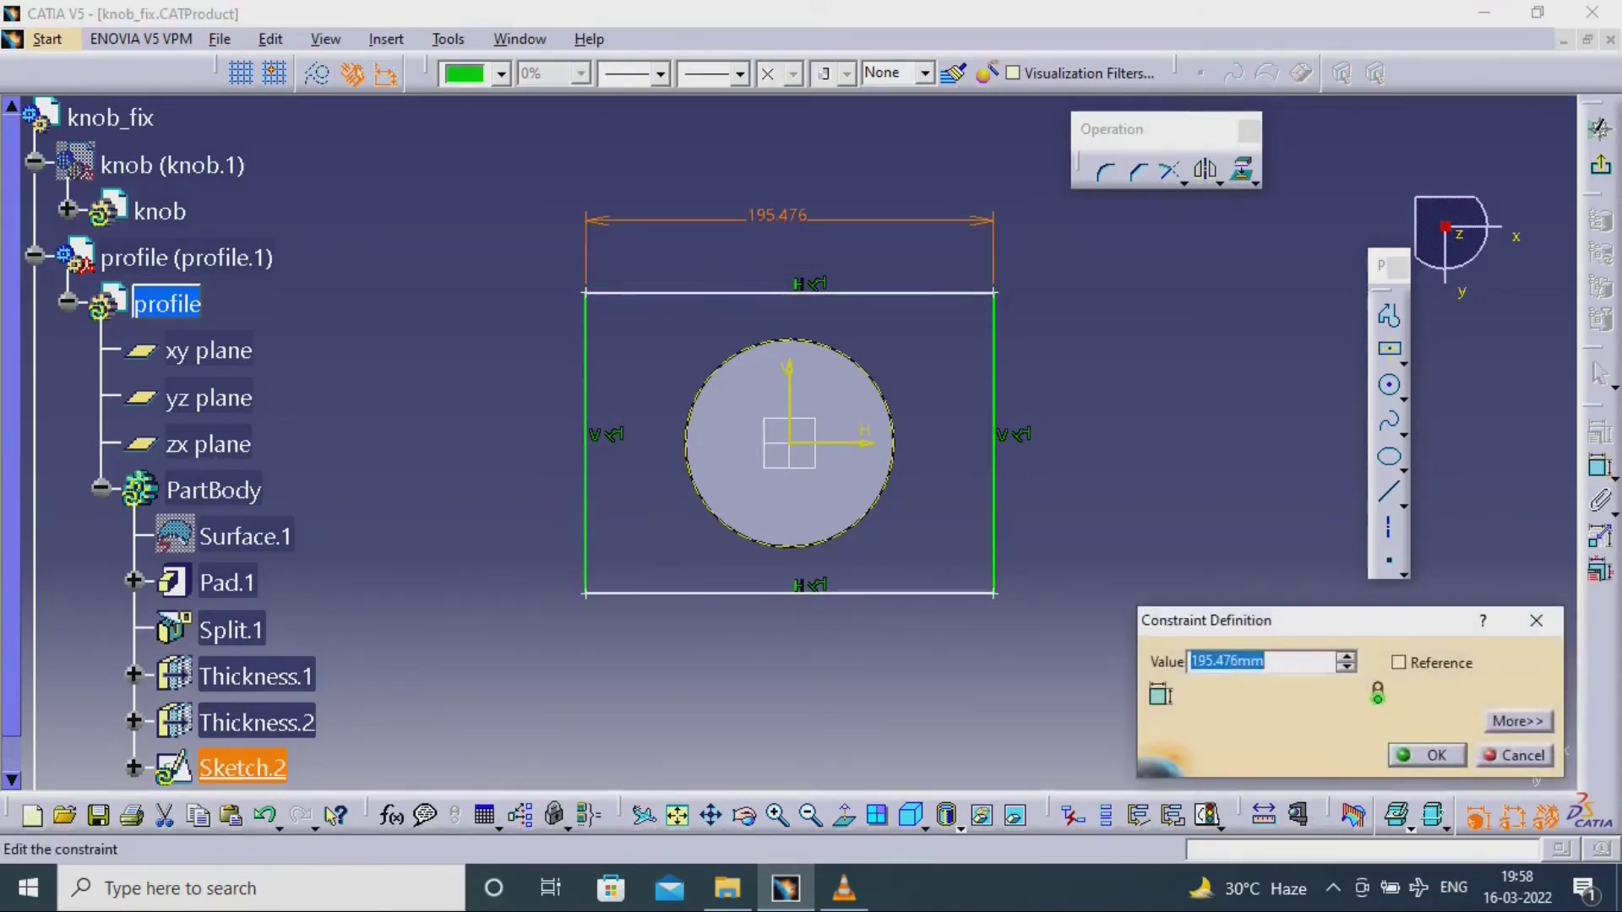
key(Return)
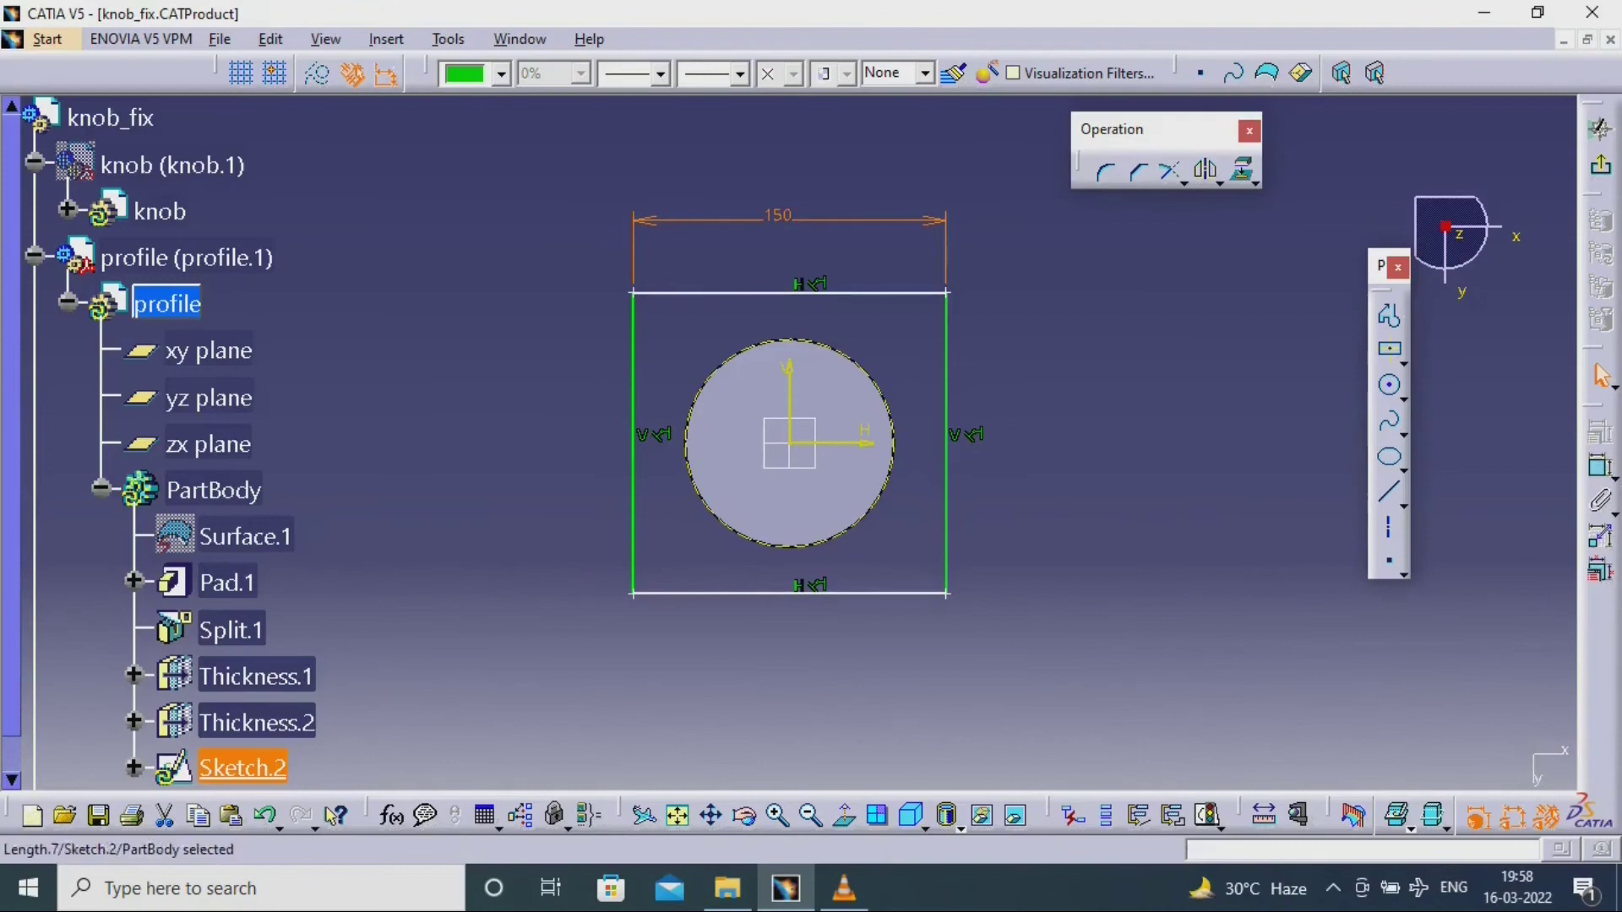
click(632, 359)
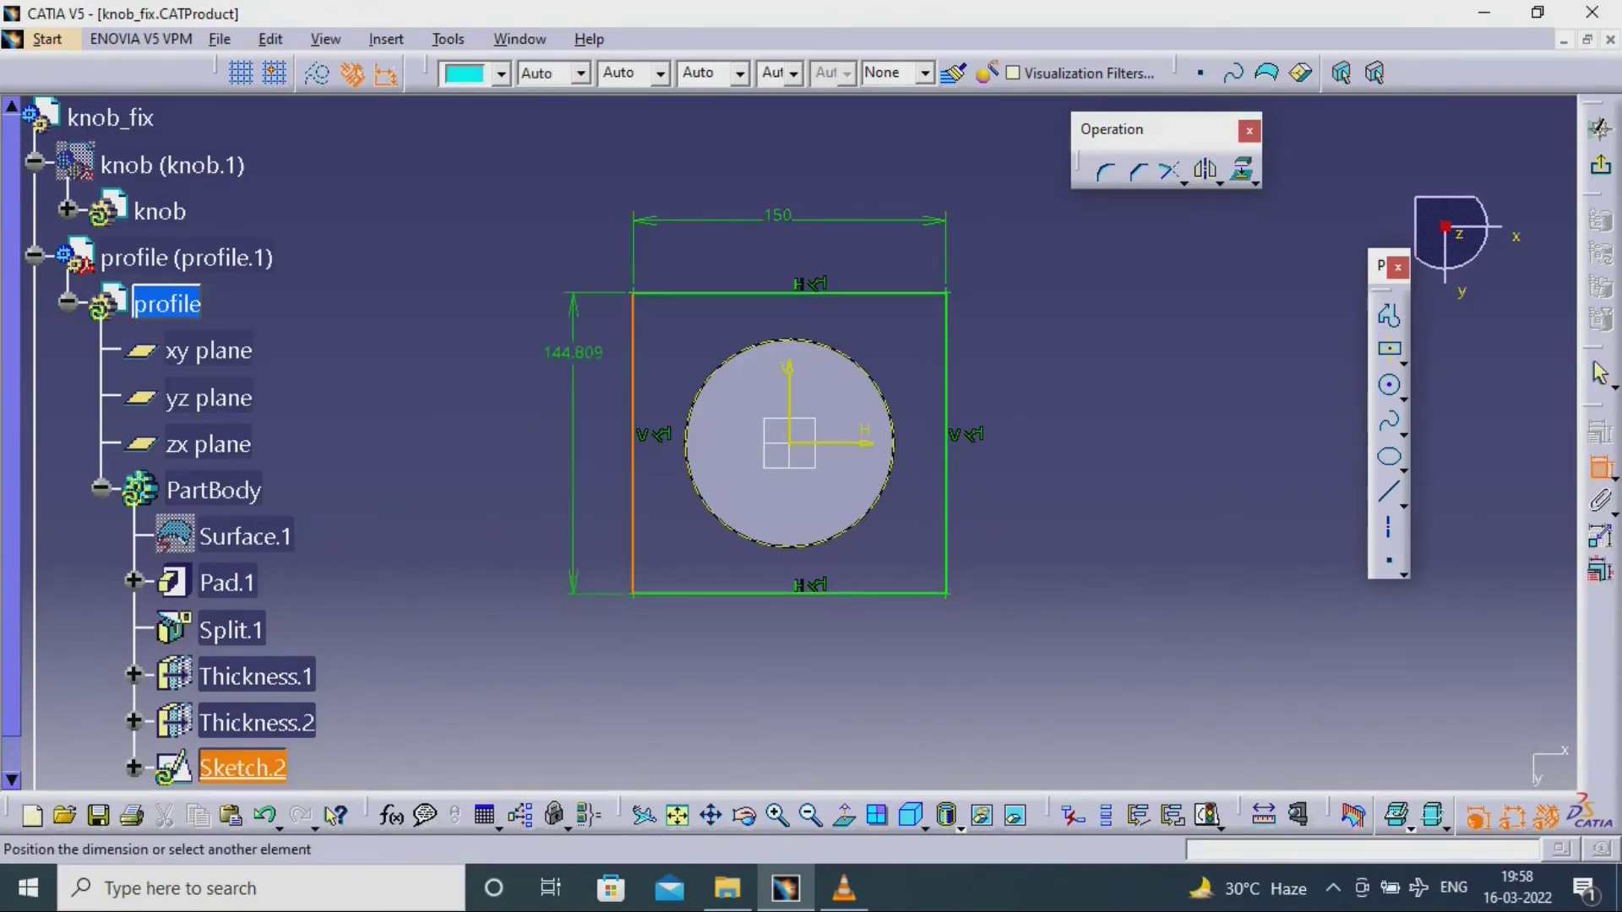
click(541, 370)
double_click(541, 370)
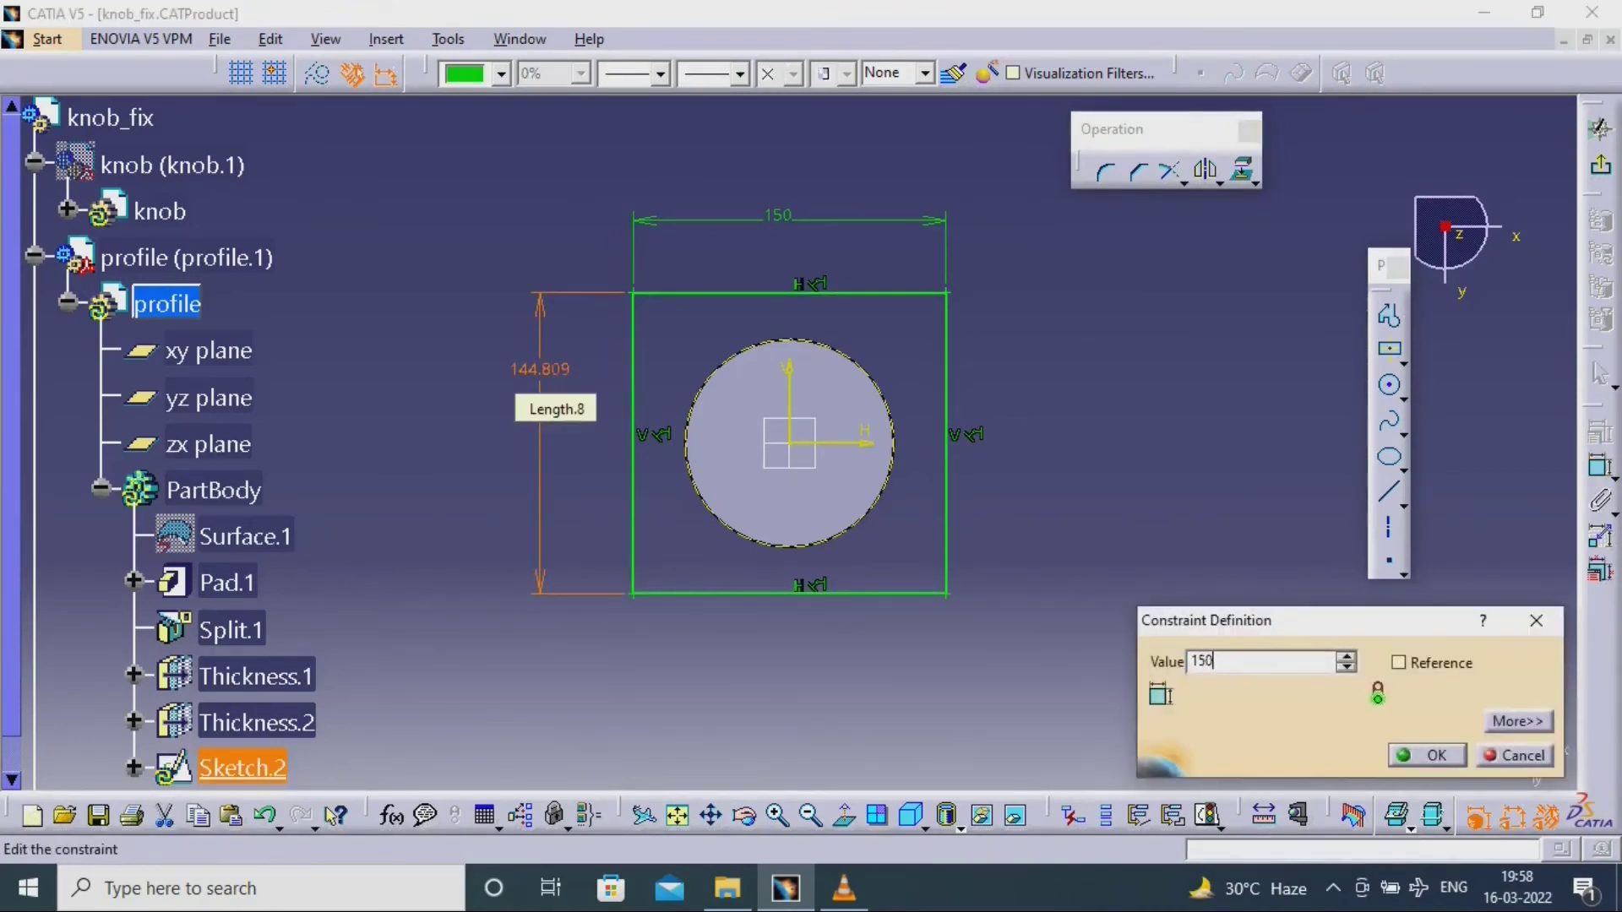
key(Return)
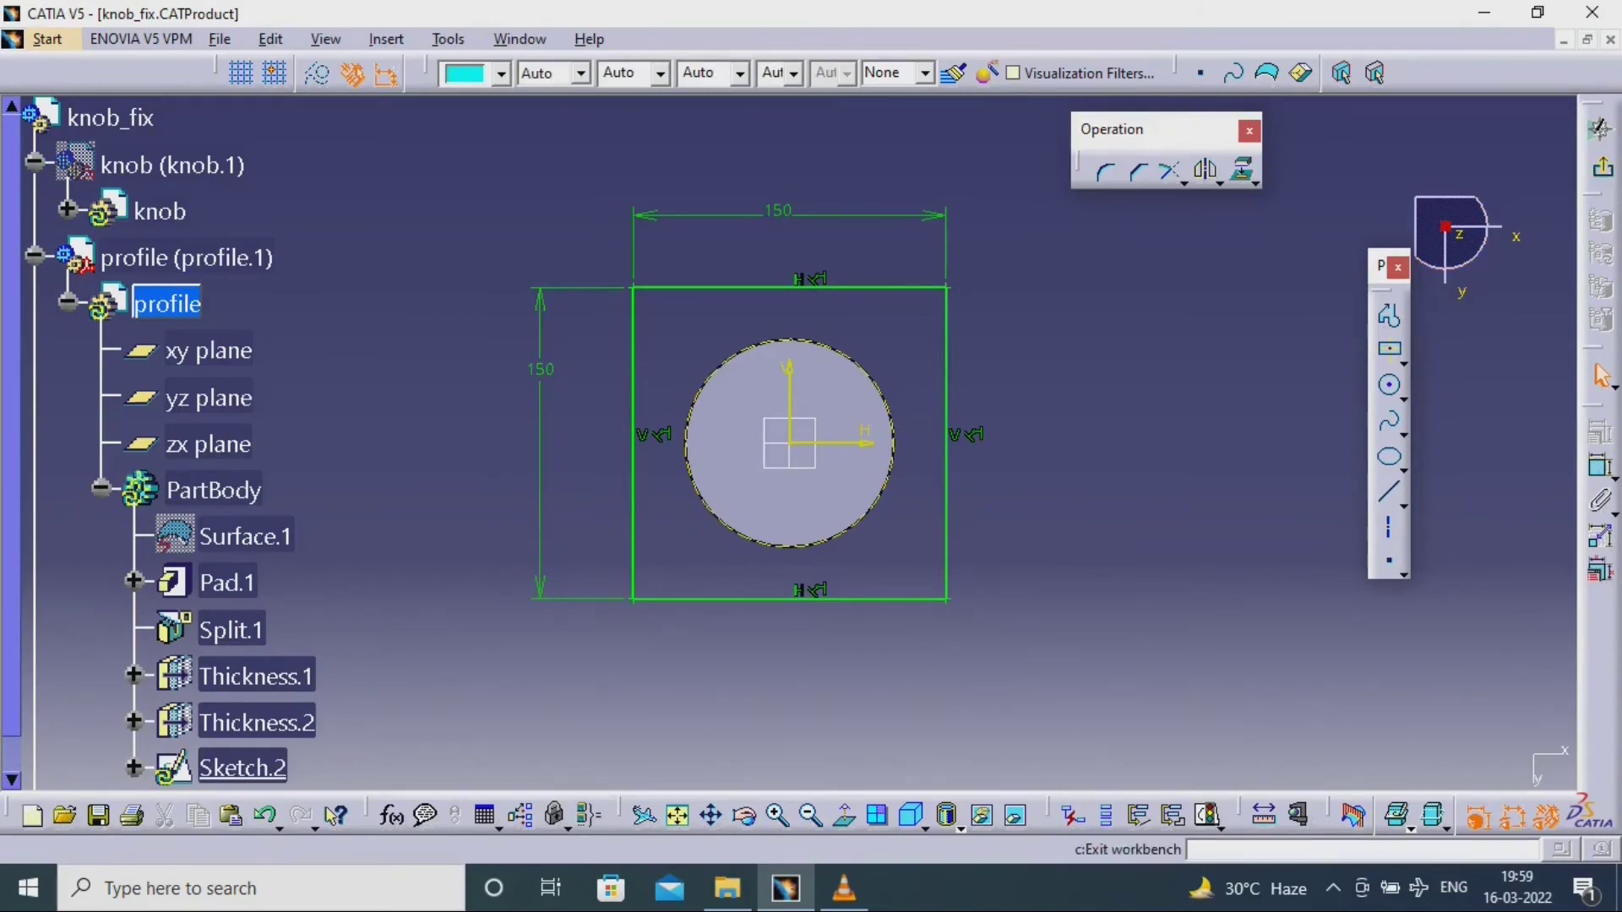
- Exit the sketch and pad the square profile 20 mm upward around the cylinder's bottom
click(1597, 127)
middle_drag(763, 224, 688, 466)
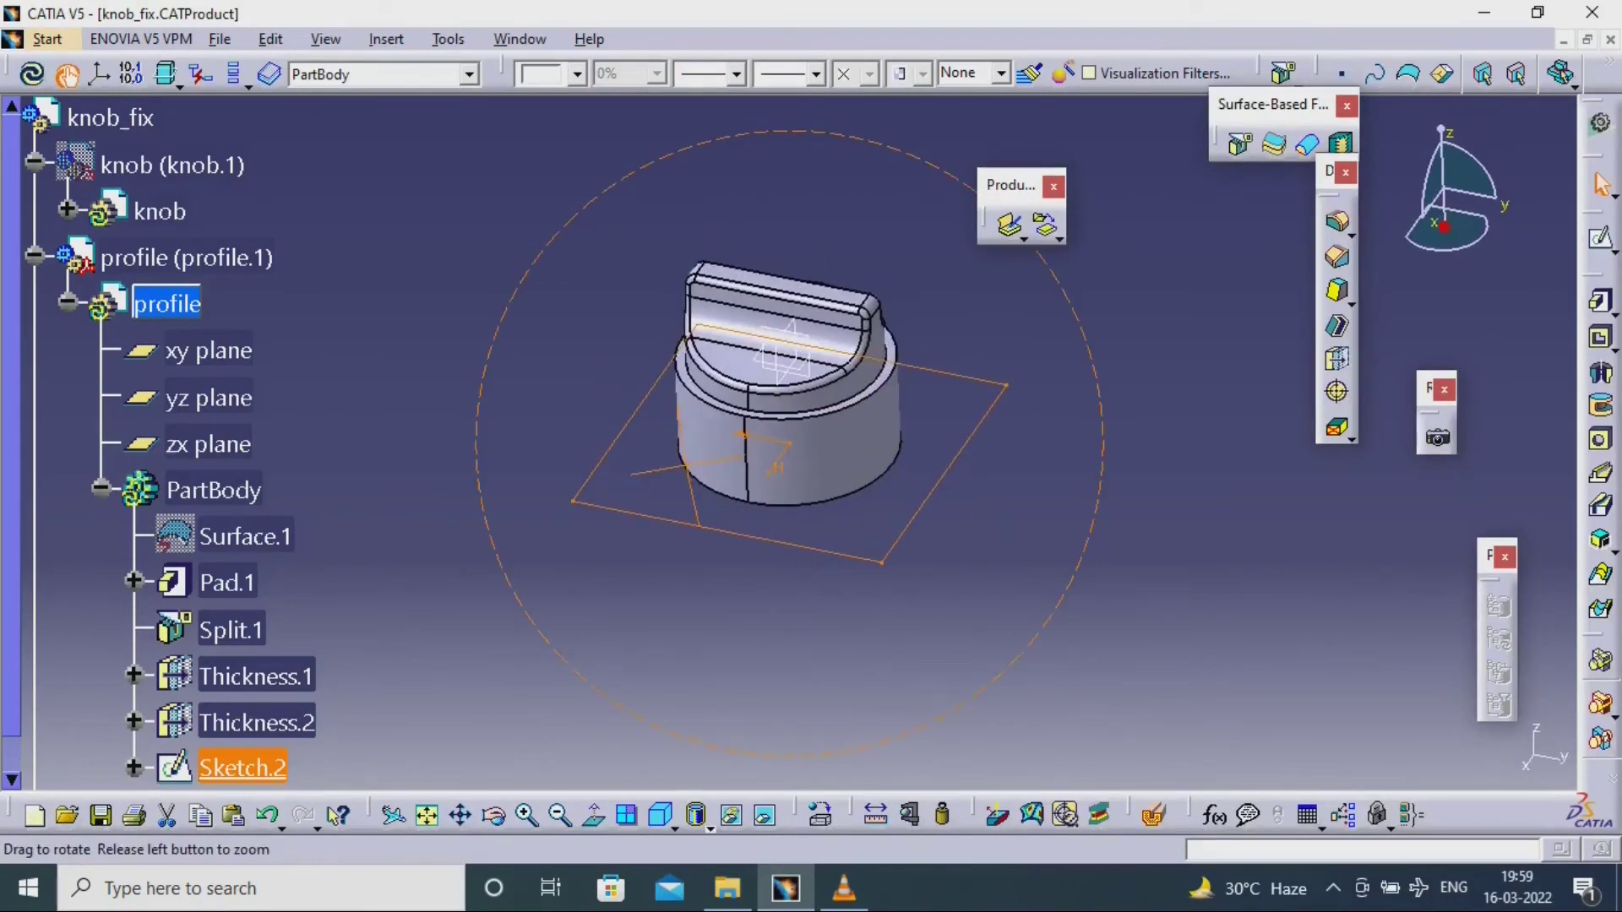
click(1600, 302)
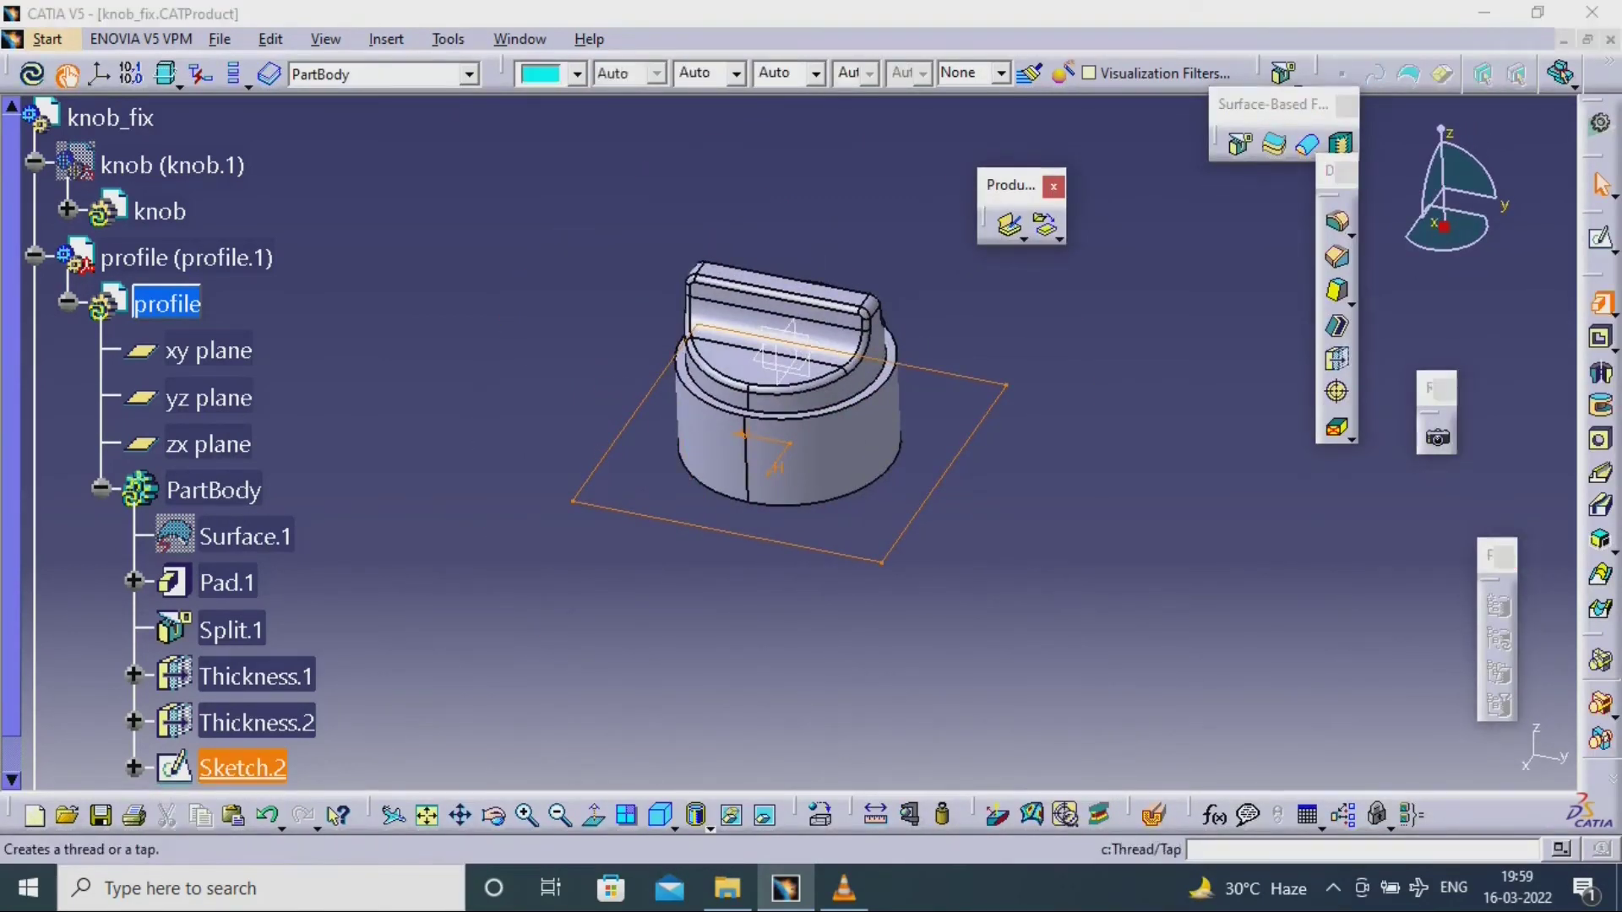
click(1353, 674)
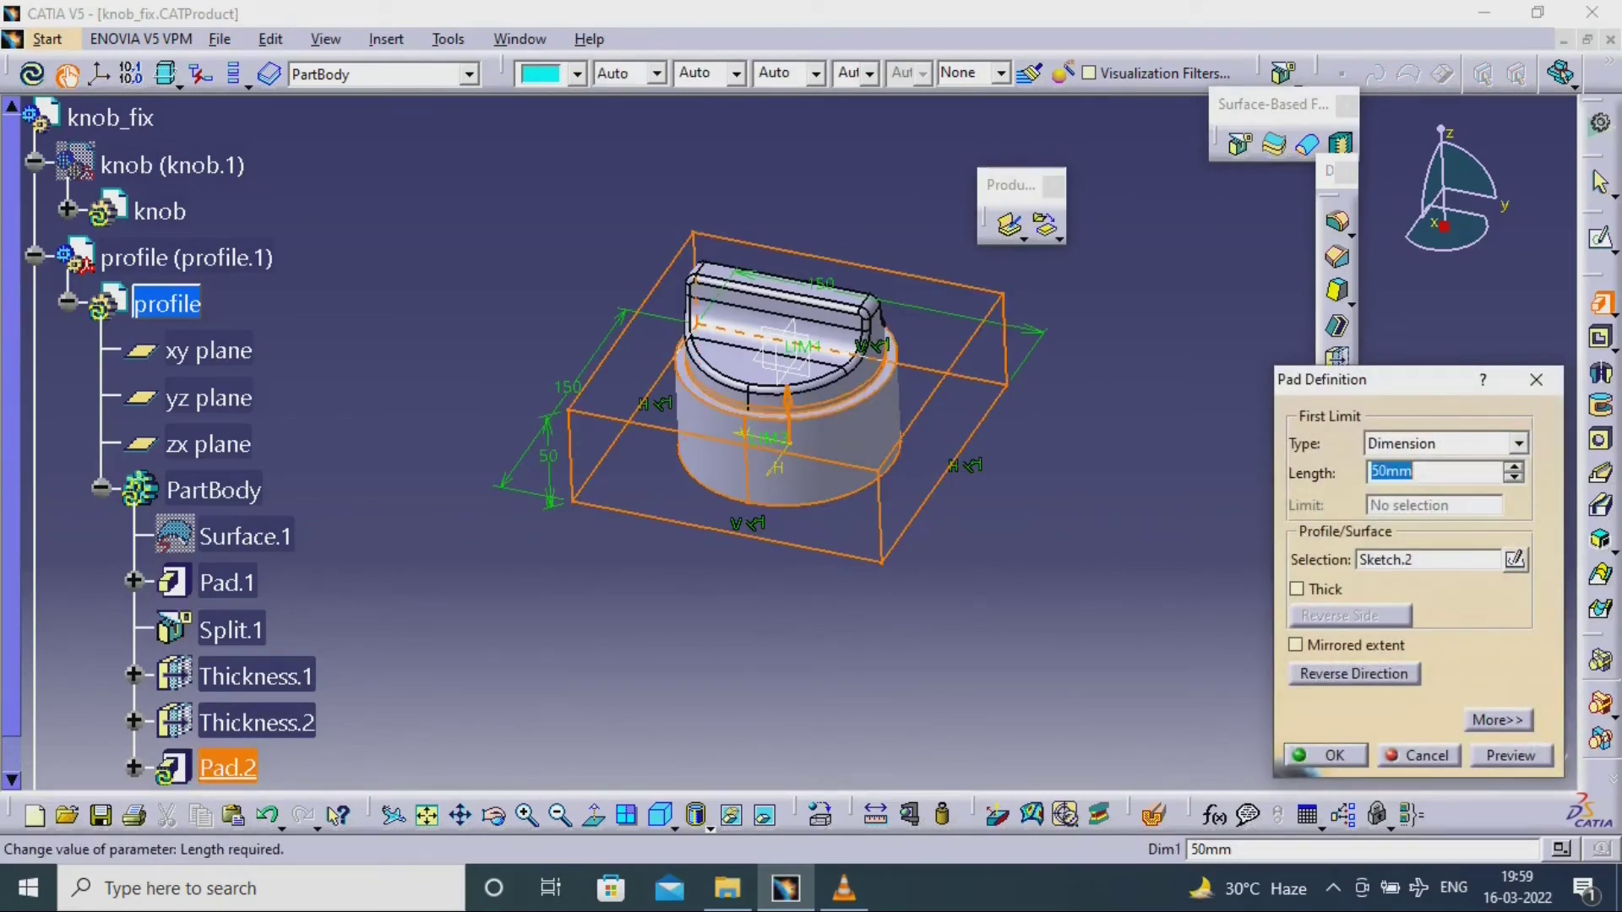
text(20)
key(Return)
click(1183, 591)
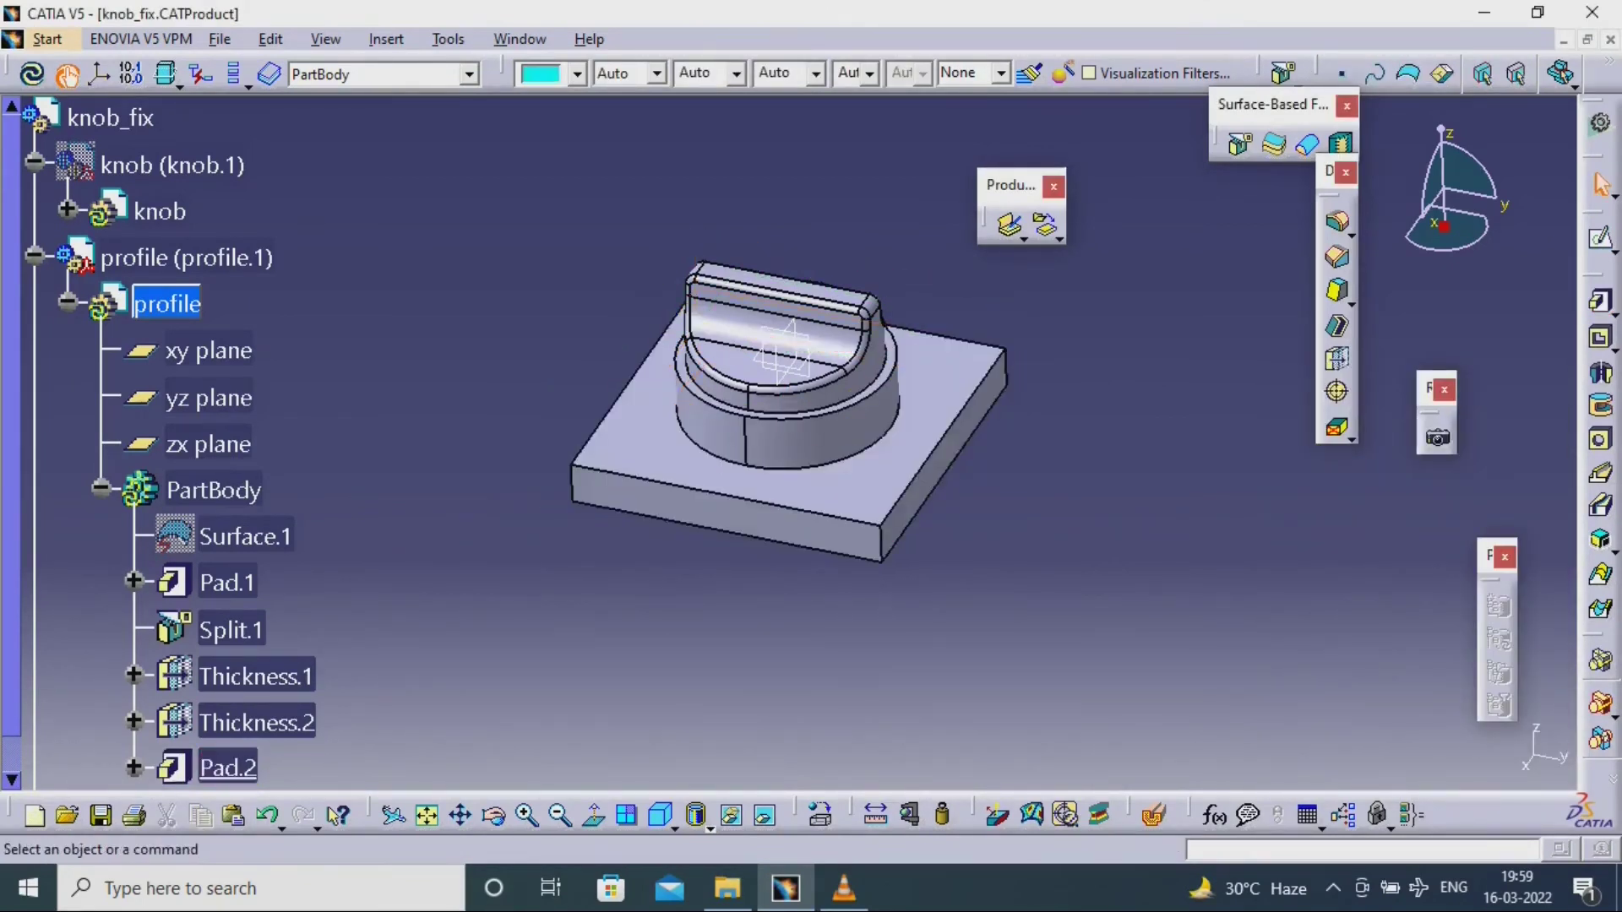
- Apply a 20 mm edge fillet to the four vertical corner edges of the square base
middle_drag(1183, 592, 1183, 490)
click(1155, 816)
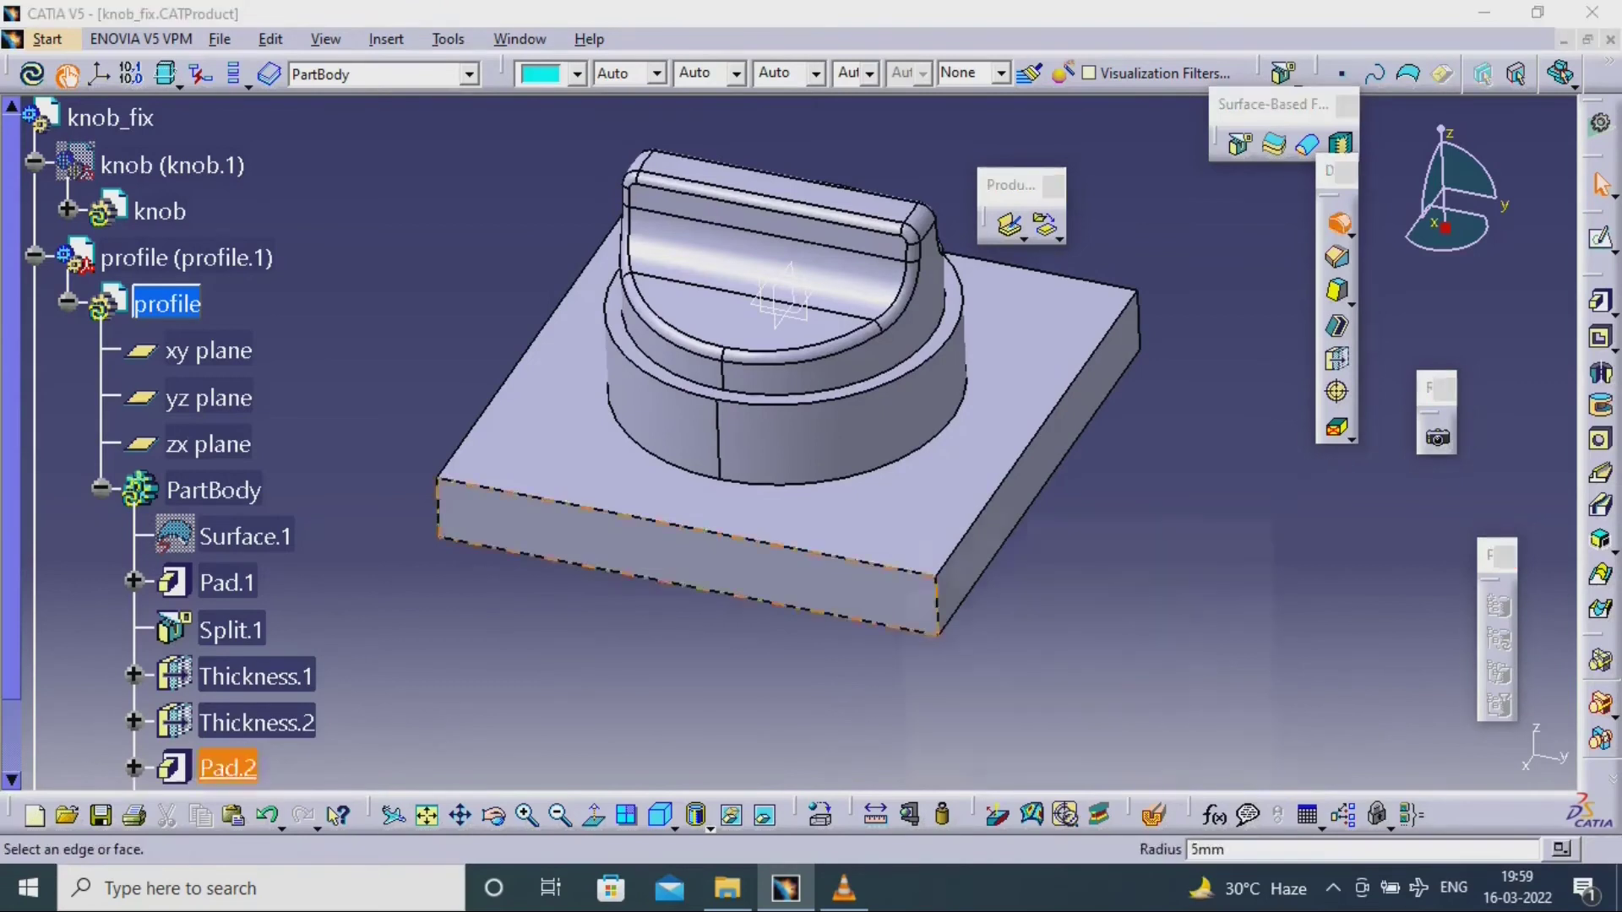
text(20)
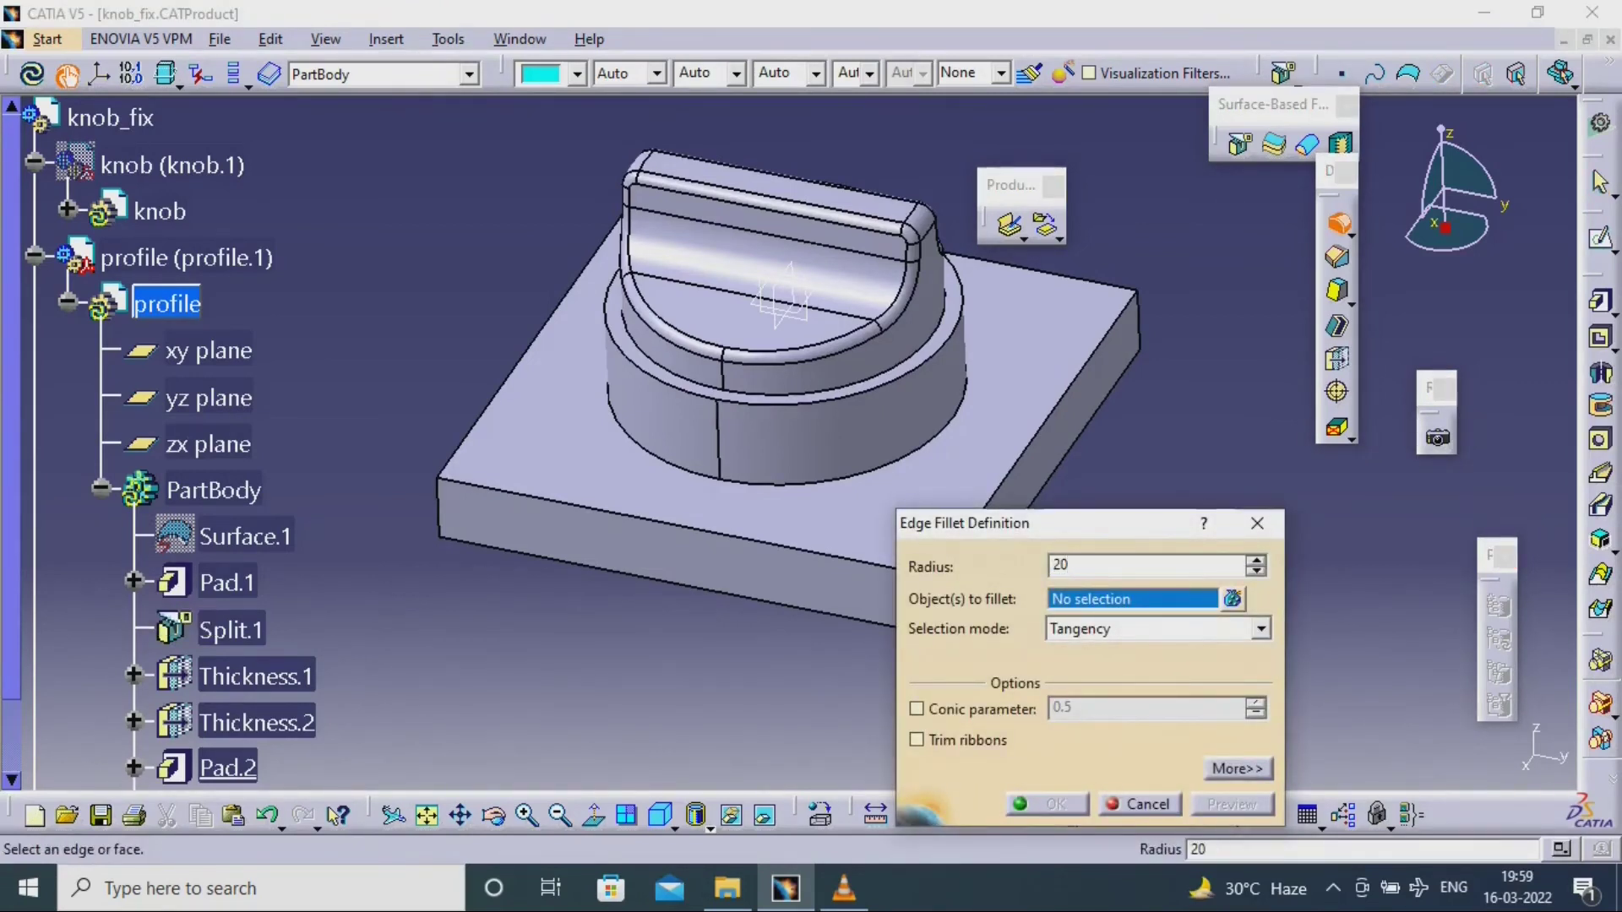
click(438, 508)
middle_drag(676, 583, 473, 481)
click(735, 505)
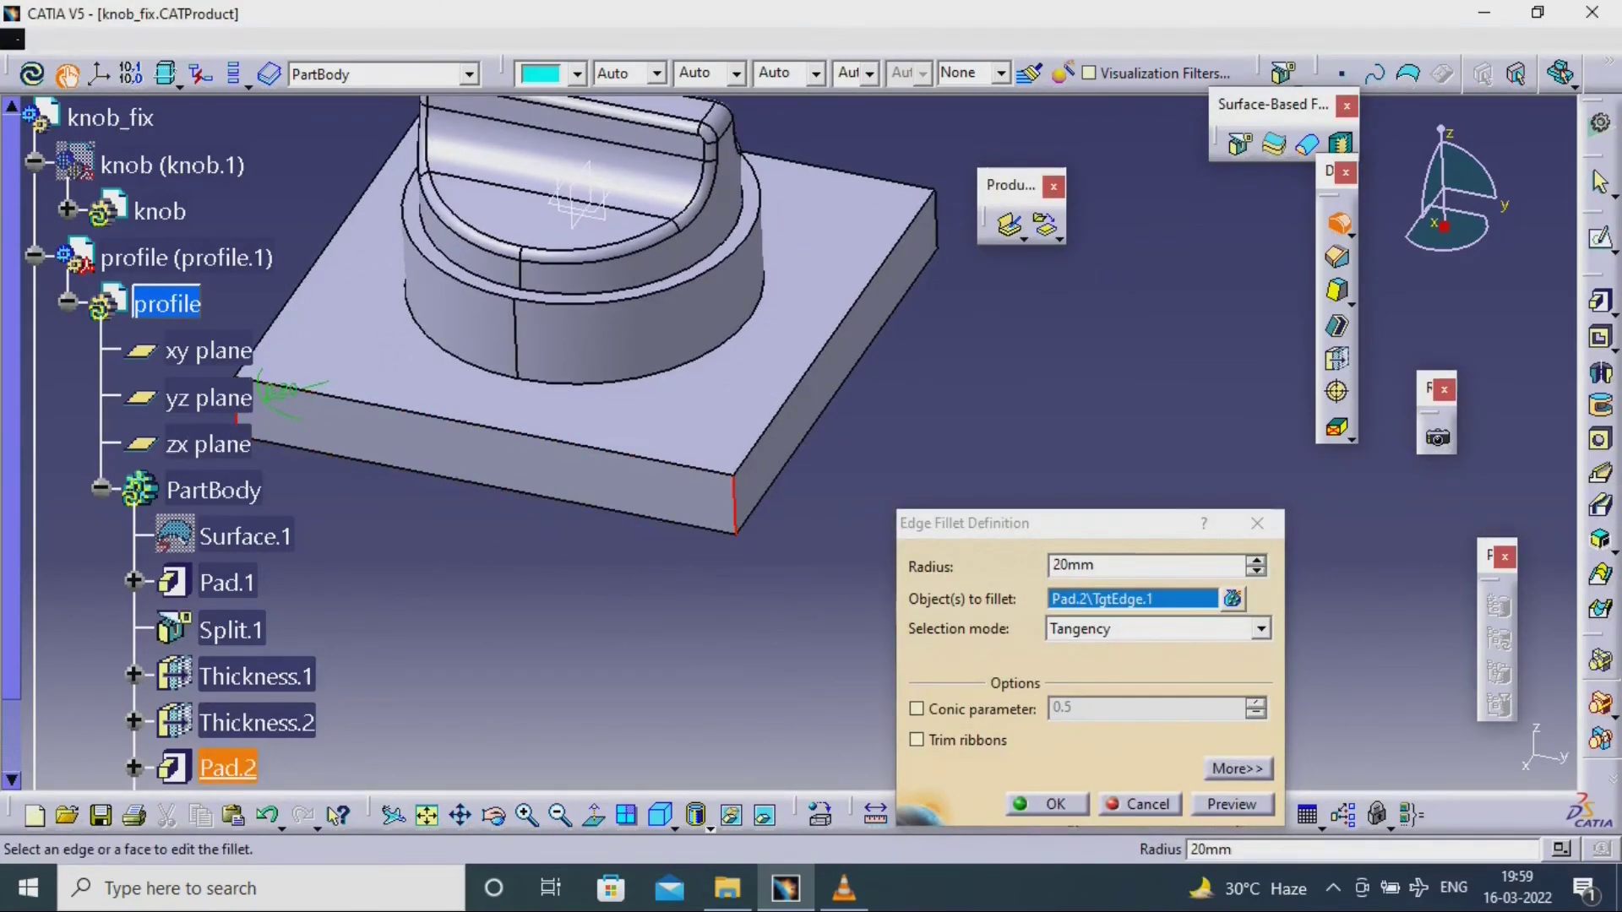
middle_drag(737, 498, 744, 630)
click(942, 350)
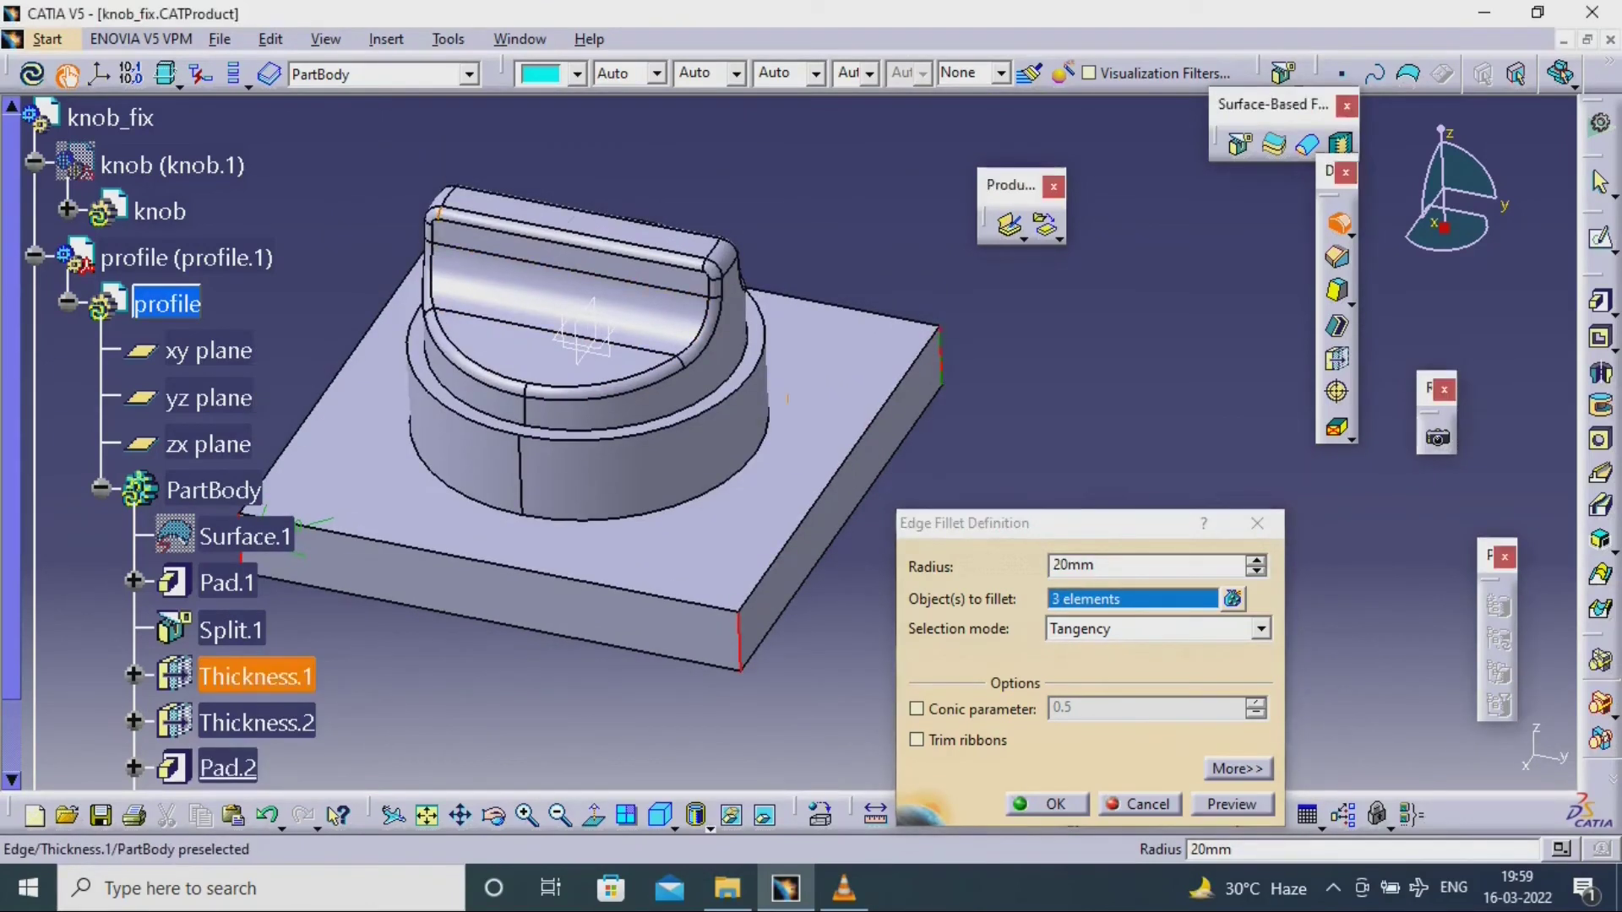
middle_drag(451, 241, 559, 254)
click(398, 177)
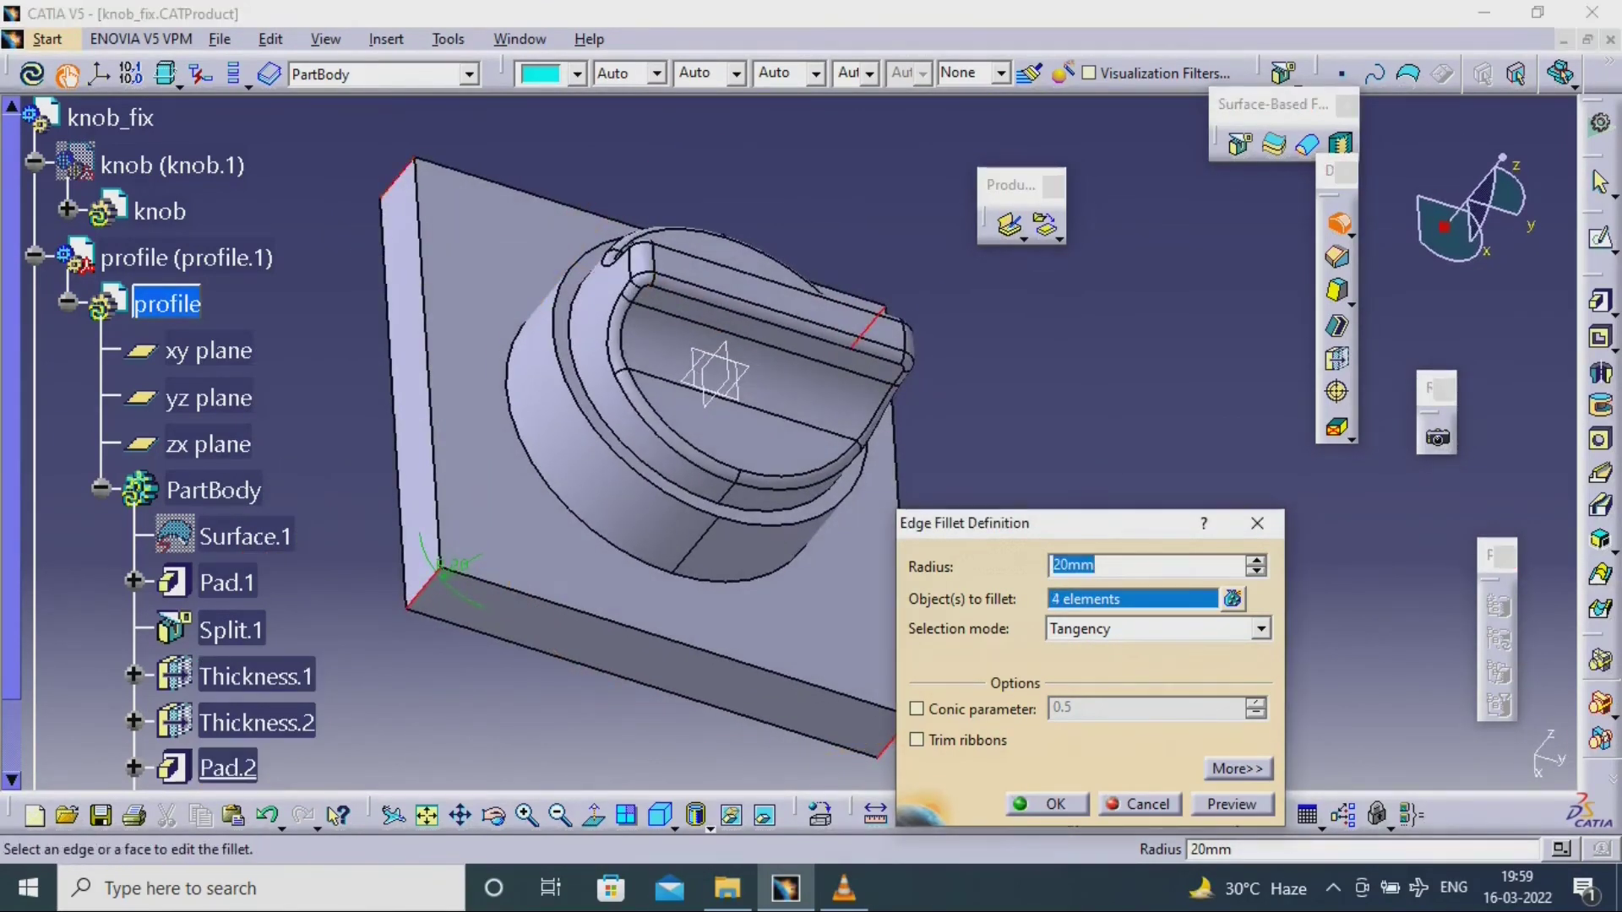
click(1047, 804)
click(997, 524)
- Activate the knob_fix assembly for editing and unhide the knob component
middle_drag(896, 490, 757, 566)
ctrl+middle_drag(757, 567, 758, 591)
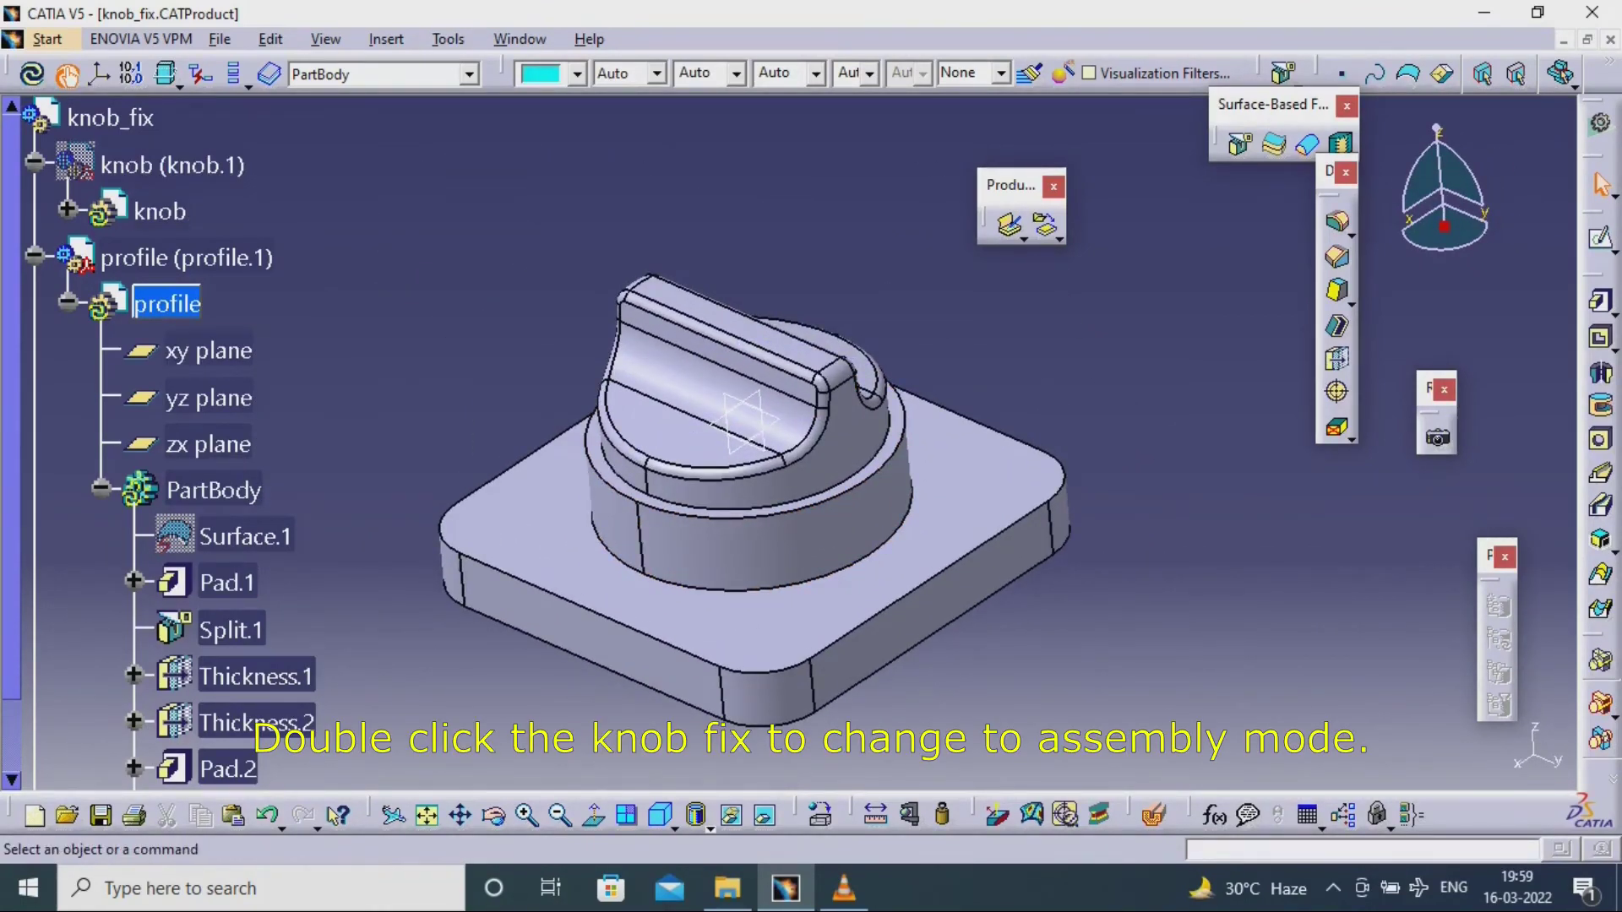
scroll(160, 442, down, 3)
scroll(160, 442, up, 3)
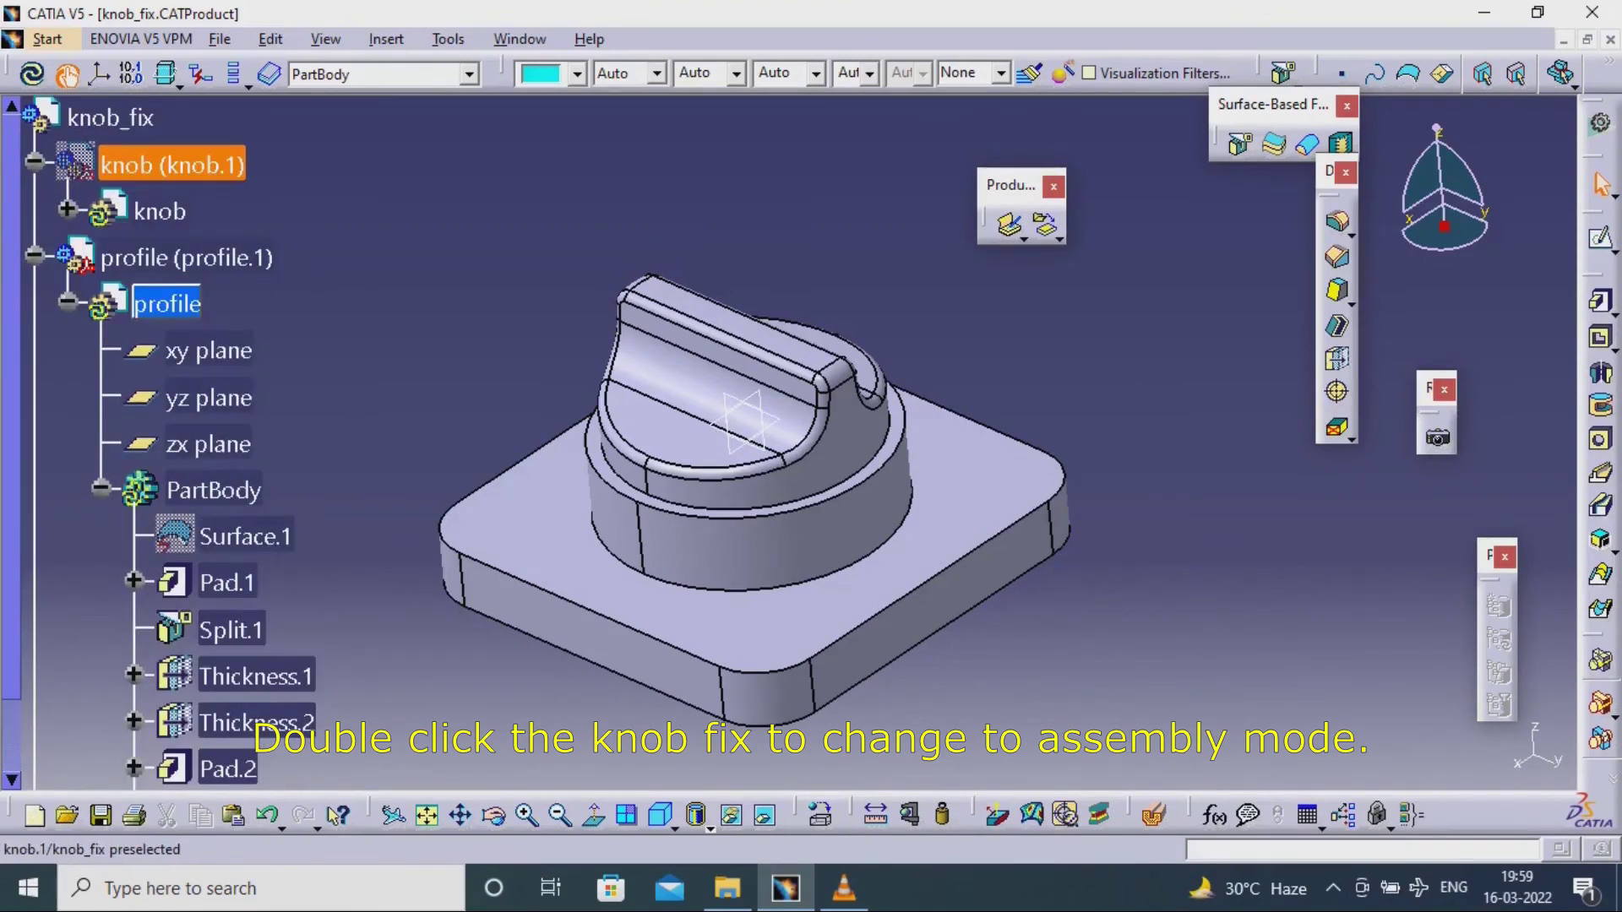
scroll(135, 160, up, 2)
double_click(110, 256)
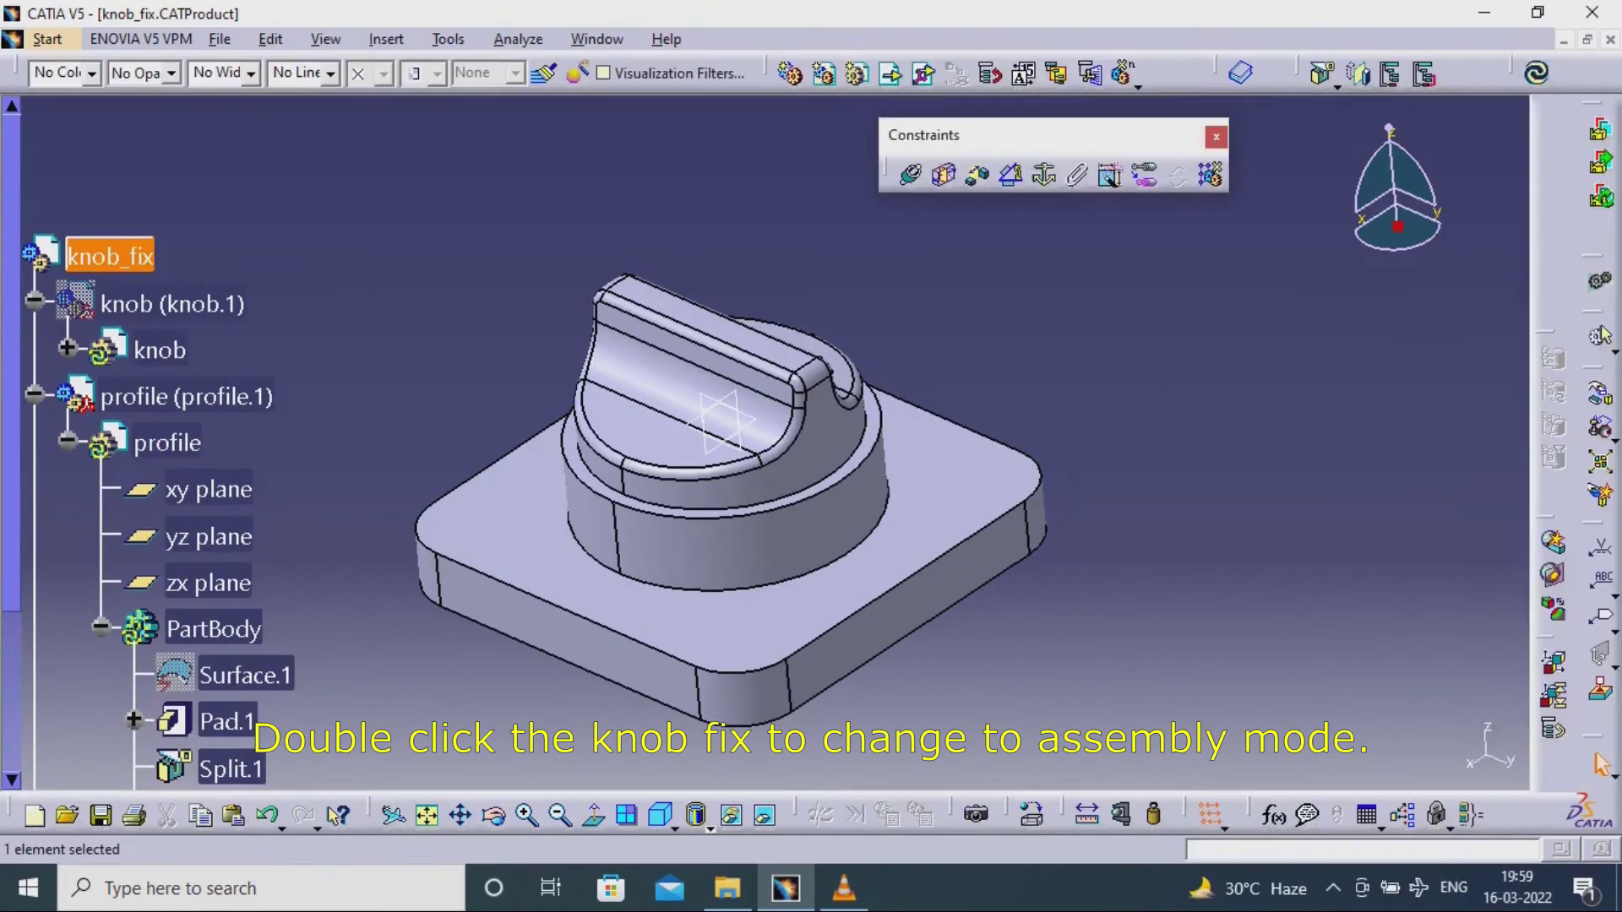
right_click(167, 313)
click(221, 389)
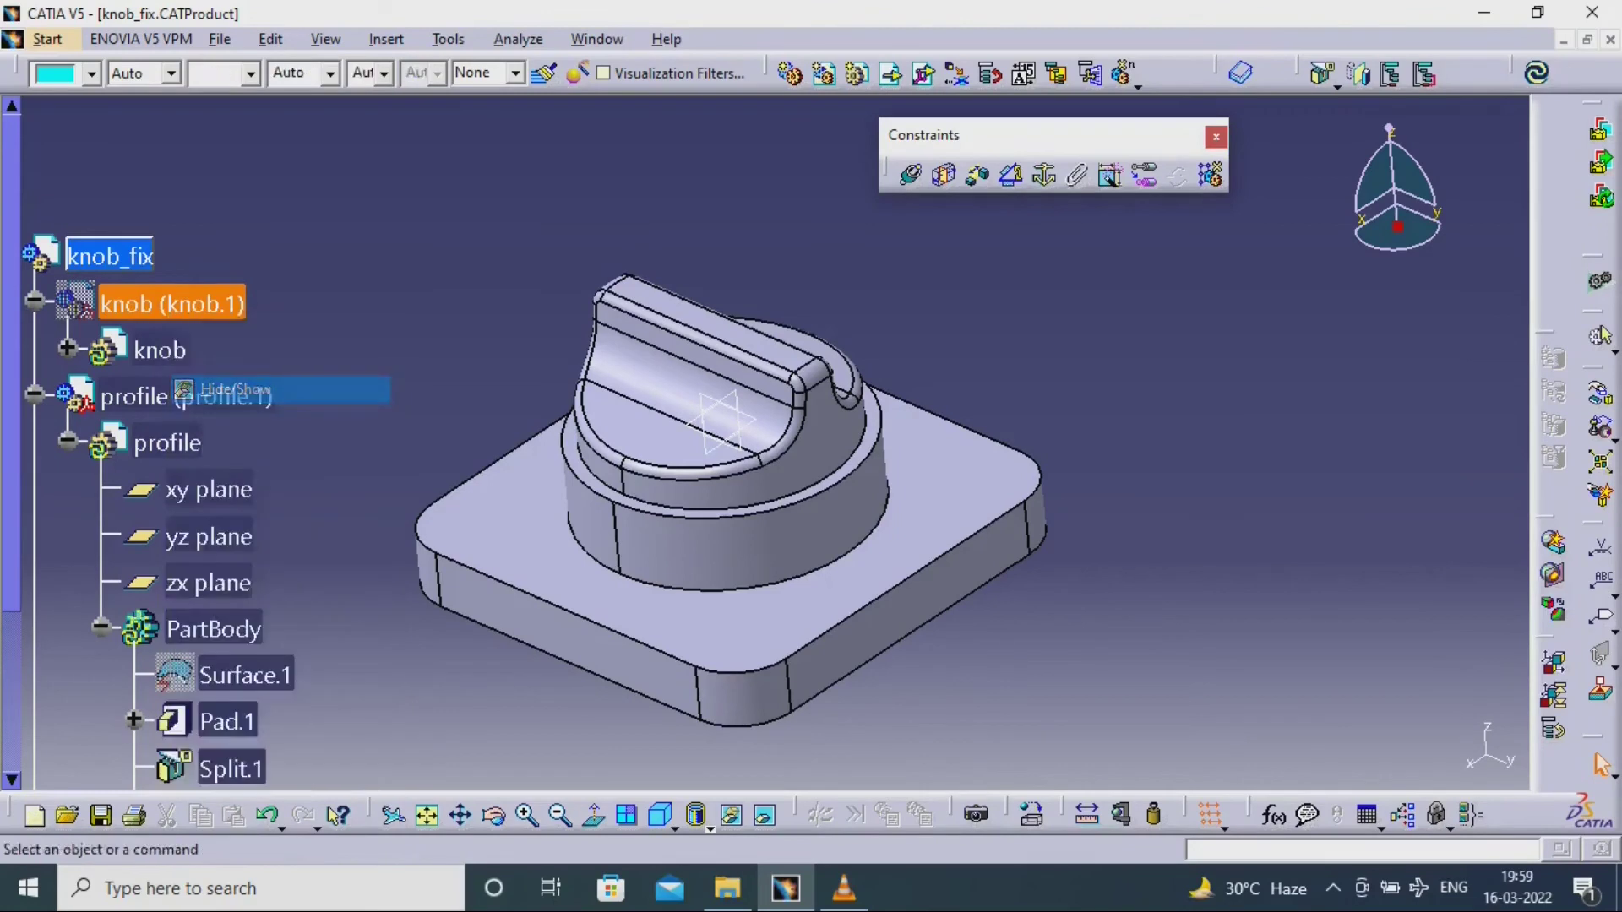
- Start a section of the assembly, align its plane to the base's side face, and enable the volume cut
middle_drag(720, 524, 722, 444)
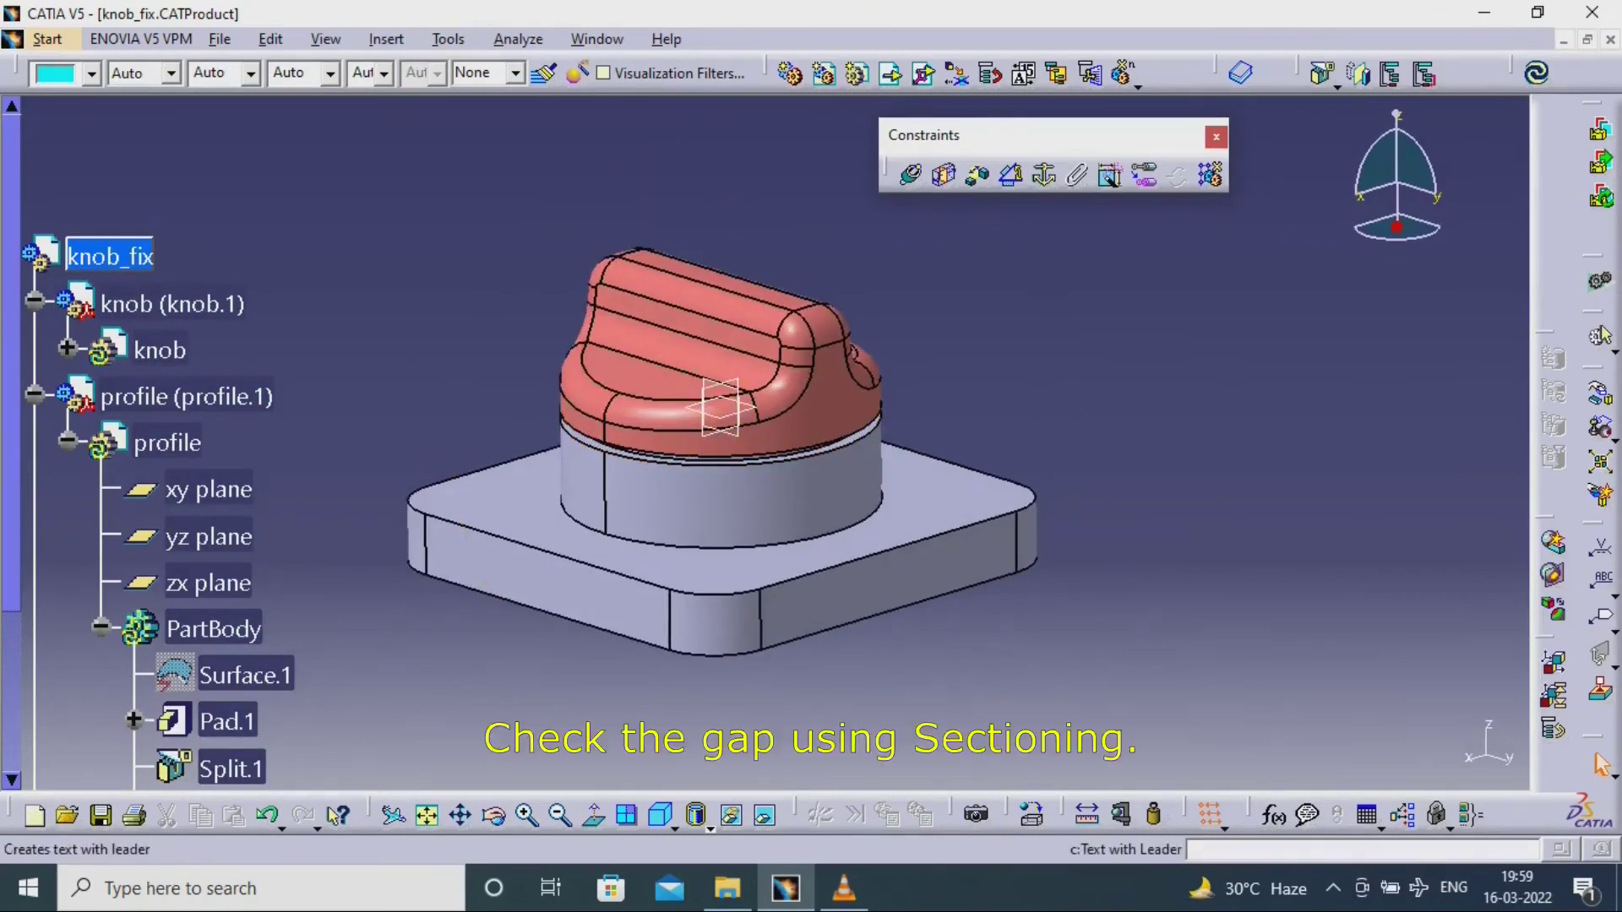
click(1553, 575)
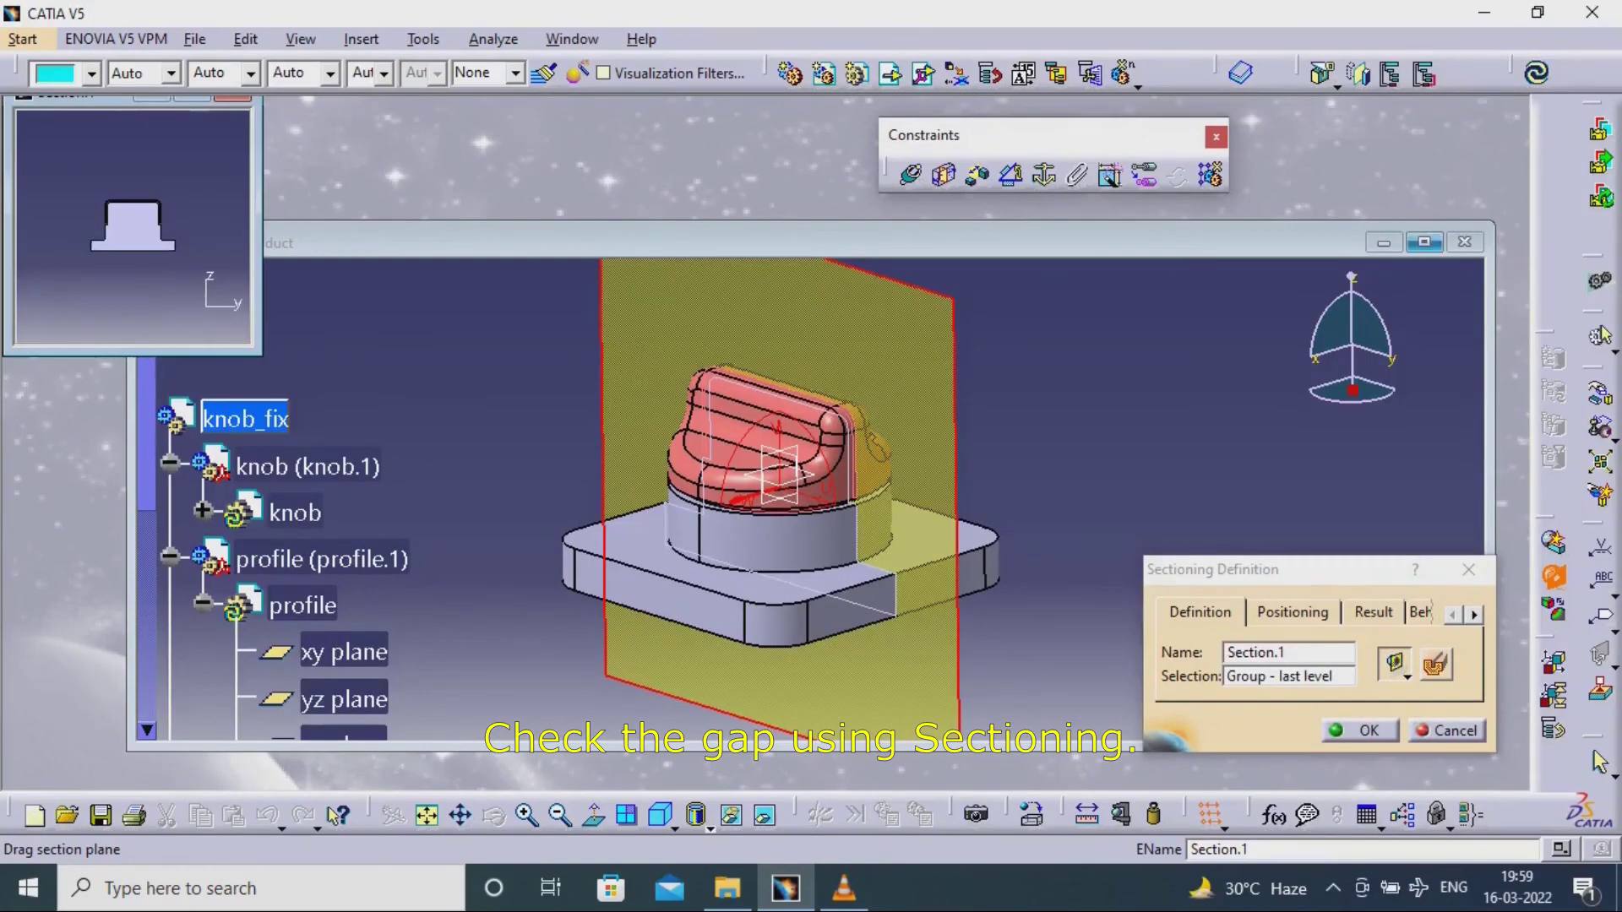
click(1425, 242)
click(1293, 611)
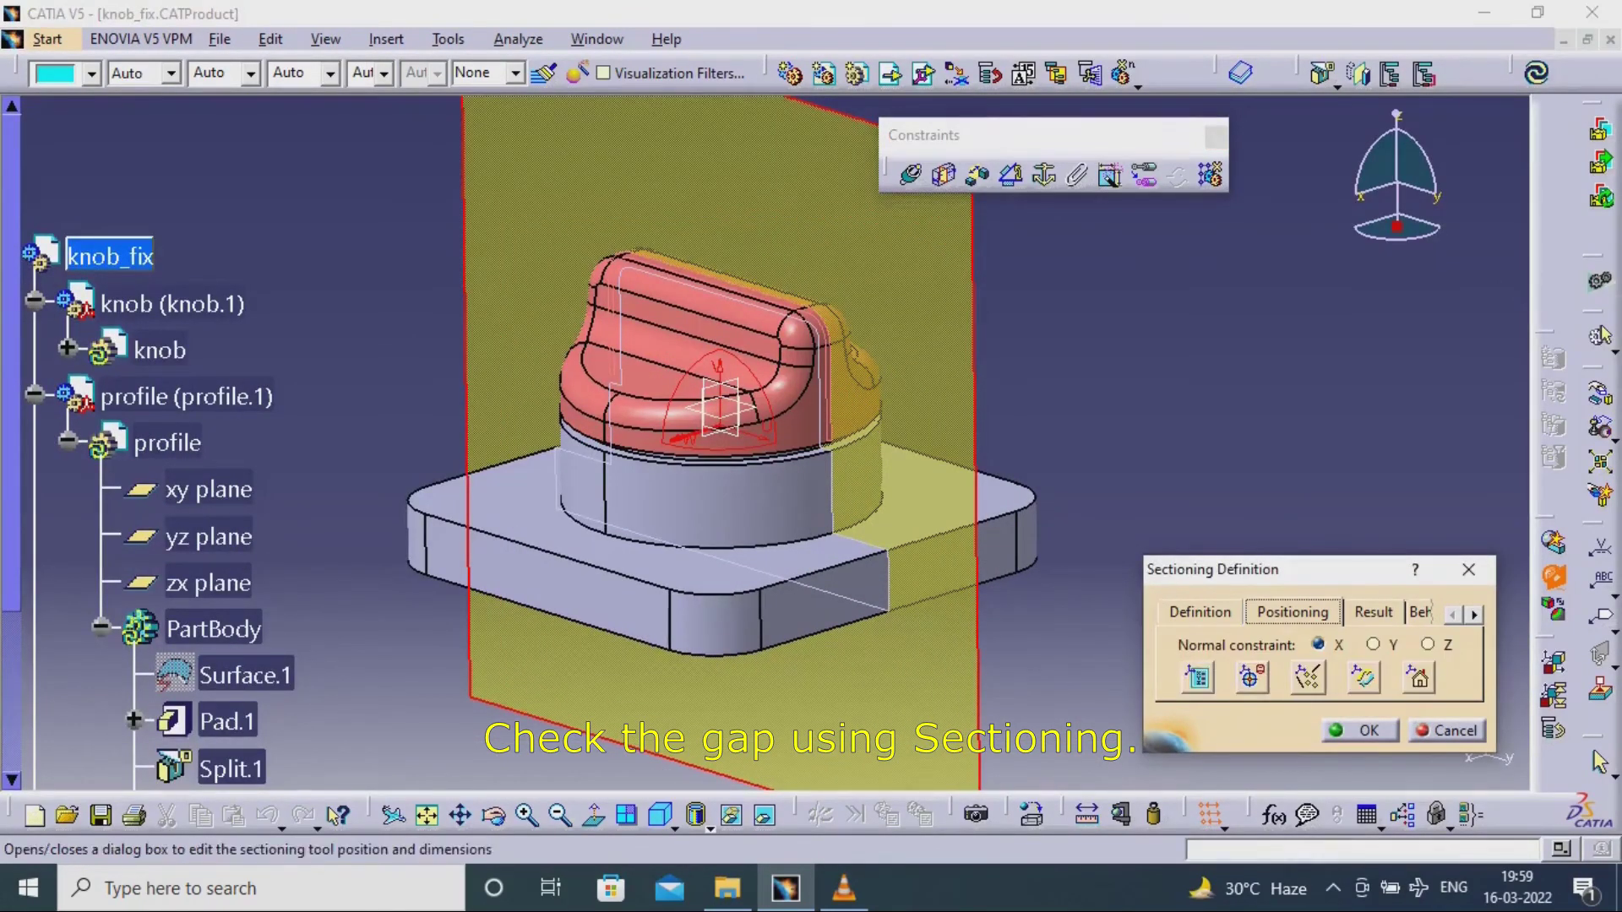
click(814, 602)
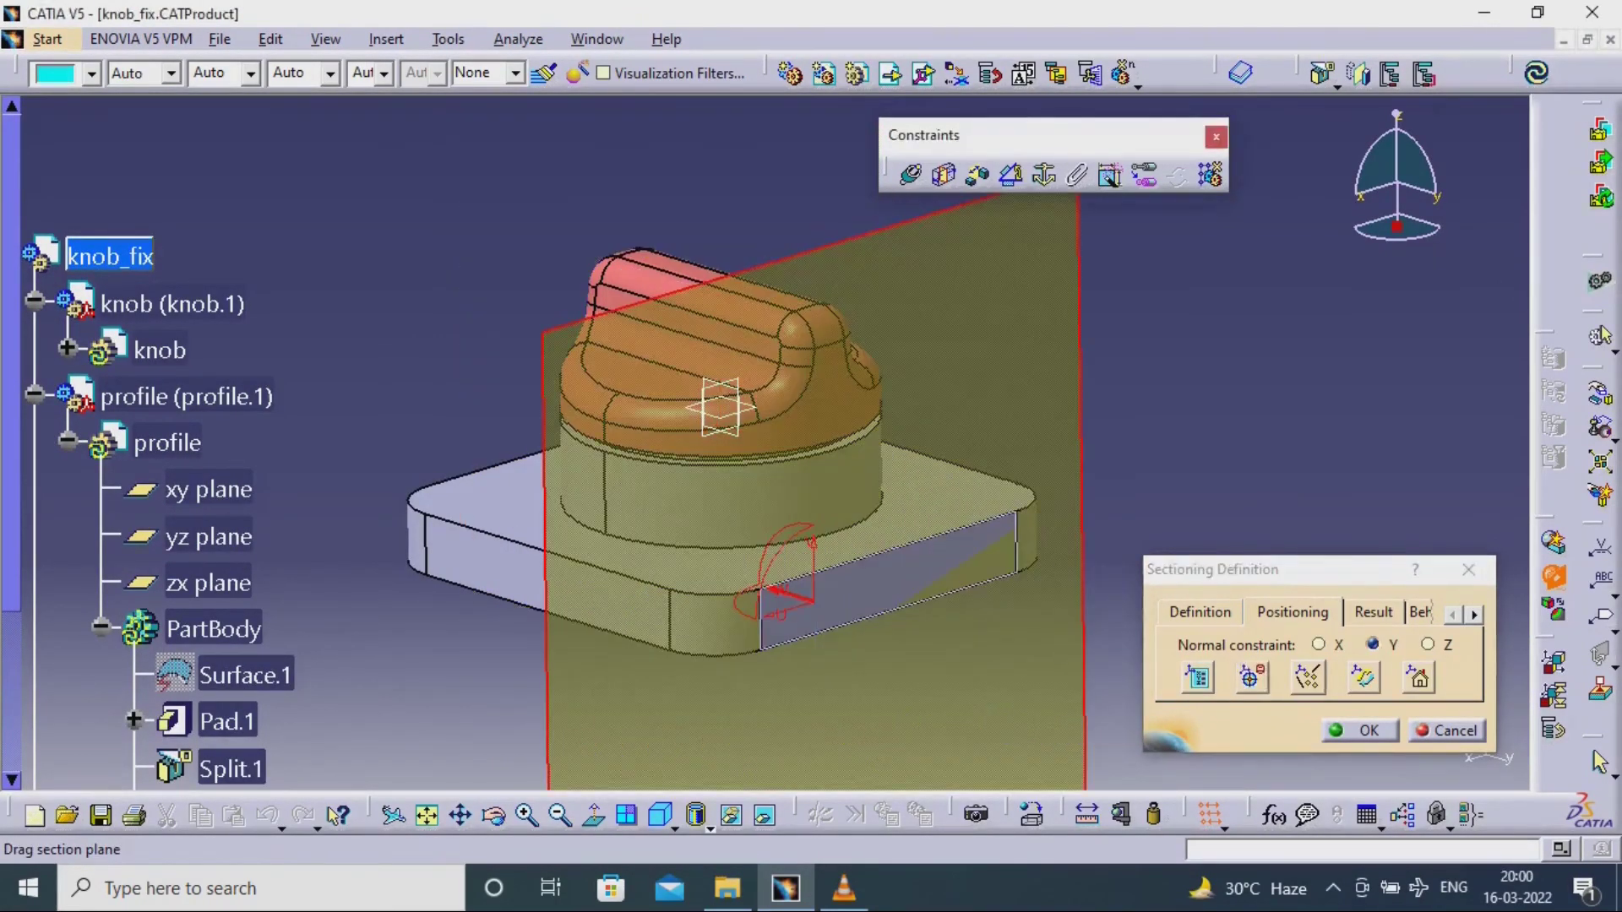
click(1200, 613)
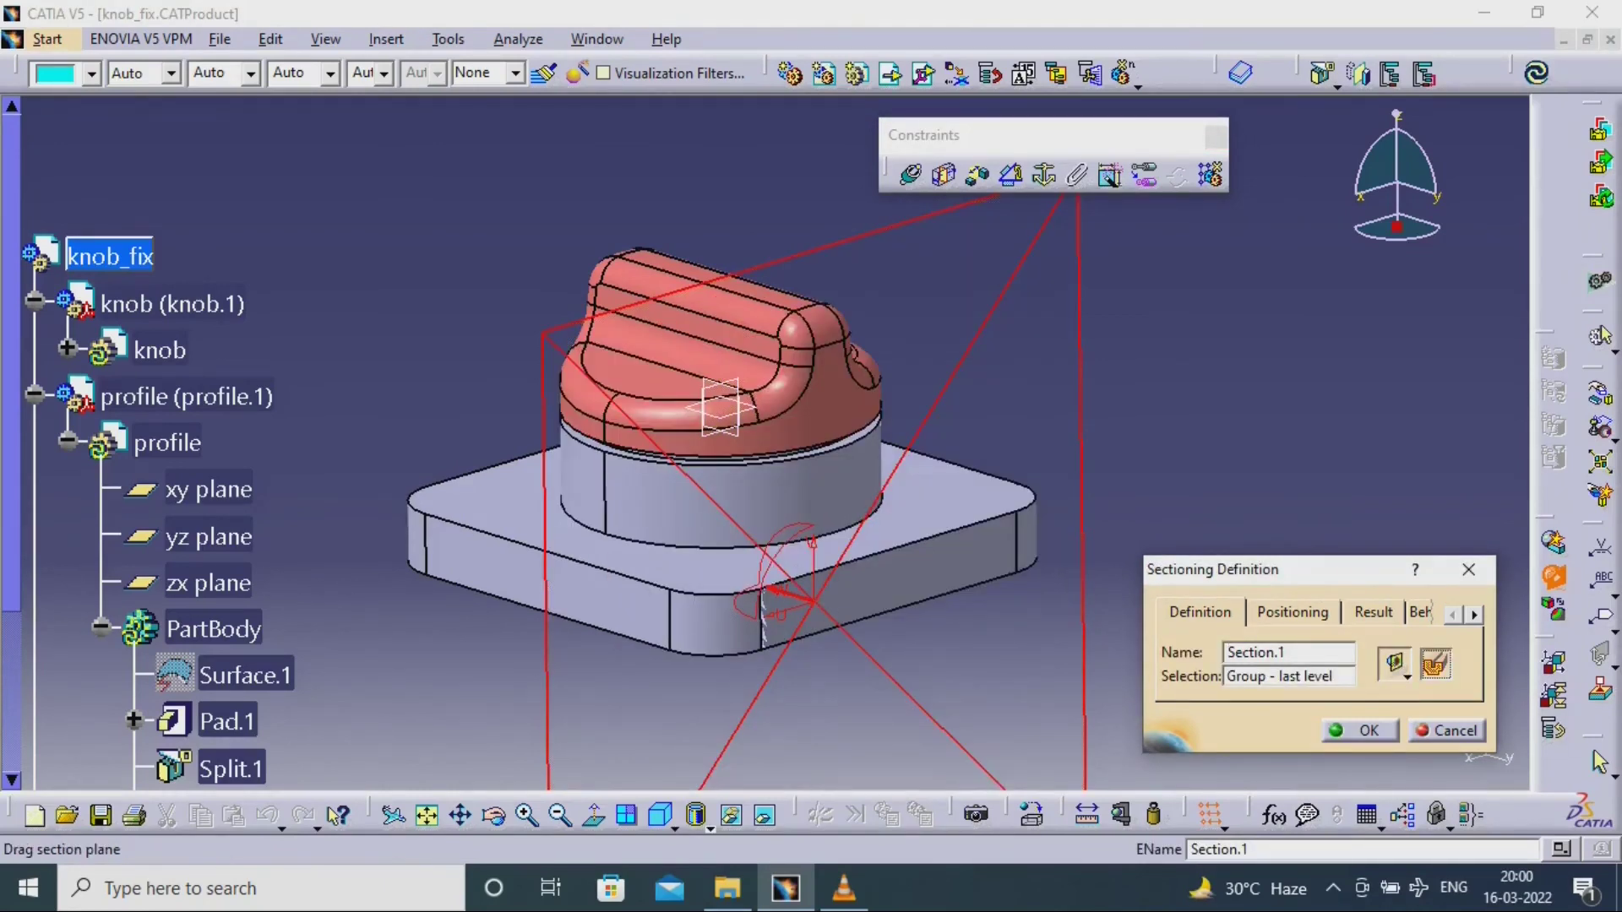
- Move the section plane through the knob, examine the gap between knob and fixture, and close the sectioning
drag(812, 602, 654, 550)
drag(739, 635, 726, 630)
middle_drag(726, 630, 744, 583)
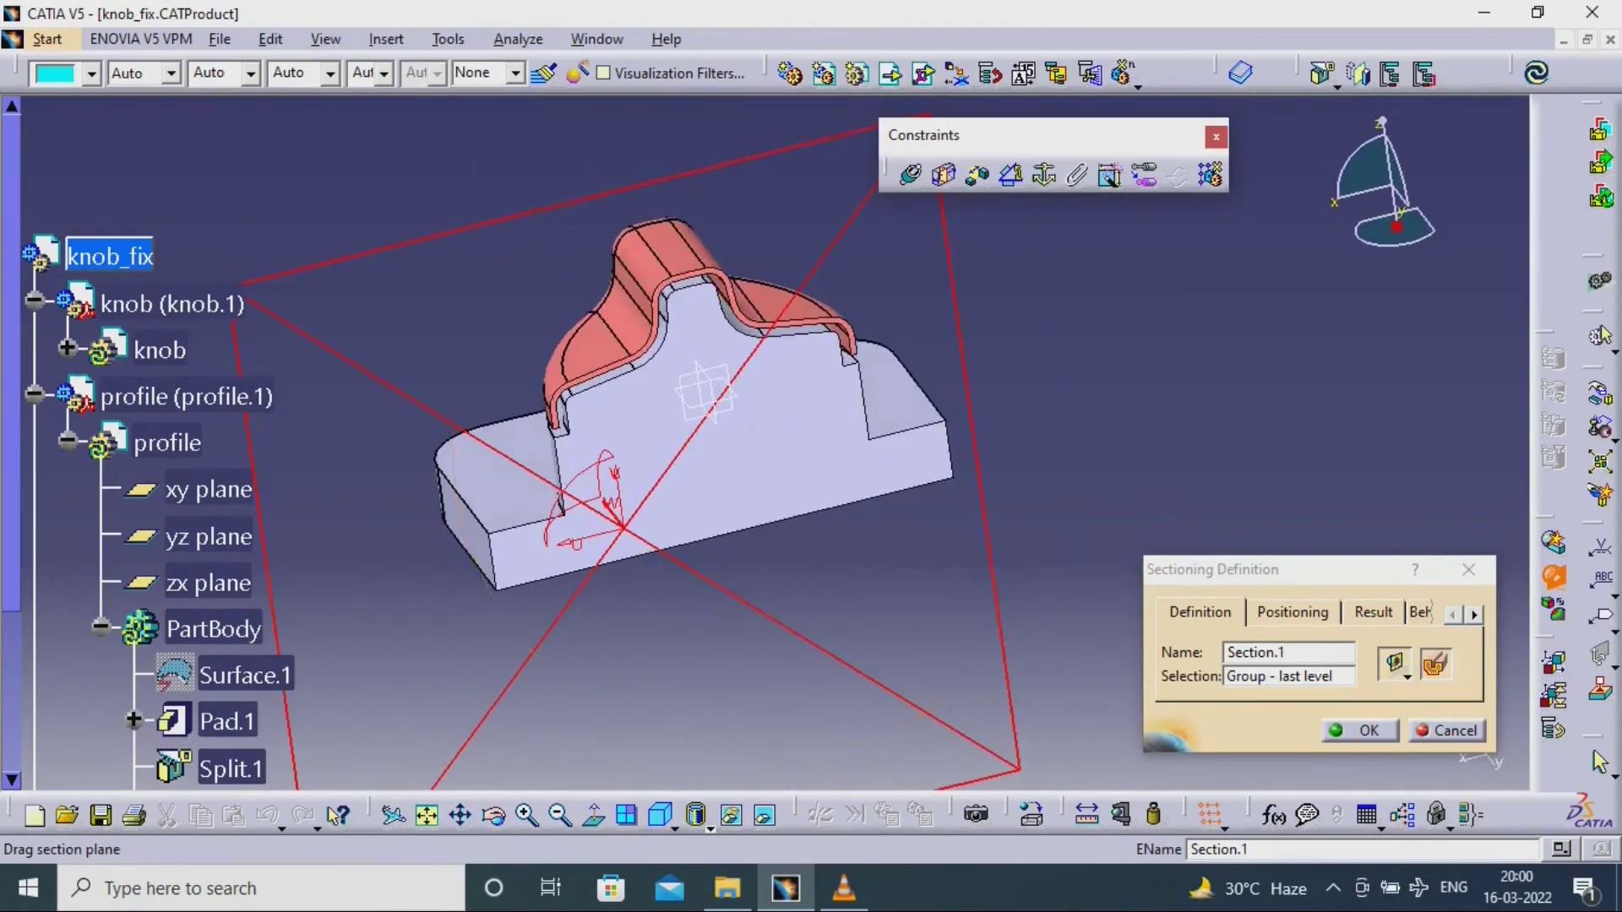
middle_drag(711, 373, 747, 445)
drag(651, 592, 832, 676)
key(Escape)
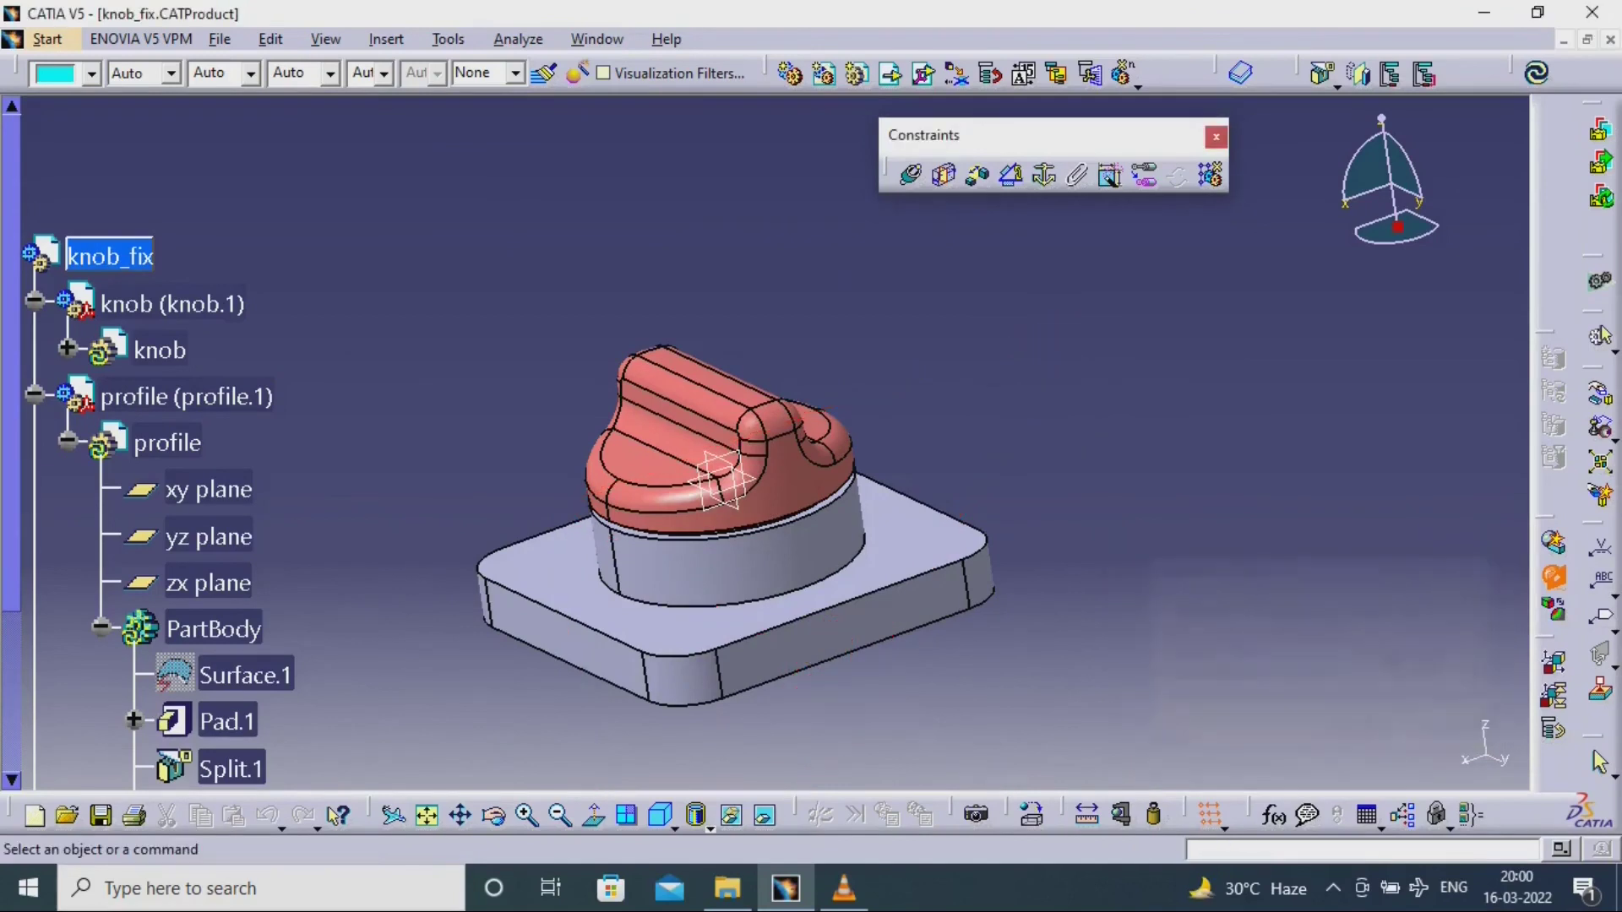
middle_drag(592, 362, 634, 343)
middle_drag(743, 414, 757, 295)
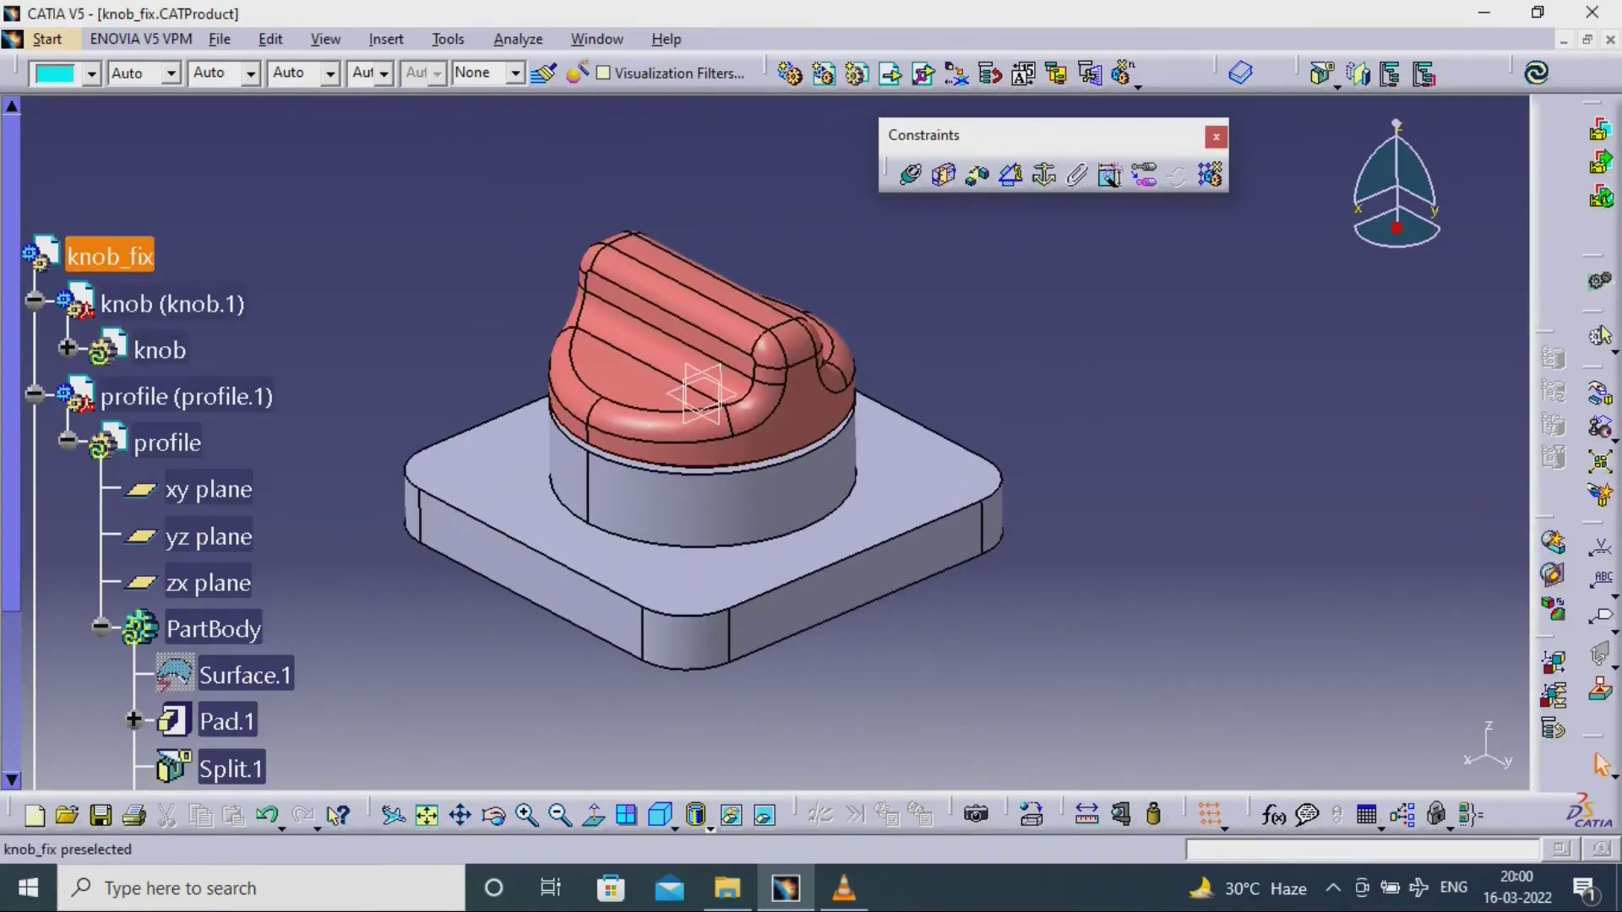